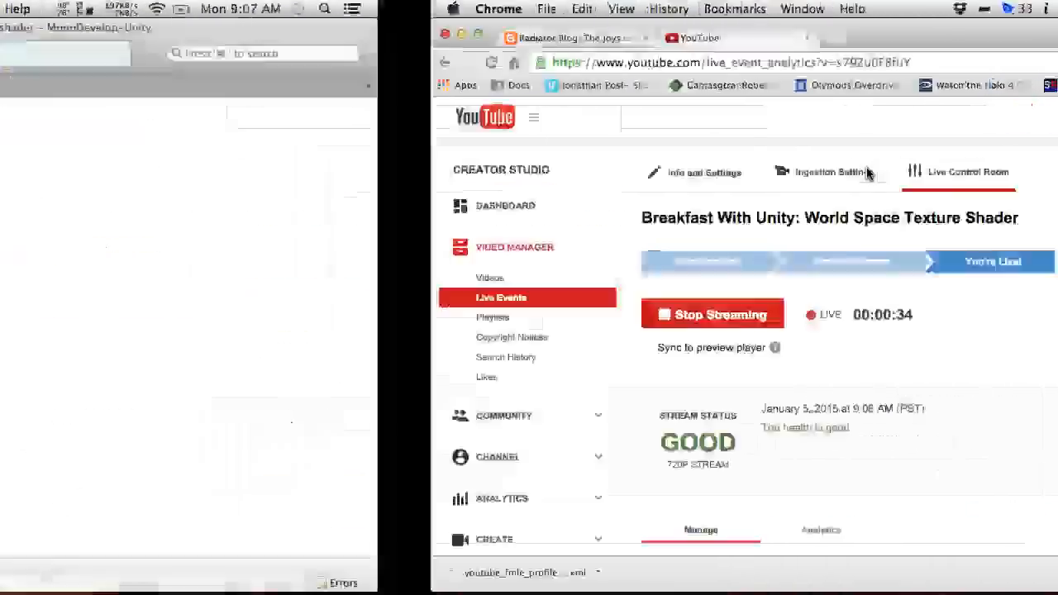
Switch to Unity, examine the Built-In Shaders folder's contents and collapse its DefaultResourcesExtra subfolder.
key(ctrl+Left)
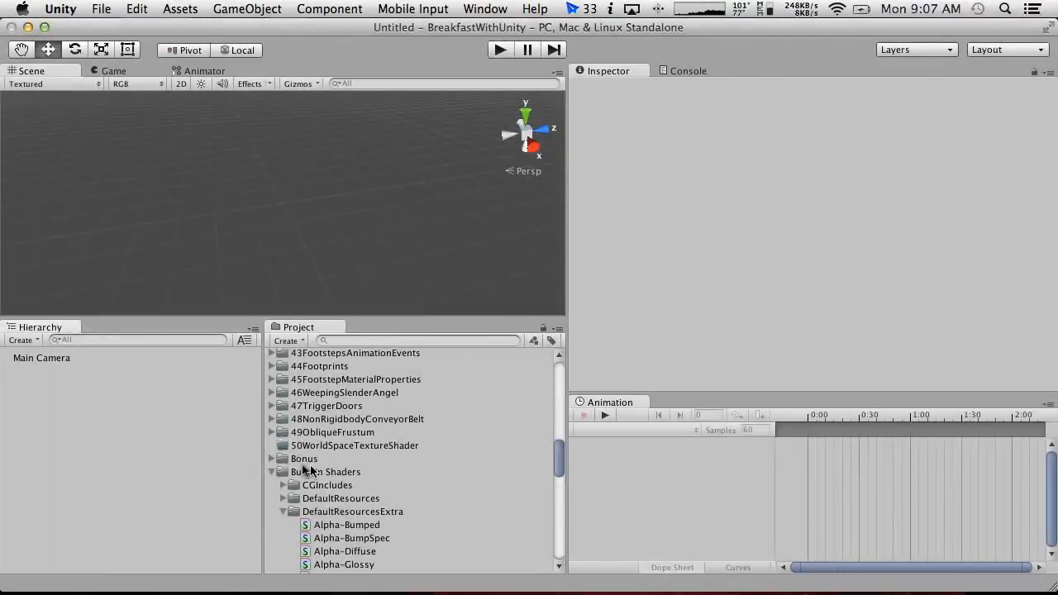
click(272, 472)
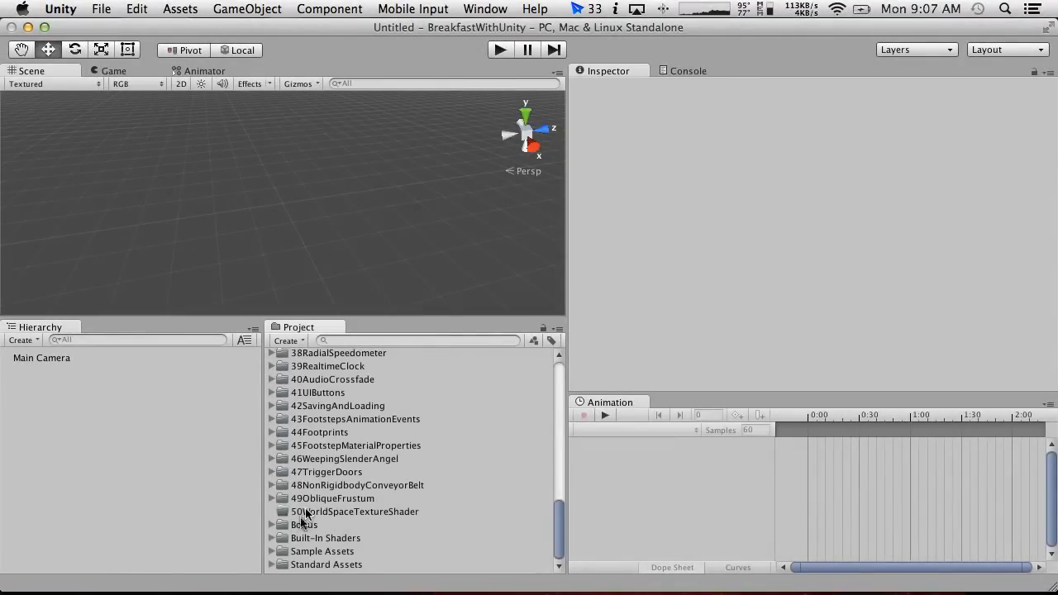
click(272, 538)
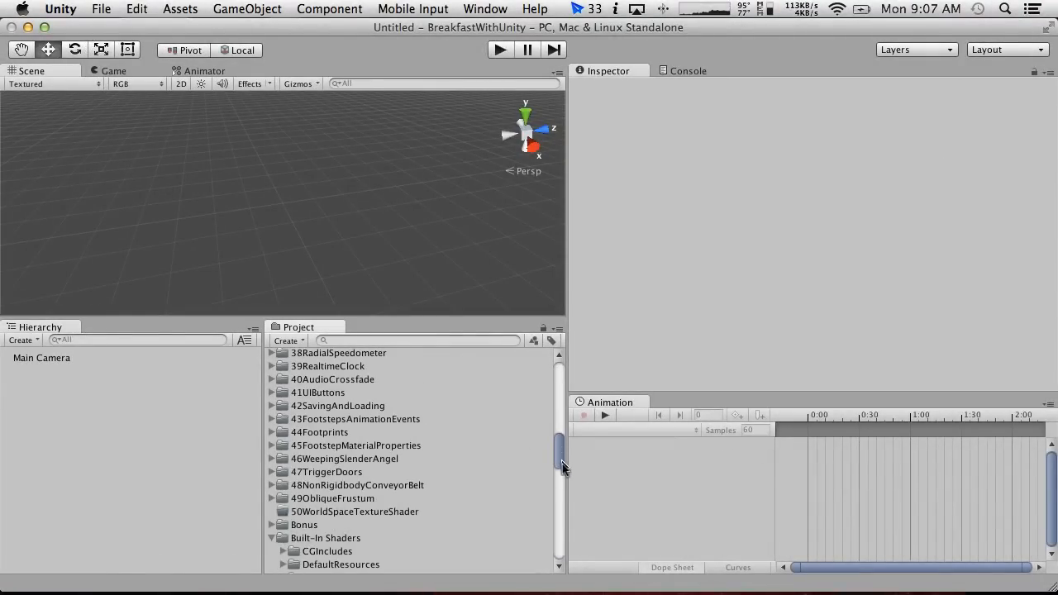
drag(562, 463, 566, 494)
mouse_move(563, 454)
mouse_down()
mouse_move(562, 506)
mouse_move(561, 472)
mouse_up()
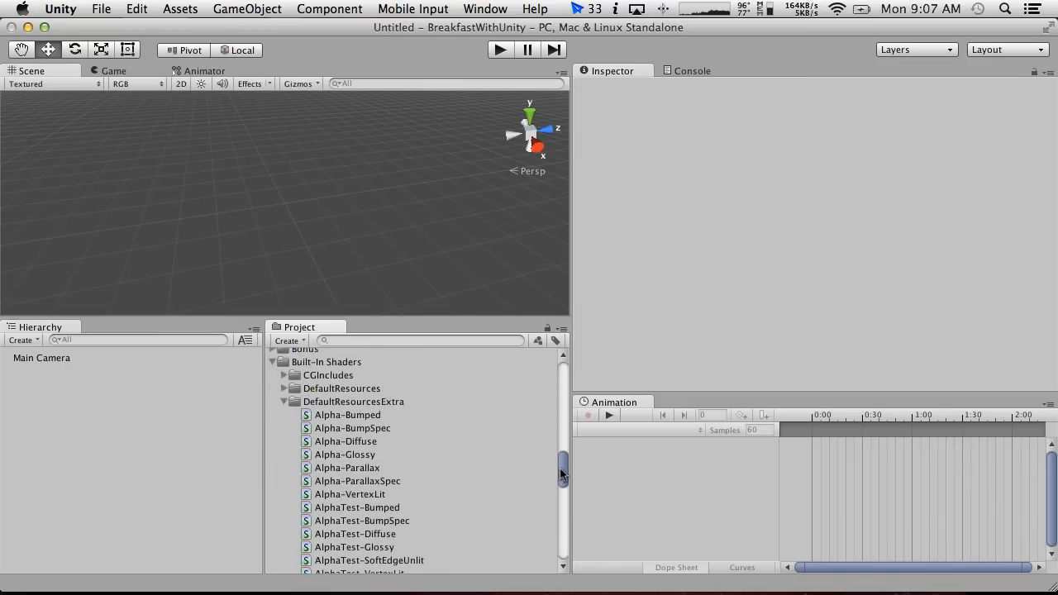
click(284, 402)
click(319, 511)
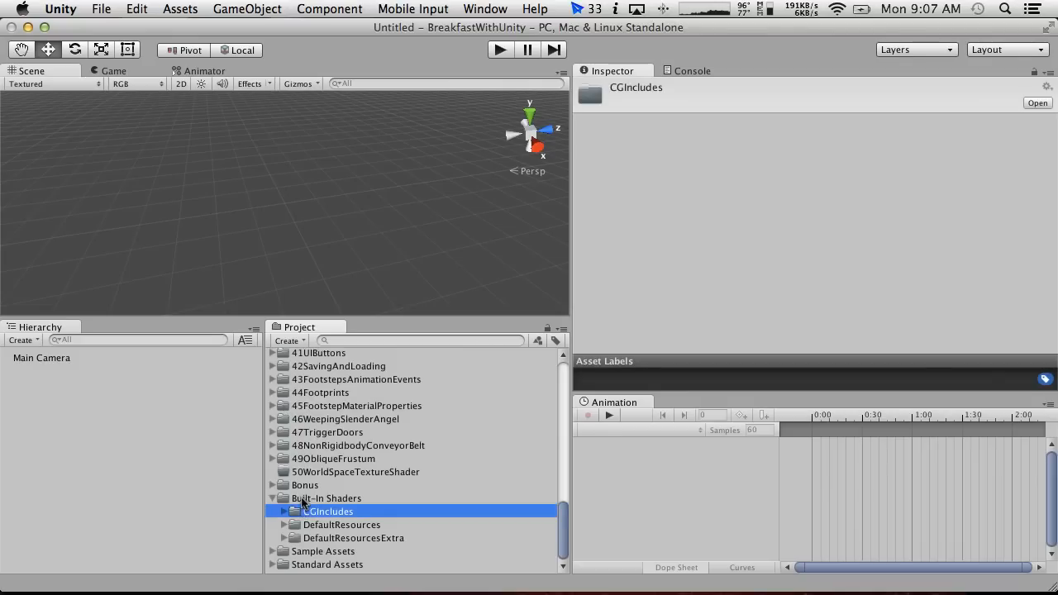
click(319, 498)
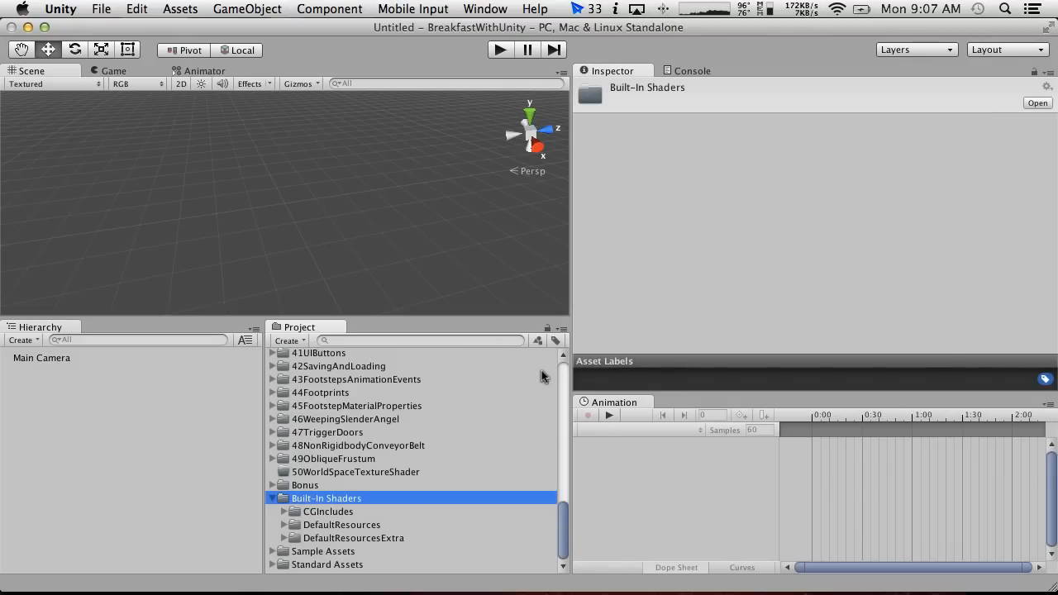
Switch to Chrome, search the web for "unity built in shaders" in a new tab and look through the Unity Download Archive page.
key(ctrl+Right)
key(ctrl+Right)
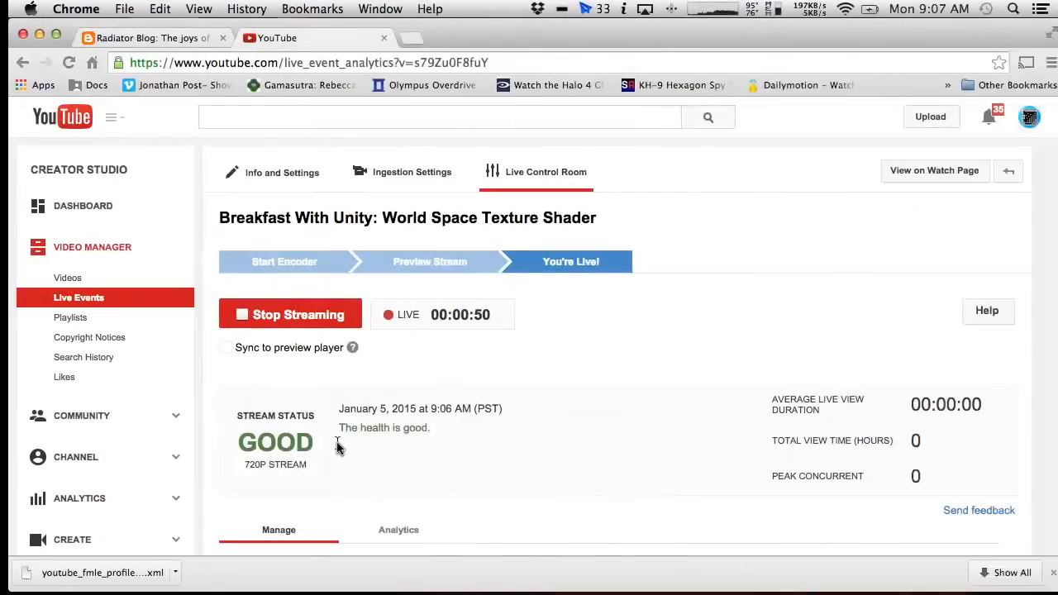
click(405, 39)
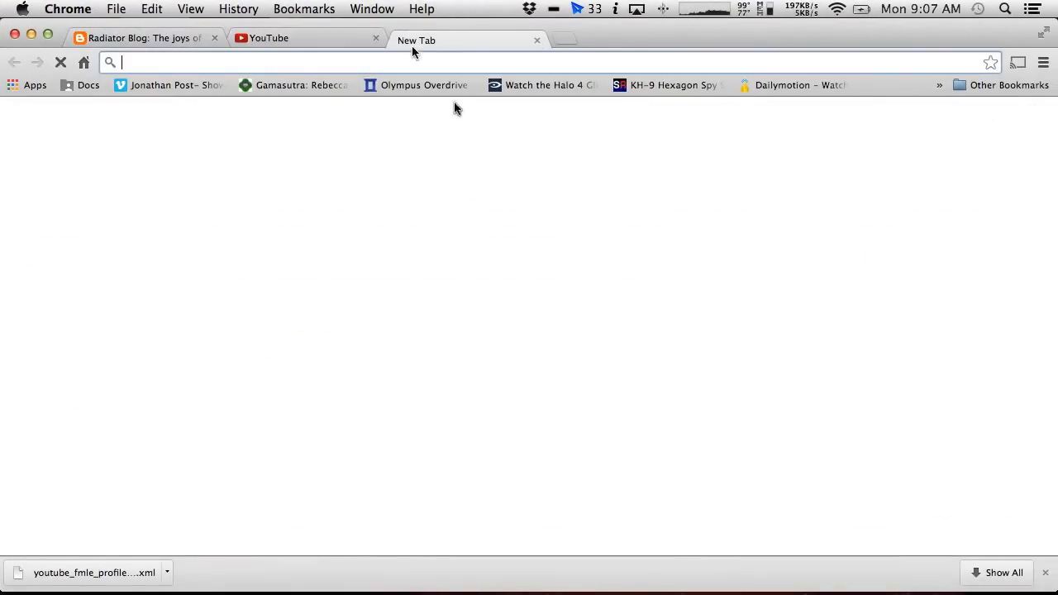
text(unity)
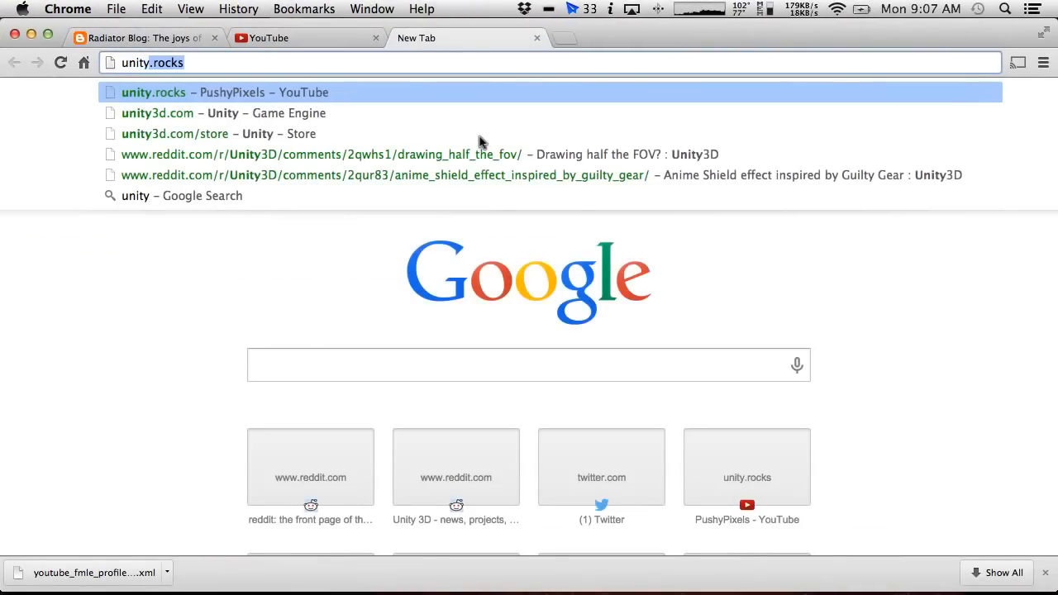
text( bui)
key(Return)
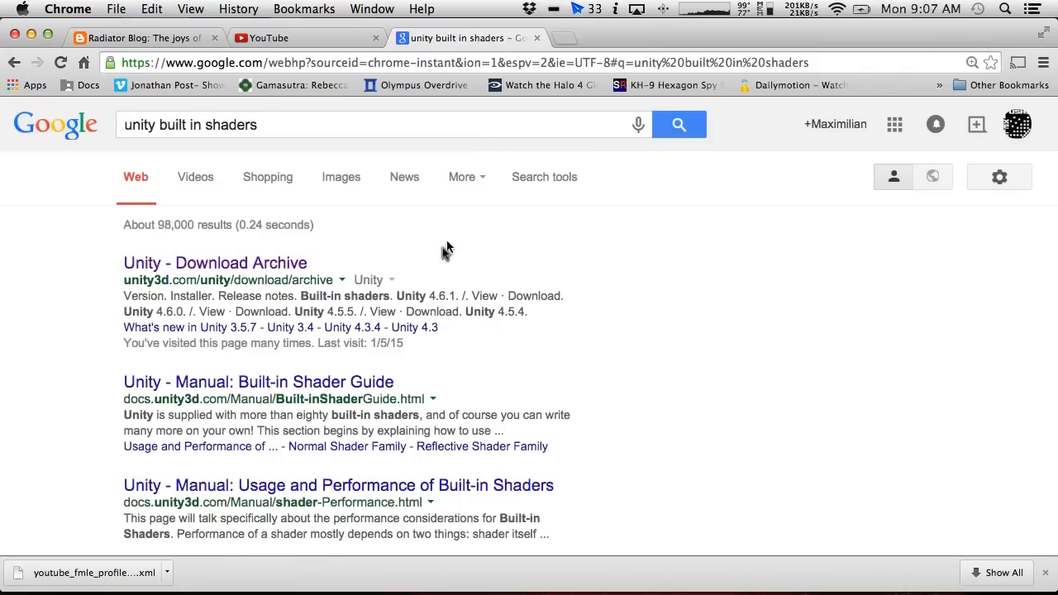
click(208, 268)
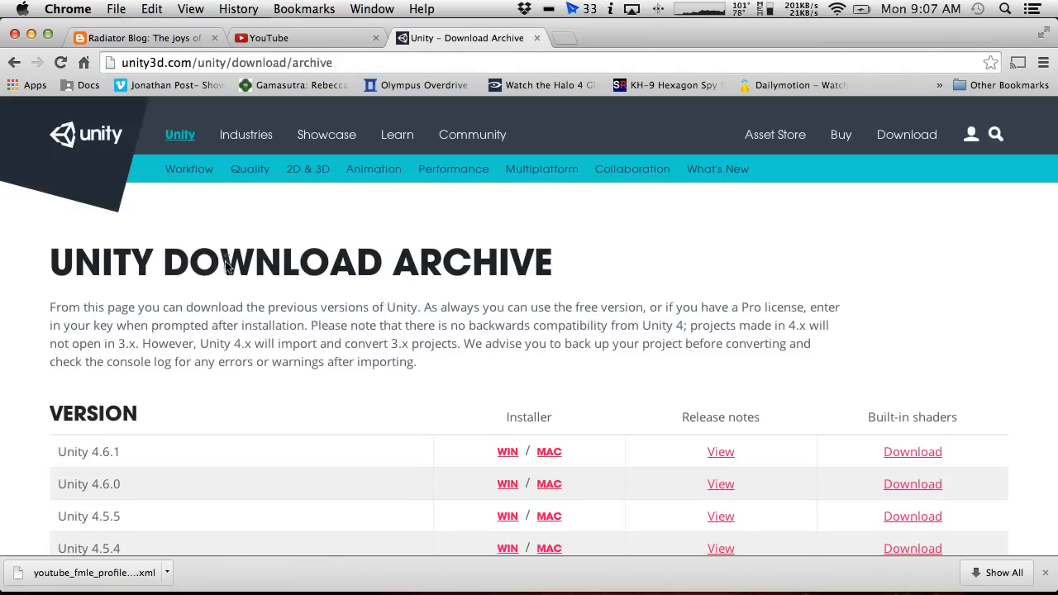
scroll(234, 435, down, 5)
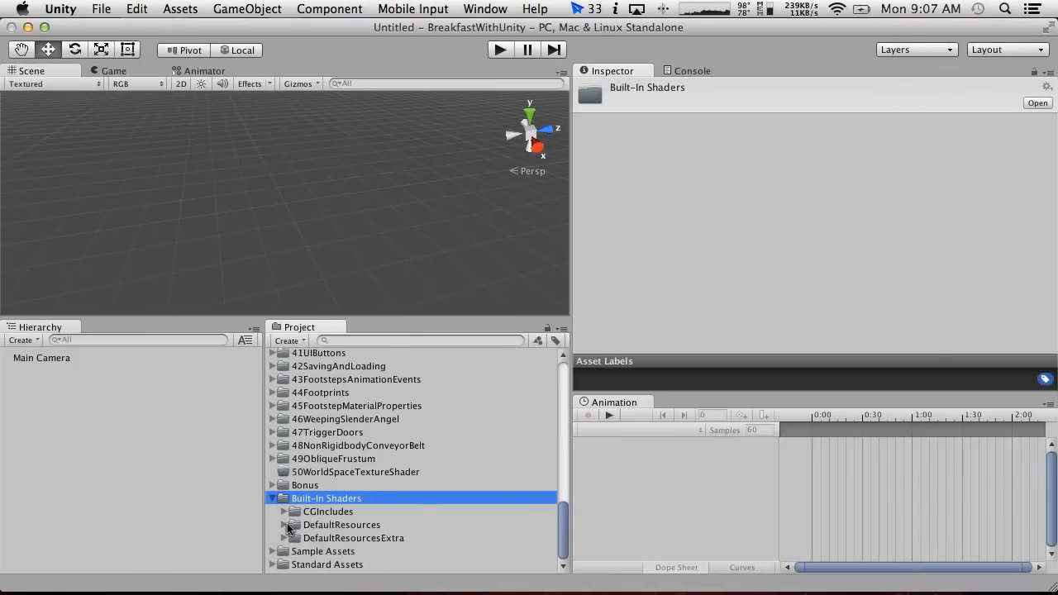
Back in Unity, look through the DefaultResources shaders, collapse Built-In Shaders and select the 50WorldSpaceTextureShader folder.
click(285, 526)
scroll(304, 533, down, 5)
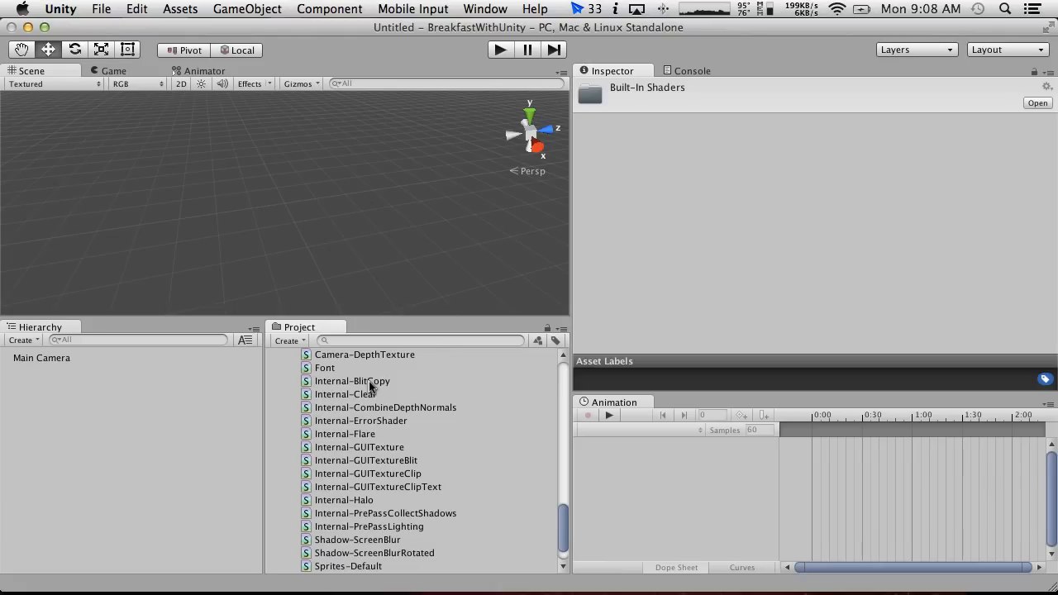
scroll(300, 456, up, 5)
click(271, 510)
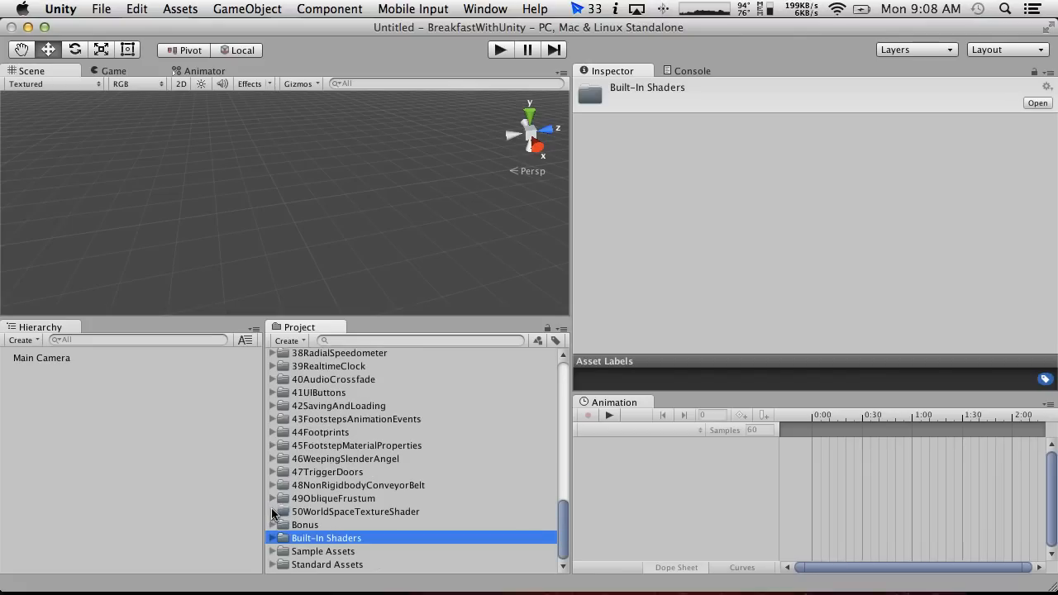
click(306, 512)
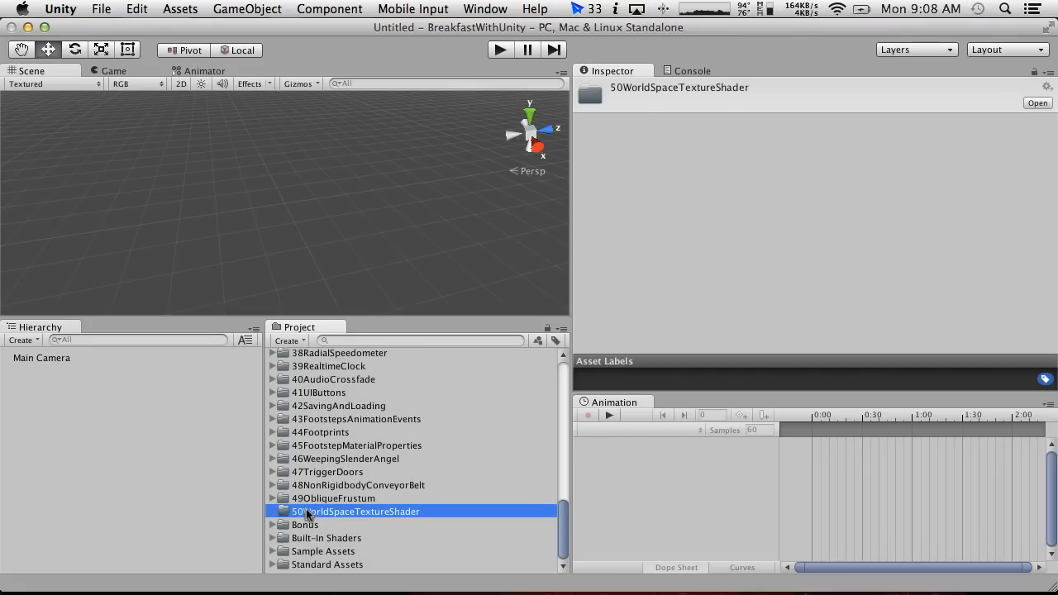
Add a 3D cube to the scene.
click(31, 344)
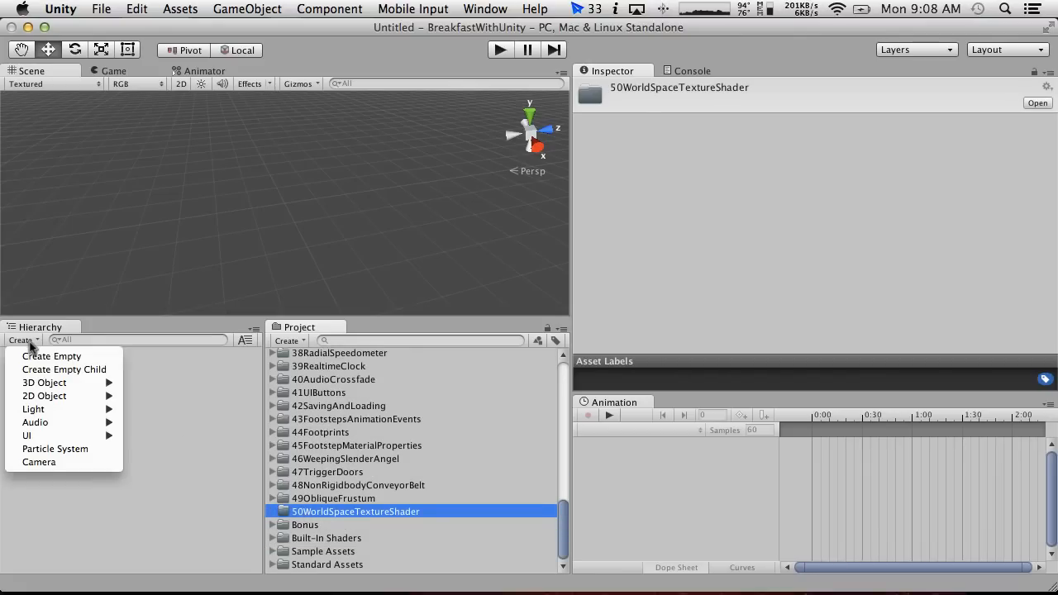
mouse_move(55, 385)
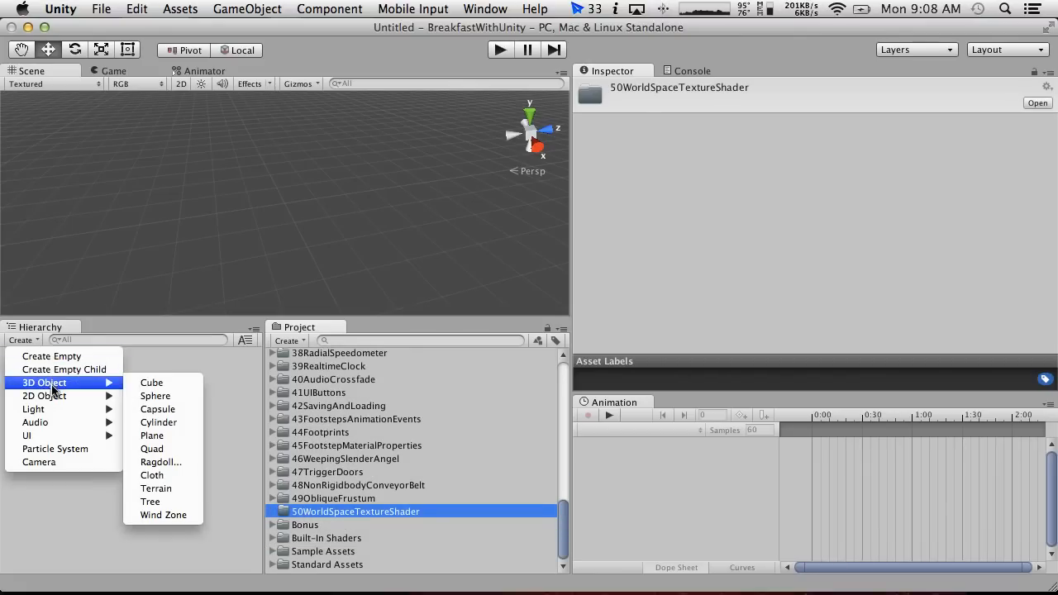
click(187, 385)
Duplicate the Window texture from 11FunWithBuiltInShaders/Textures and move the copy into the 50WorldSpaceTextureShader folder.
scroll(422, 413, up, 15)
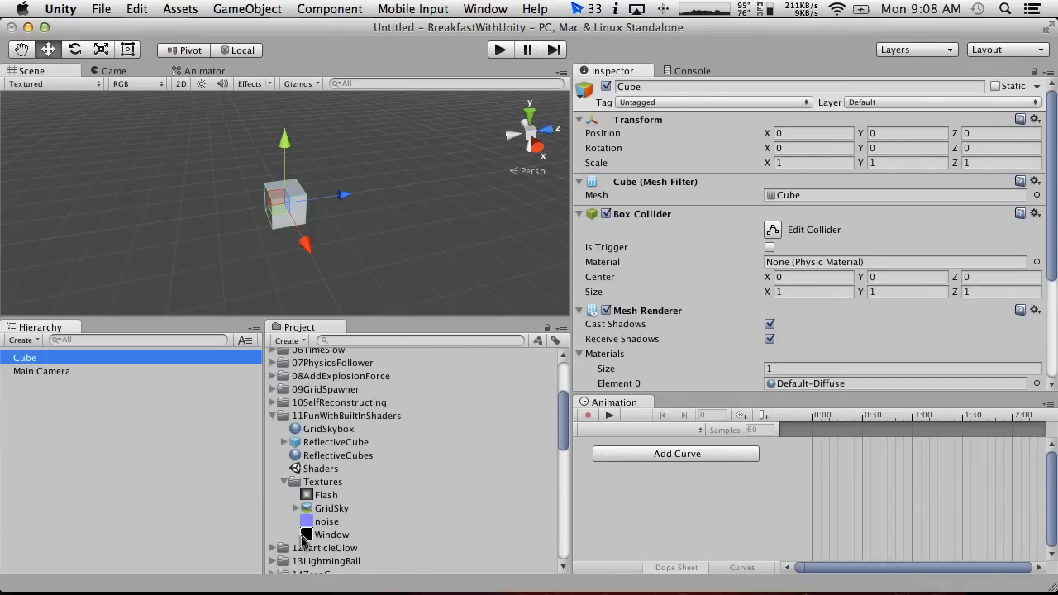
drag(306, 537, 345, 483)
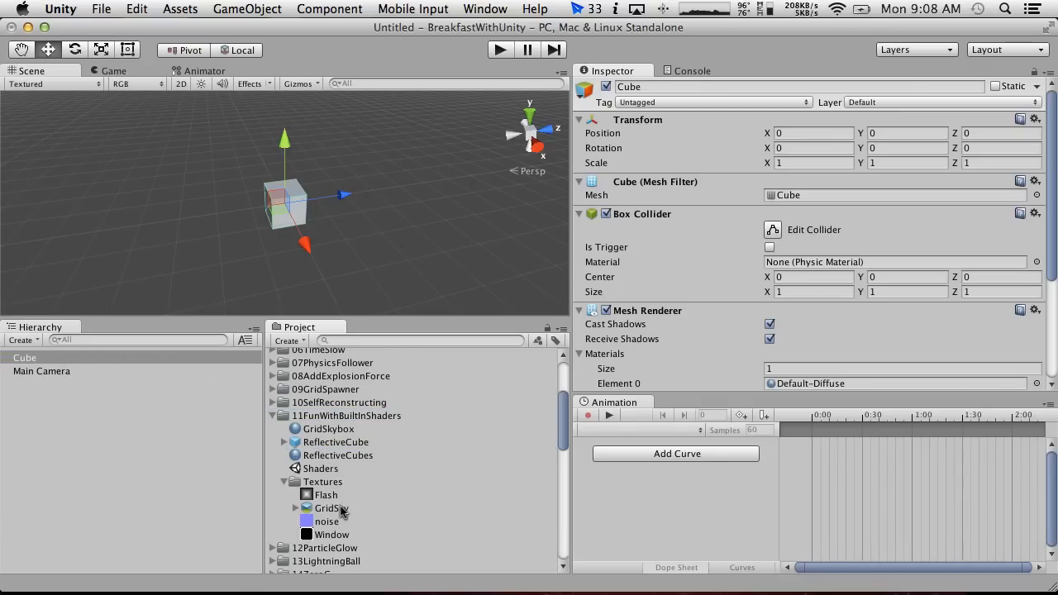
click(335, 535)
scroll(362, 496, down, 2)
scroll(361, 496, down, 2)
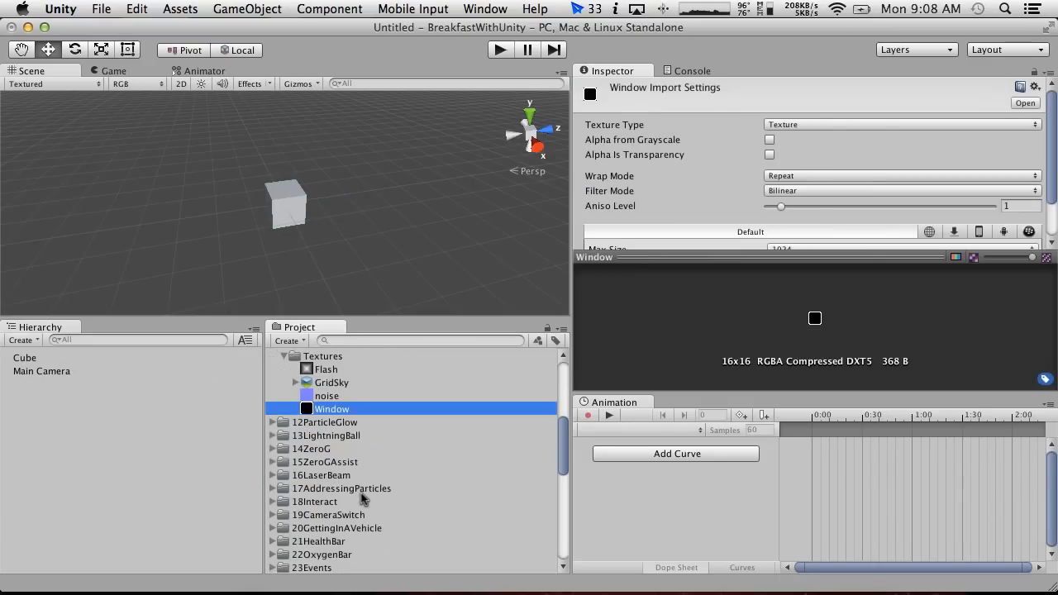
key(super+d)
drag(319, 423, 283, 519)
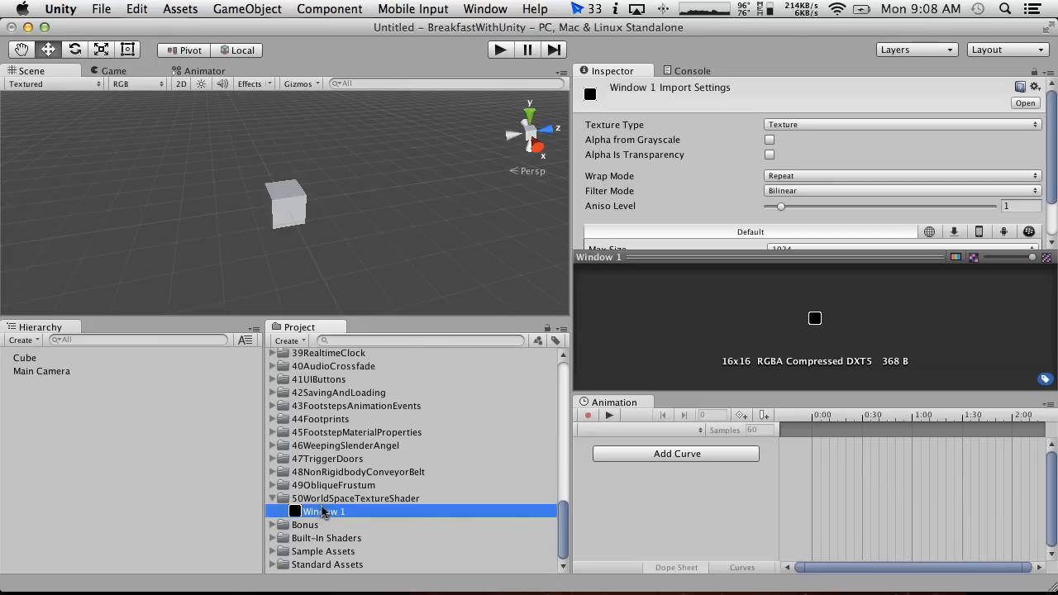
Rename the copied texture in the 50WorldSpaceTextureShader folder to ExampleTexture.
click(320, 510)
click(334, 498)
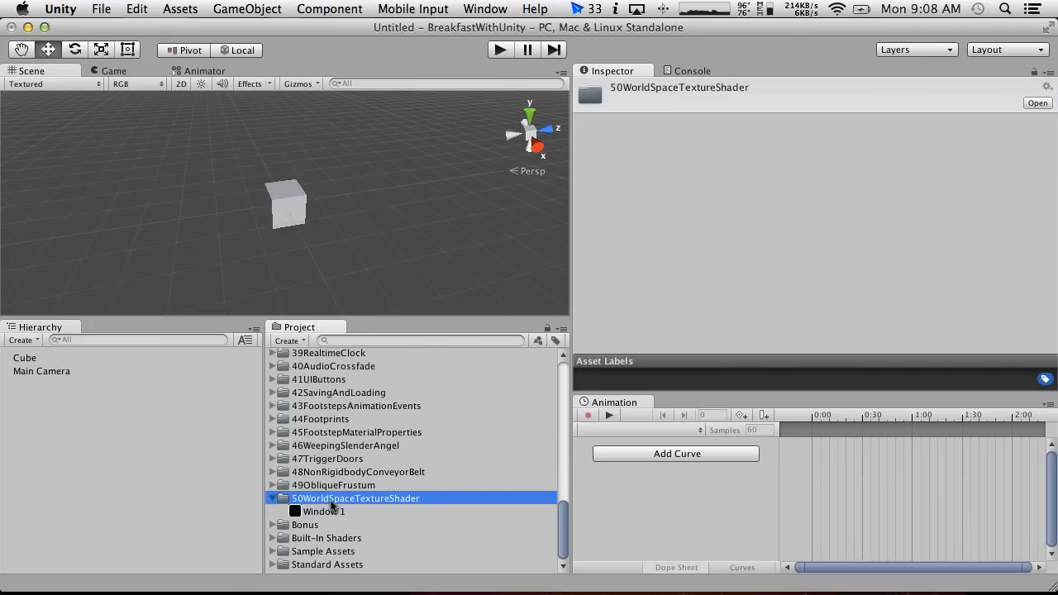
click(348, 512)
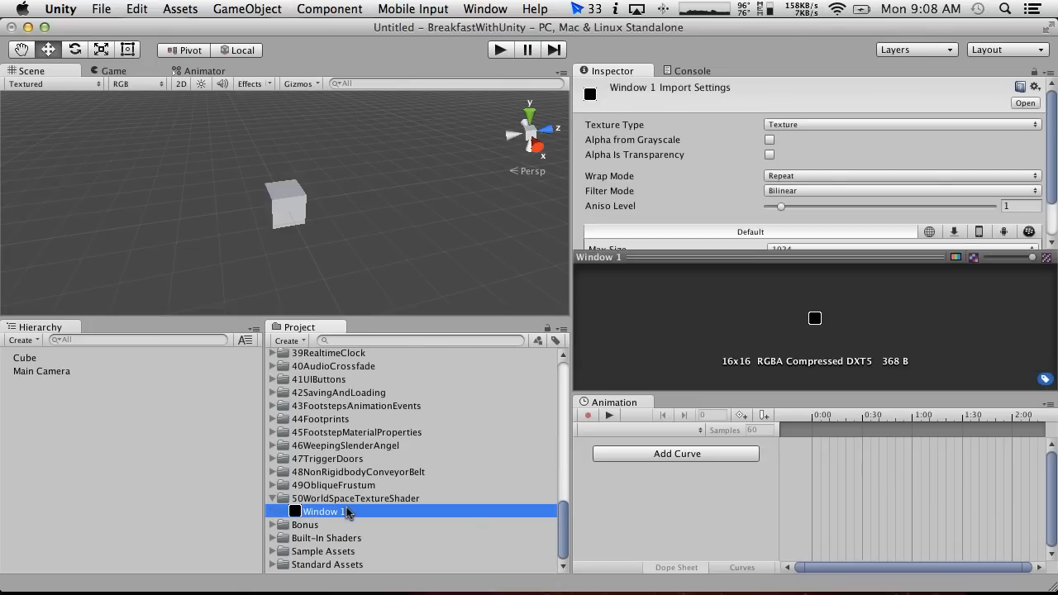
click(330, 511)
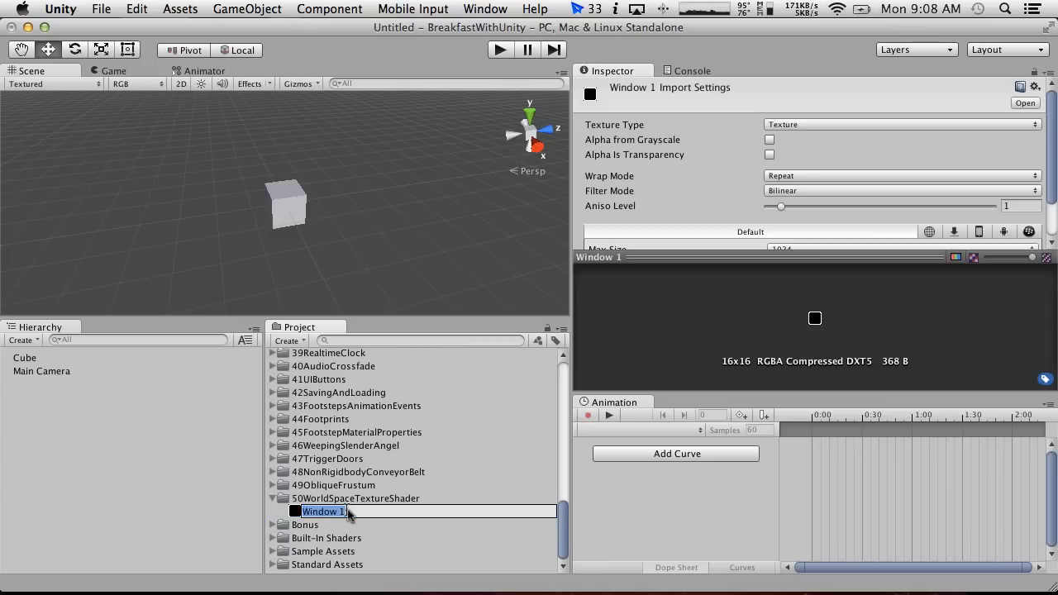
click(349, 513)
key(BackSpace)
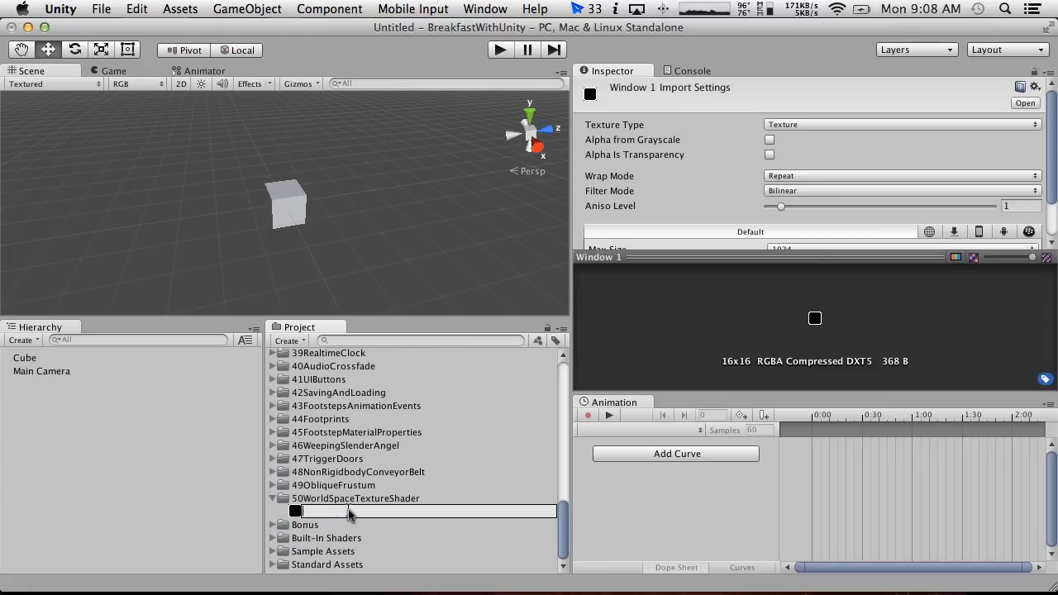
text(ExampleTexture)
key(Return)
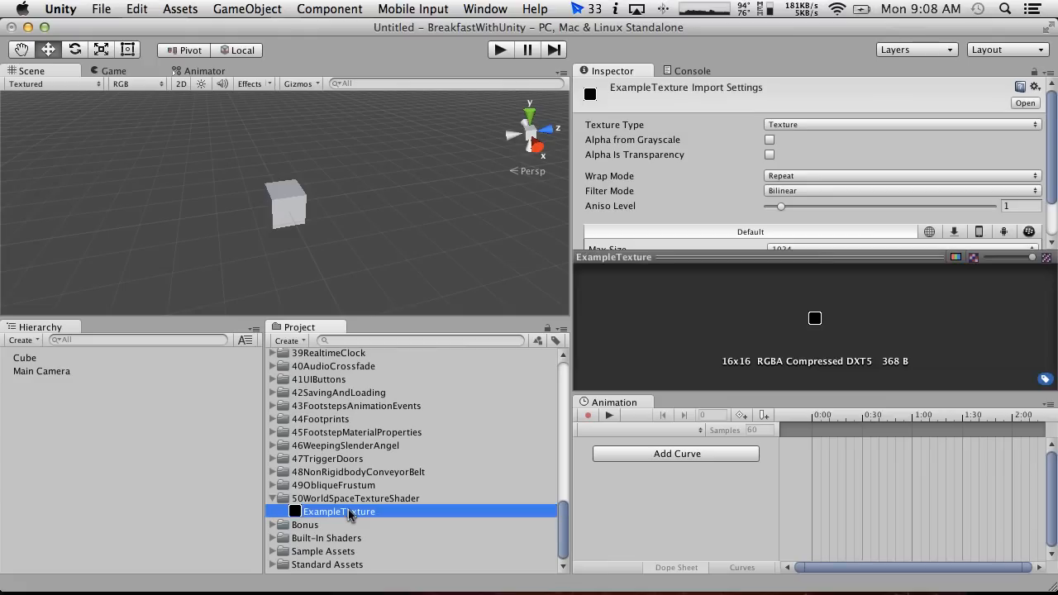
Assign ExampleTexture to the cube and inspect the textured faces up close.
drag(348, 511, 78, 362)
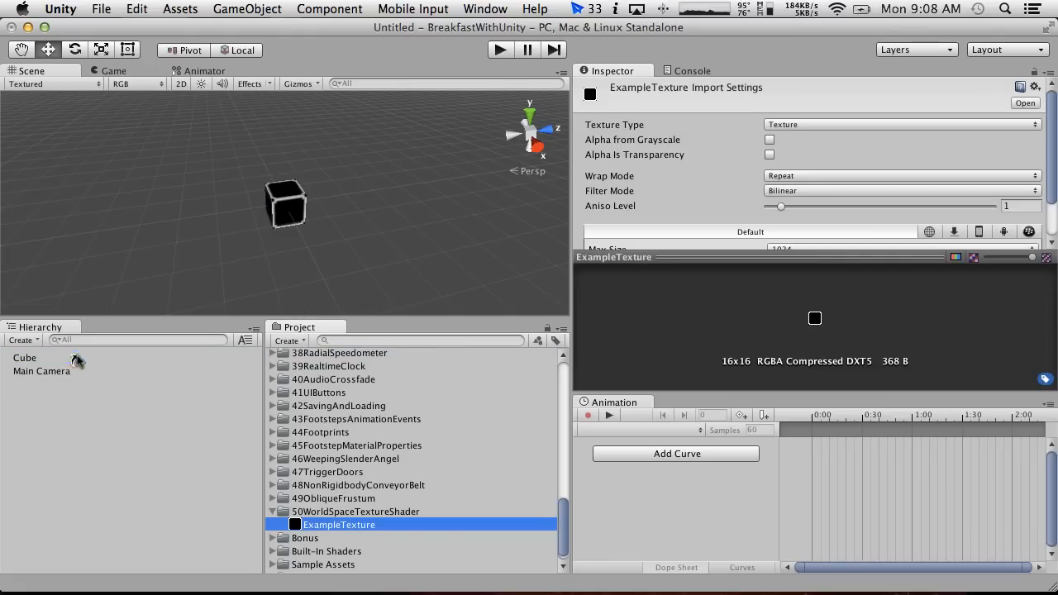
scroll(420, 471, down, 1)
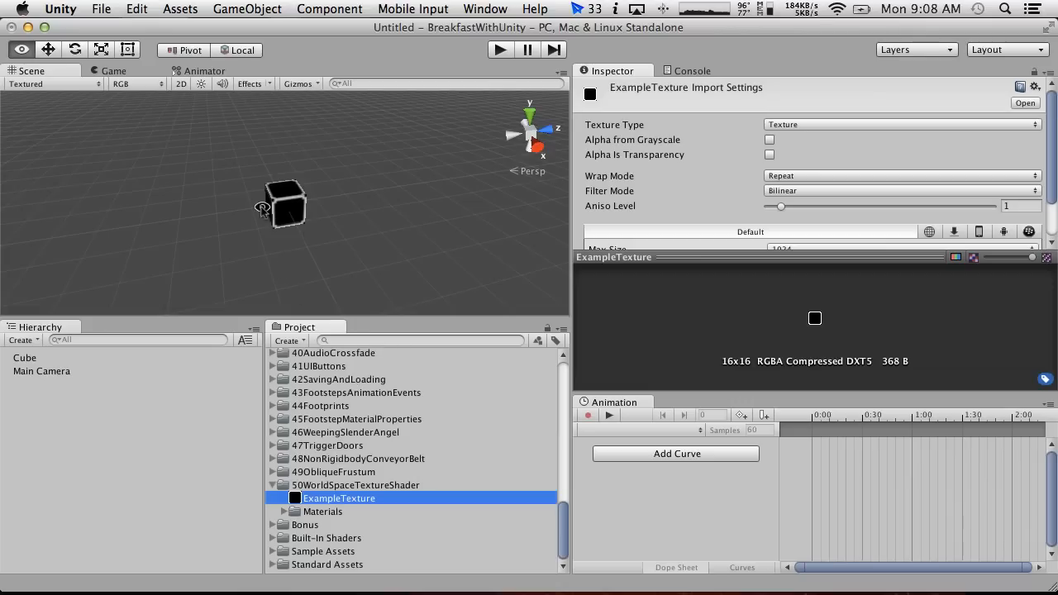
alt+drag(261, 208, 304, 248)
scroll(451, 150, up, 6)
scroll(452, 150, up, 2)
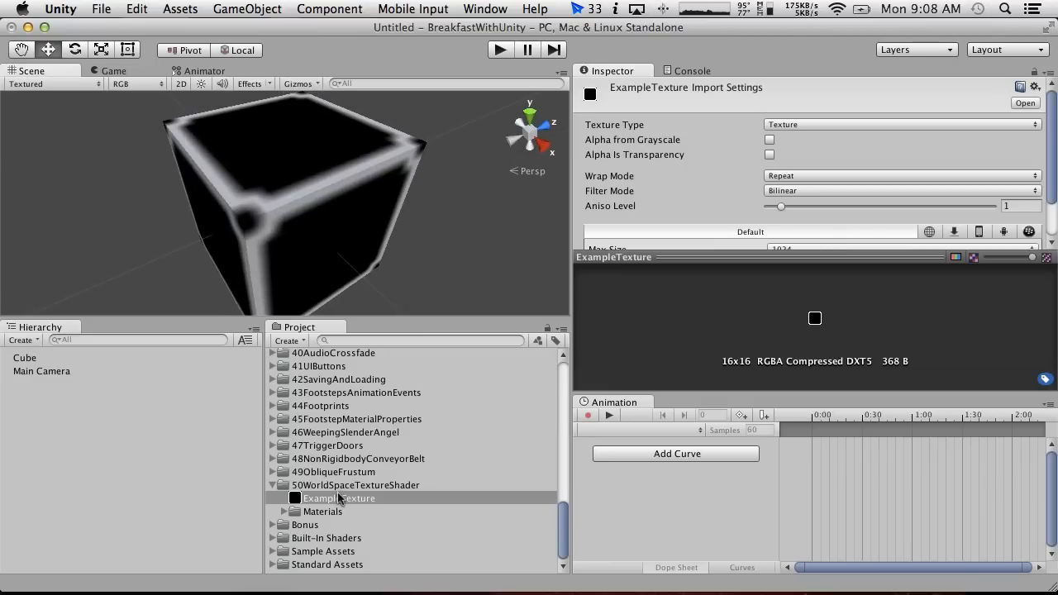
Set ExampleTexture's filter mode to Point and apply the import settings.
click(780, 191)
click(780, 180)
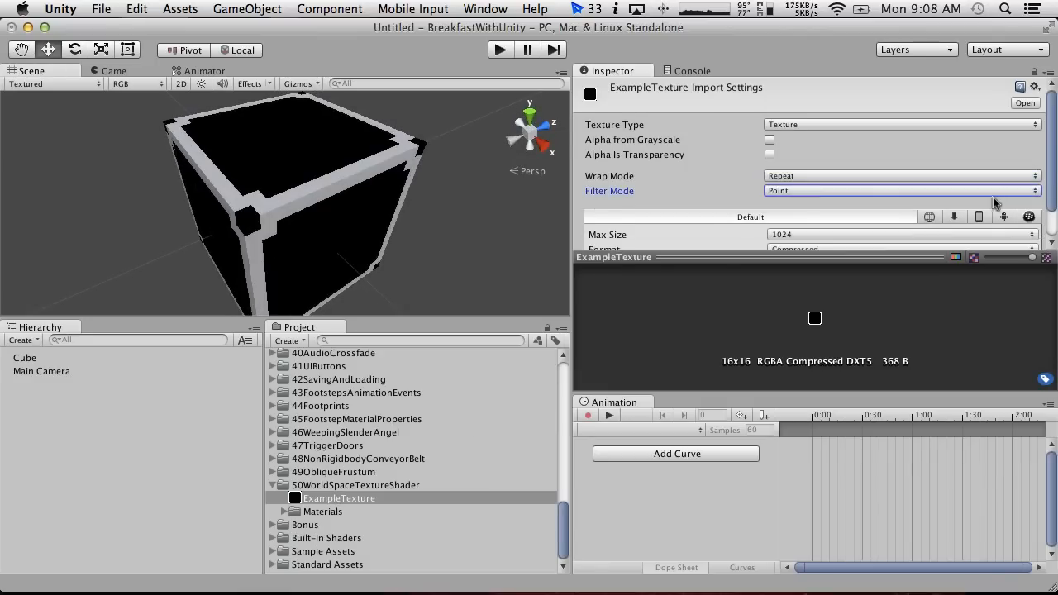
scroll(997, 204, down, 1)
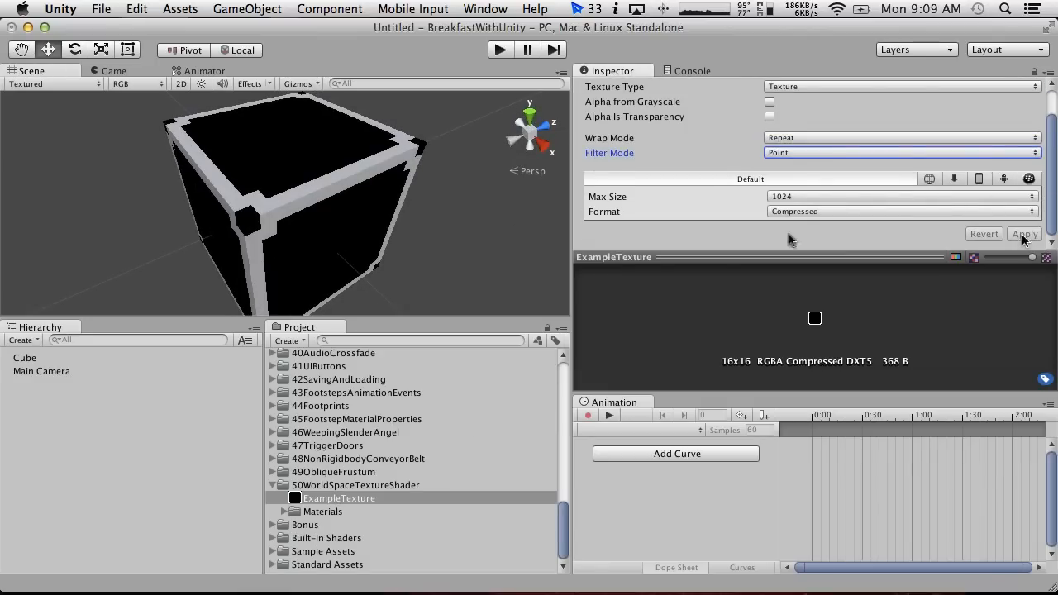
Stretch the cube to a scale of about X 2.59, Y 2.84 and Z 4.92 to check how its texture behaves.
alt+drag(288, 237, 214, 196)
click(214, 198)
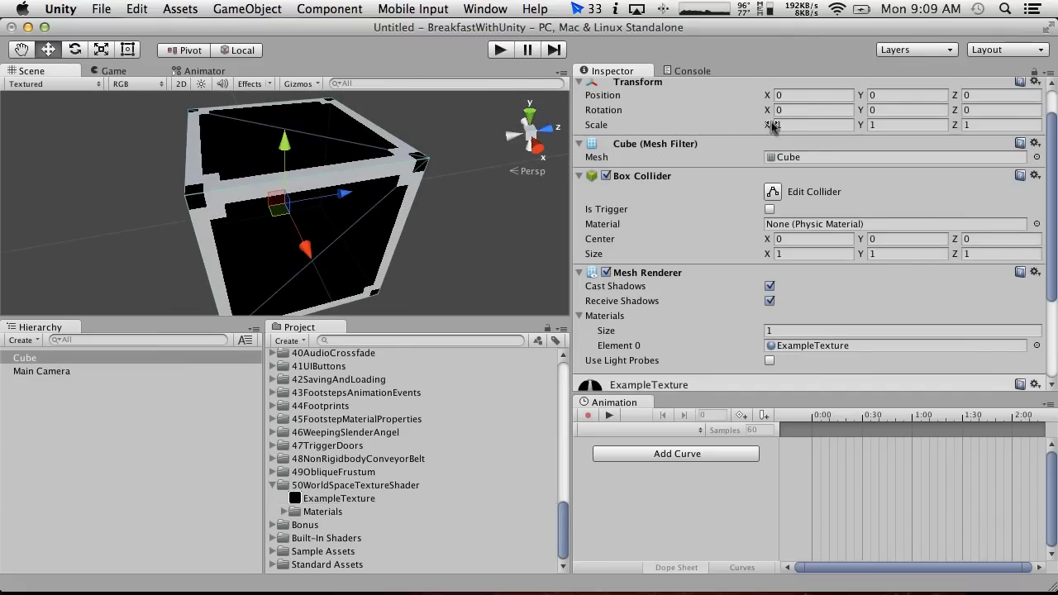
drag(771, 125, 798, 127)
scroll(440, 210, down, 4)
drag(862, 125, 1053, 123)
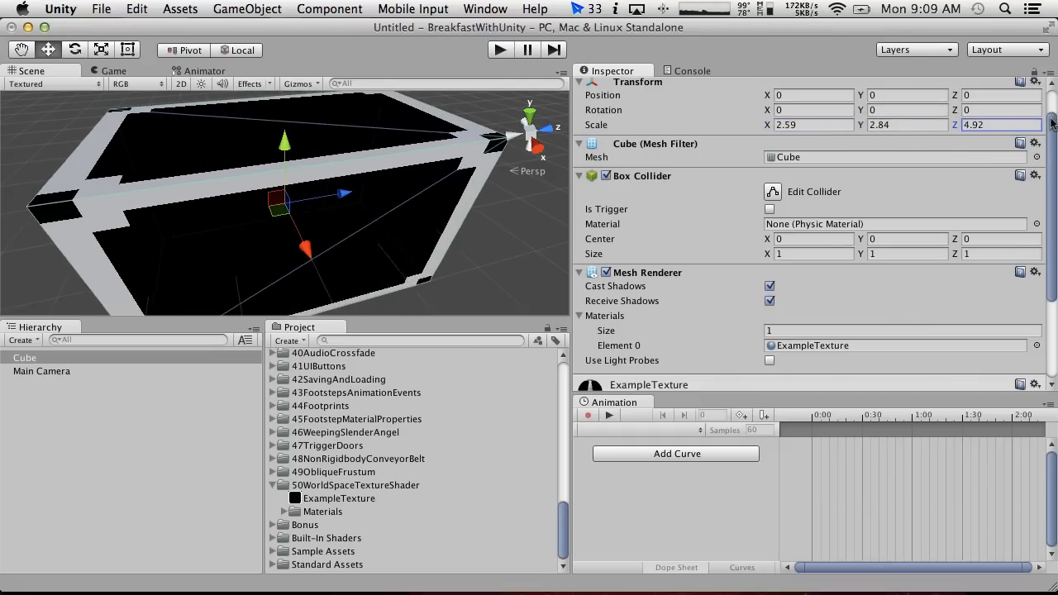
Reset the cube's scale to 1 on the X, Y and Z axes.
click(833, 125)
text(1)
click(913, 125)
text(1)
key(Tab)
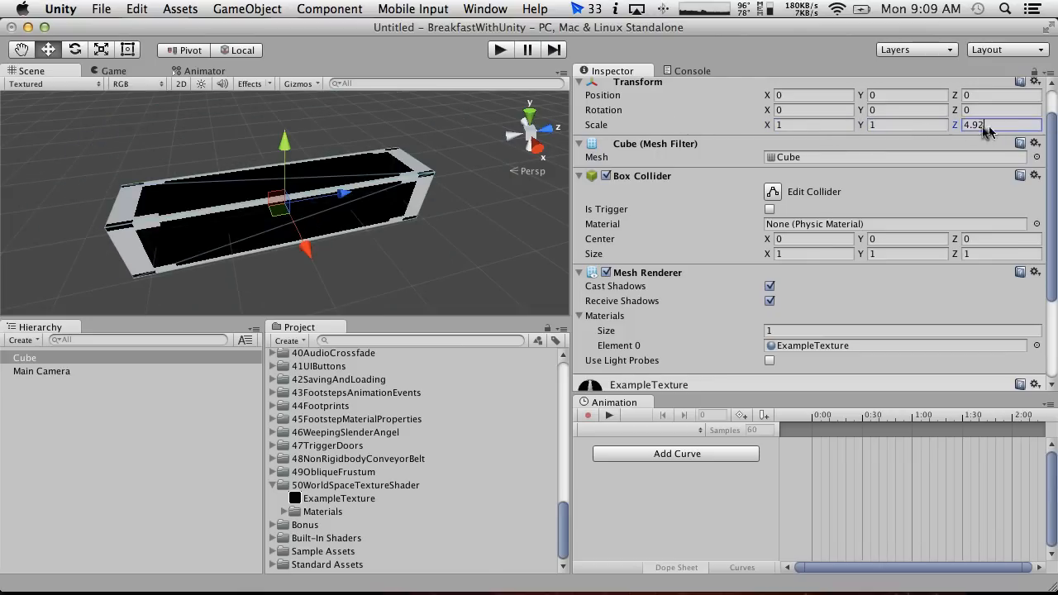
text(1)
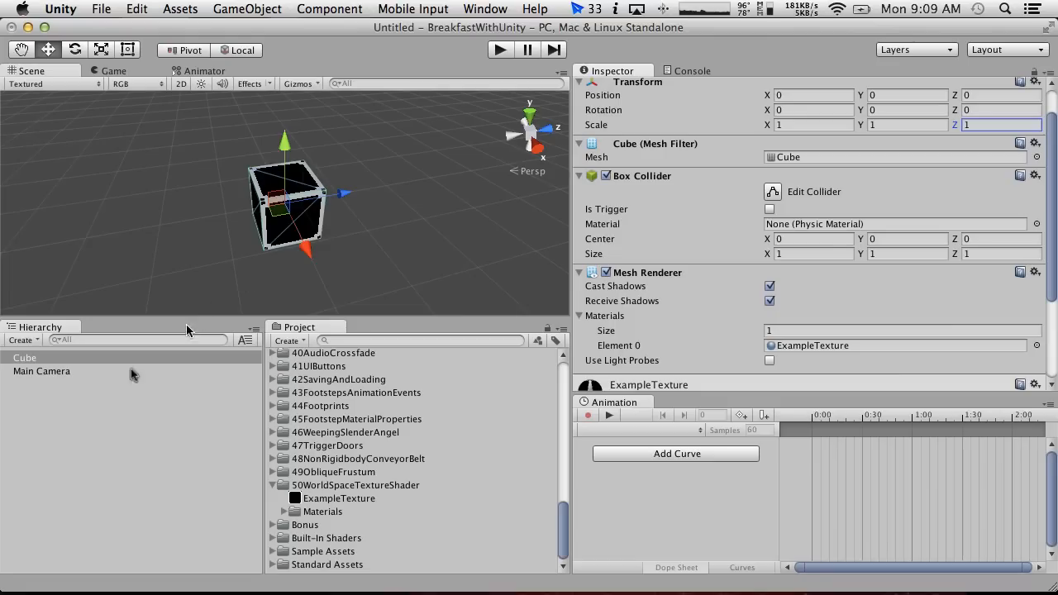
Duplicate the cube and move the copy along the Z axis to about 2.82.
click(21, 358)
key(super+d)
drag(342, 195, 498, 189)
Set the duplicated cube's scale to 2 on the X, Y and Z axes.
click(818, 125)
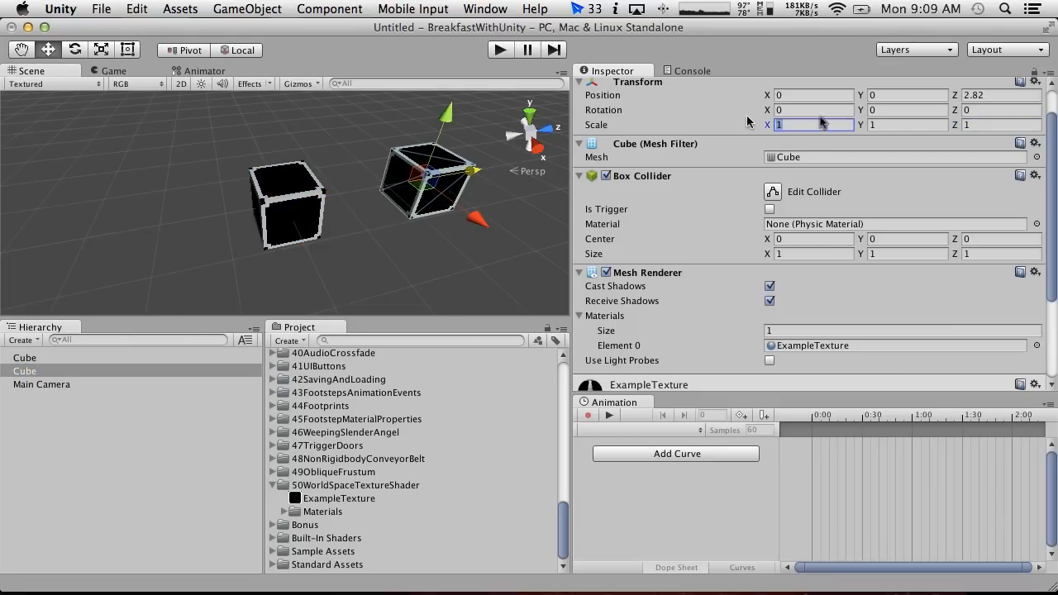
text(2)
key(Tab)
text(2)
key(Tab)
text(2)
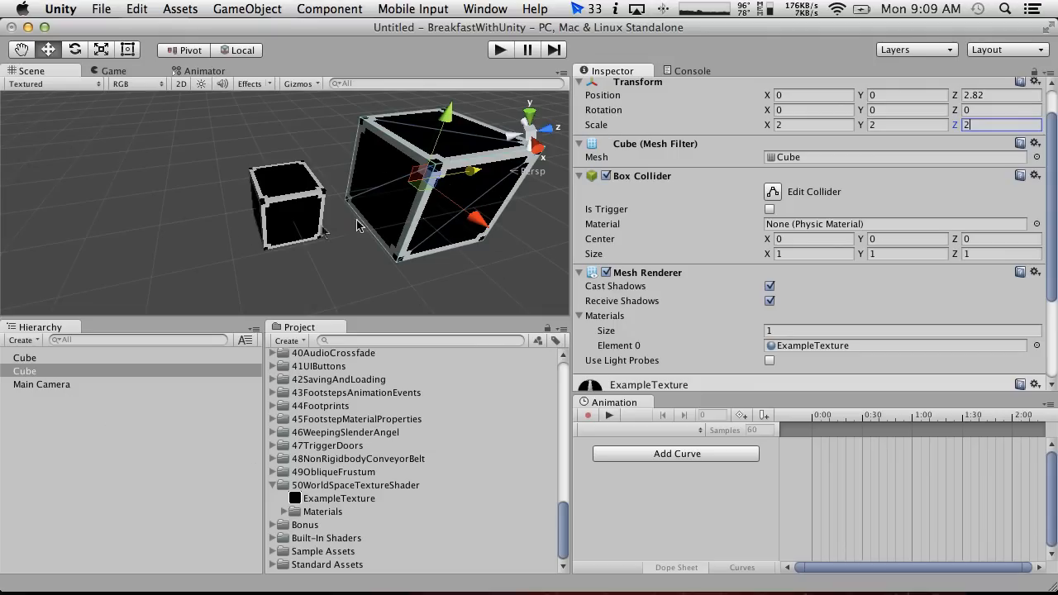
Set the ExampleTexture material's tiling to 2 in both x and y, and compare the pattern on both cubes.
scroll(747, 286, down, 5)
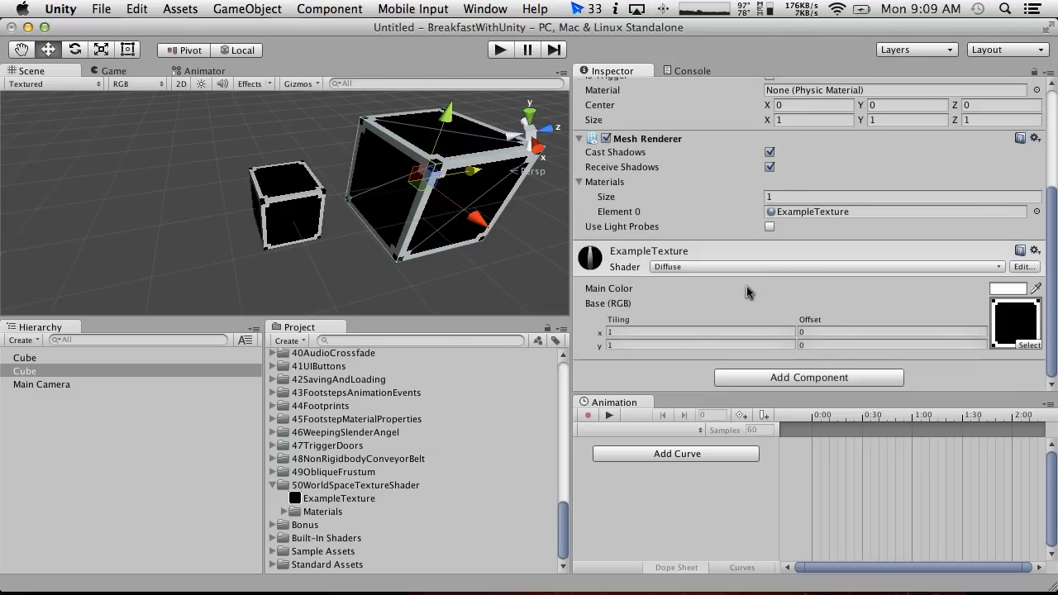
drag(668, 329, 558, 327)
text(2)
click(643, 342)
text(2)
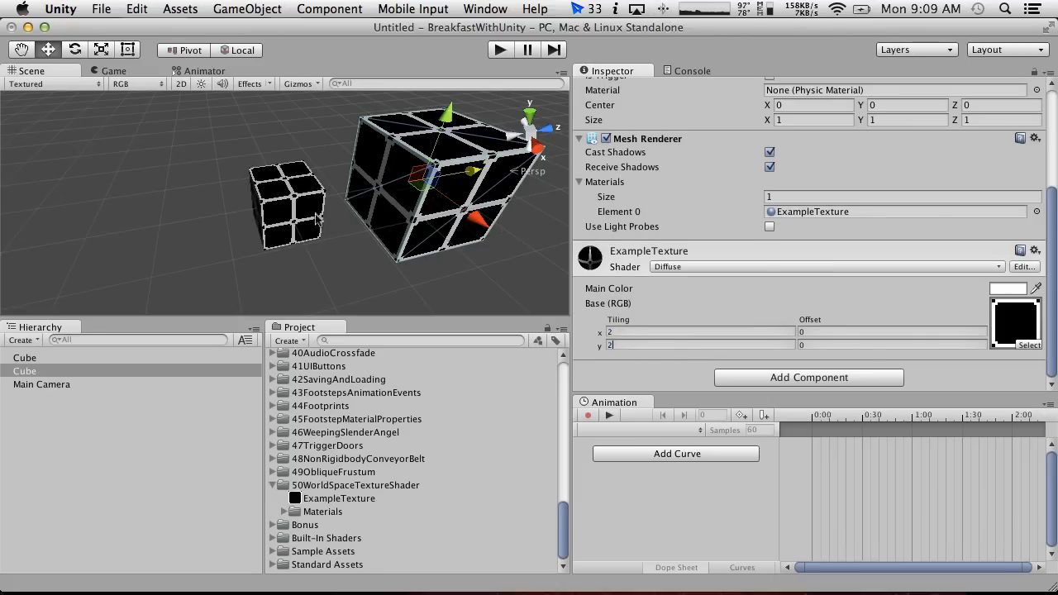
alt+drag(177, 243, 506, 273)
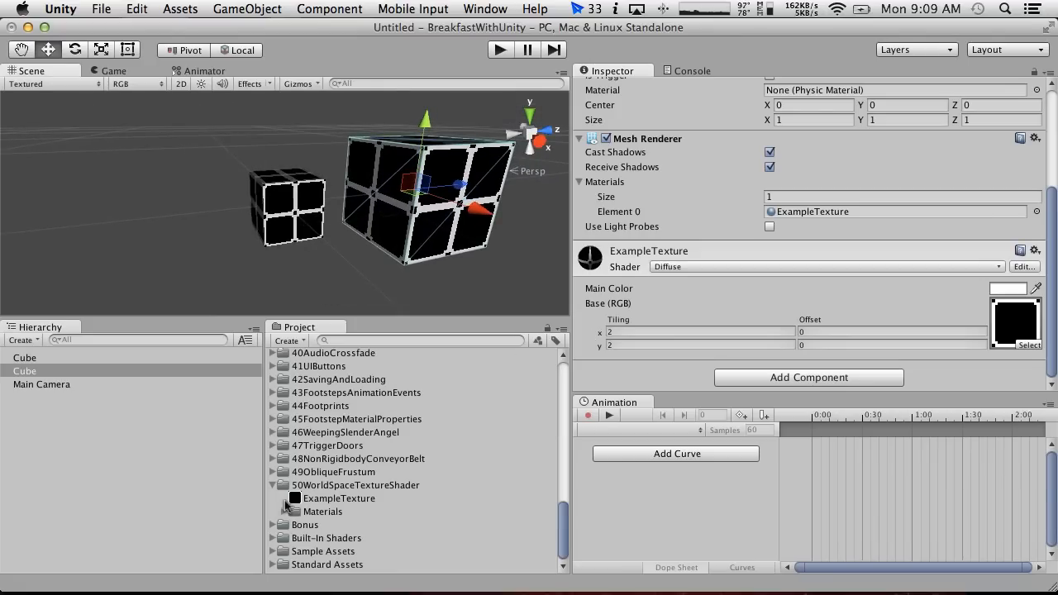
Inspect the ExampleTexture material in the Materials folder, and run the scene to check its draw calls in the rendering statistics.
click(286, 510)
click(320, 525)
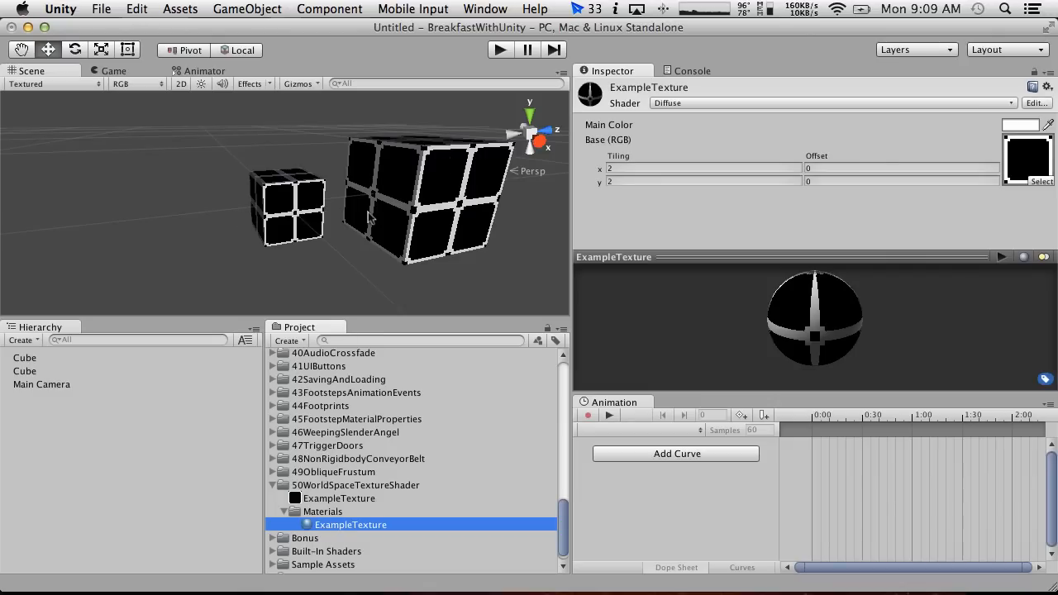
click(498, 50)
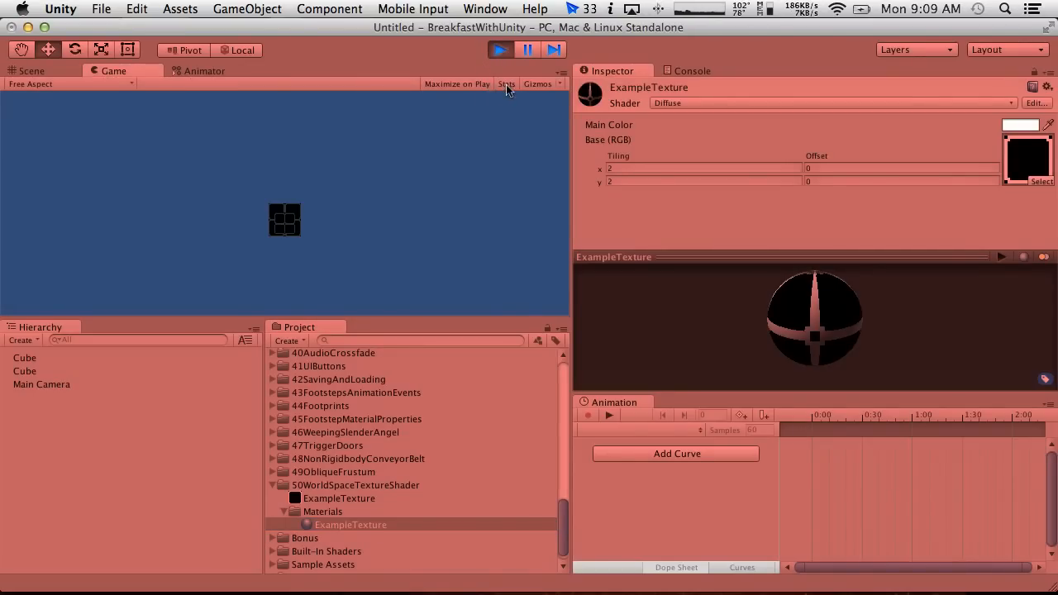
click(505, 84)
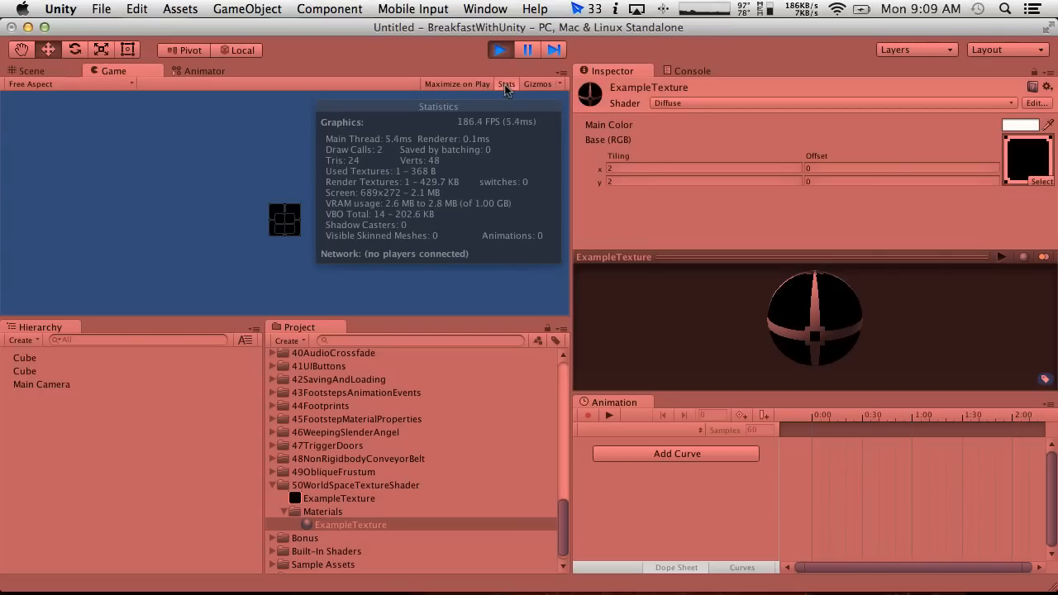
click(506, 84)
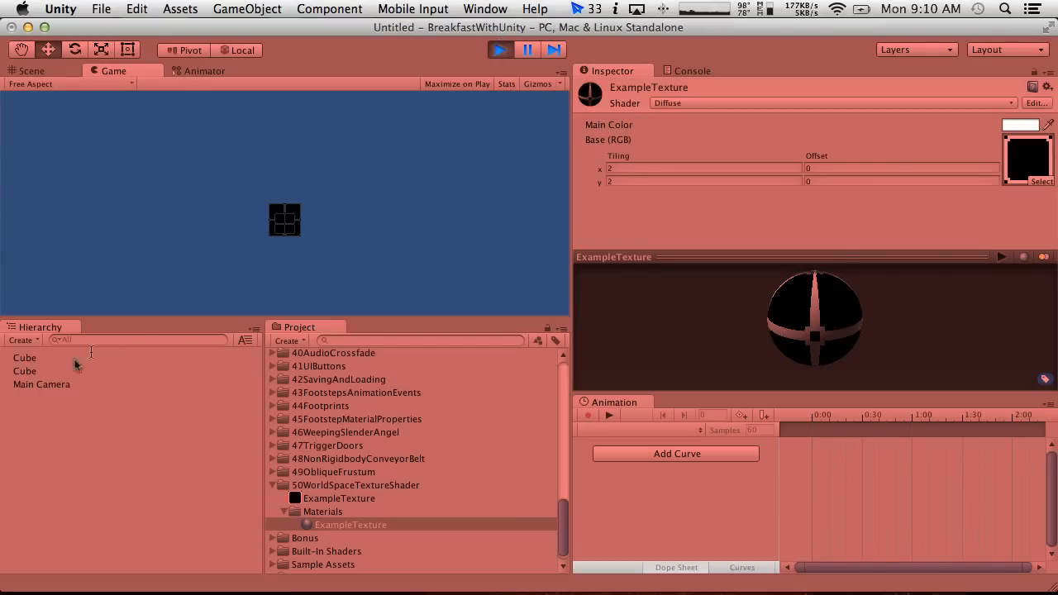
click(36, 372)
click(519, 52)
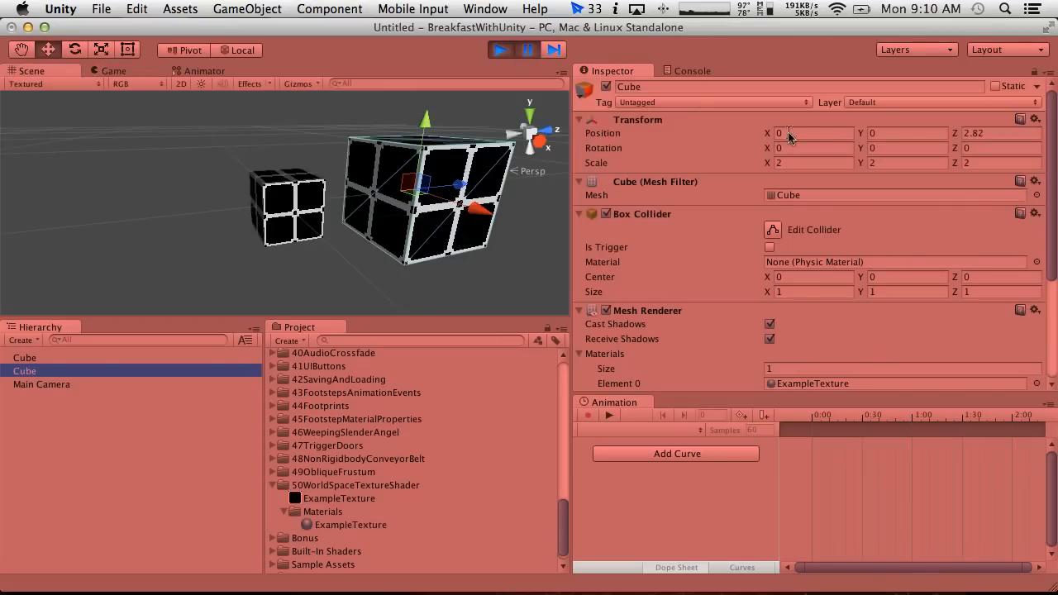
click(822, 164)
text(1.99)
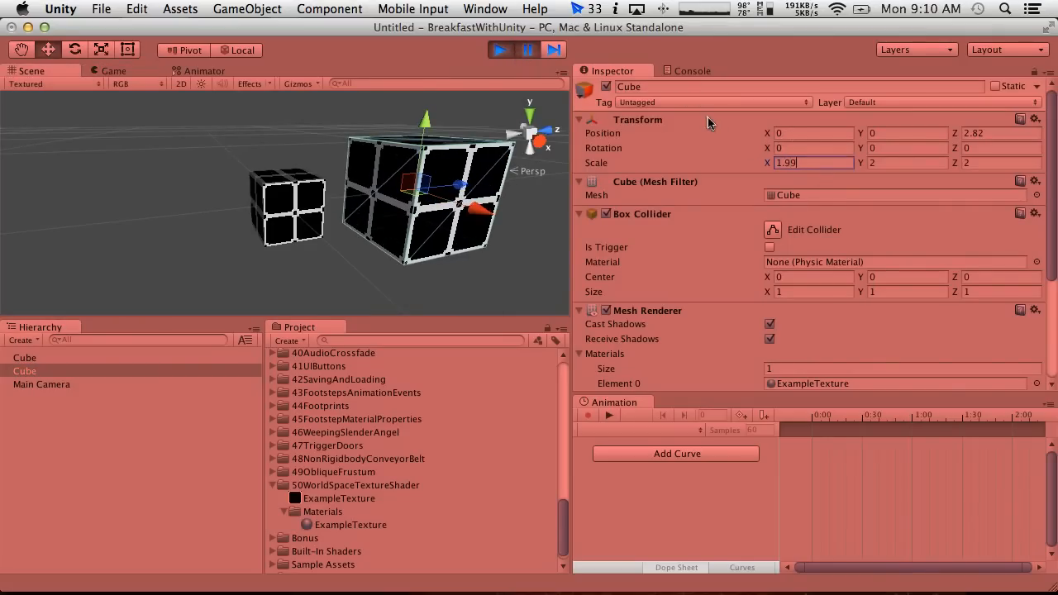
click(33, 358)
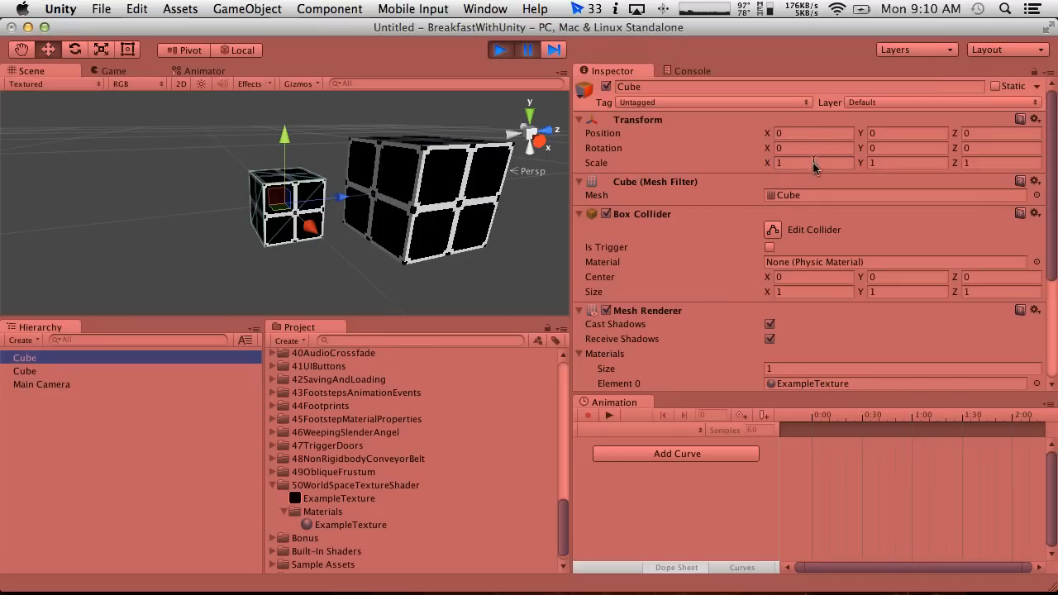
text(.)
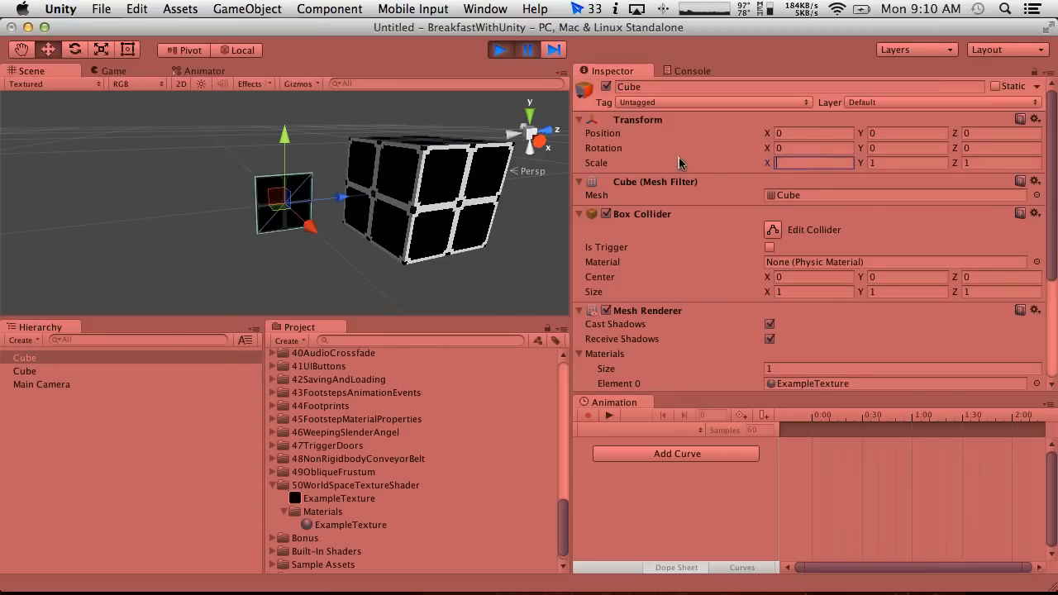
text(99)
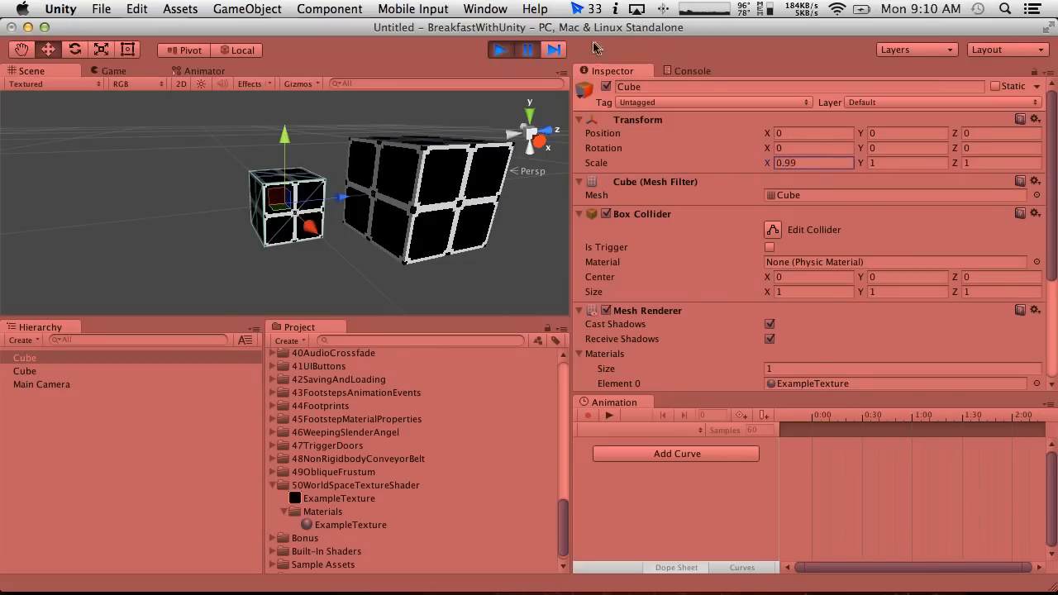
Stop the running scene and set the X scale to 0.99 on the smaller cube and 1.99 on the larger cube.
click(500, 50)
click(791, 163)
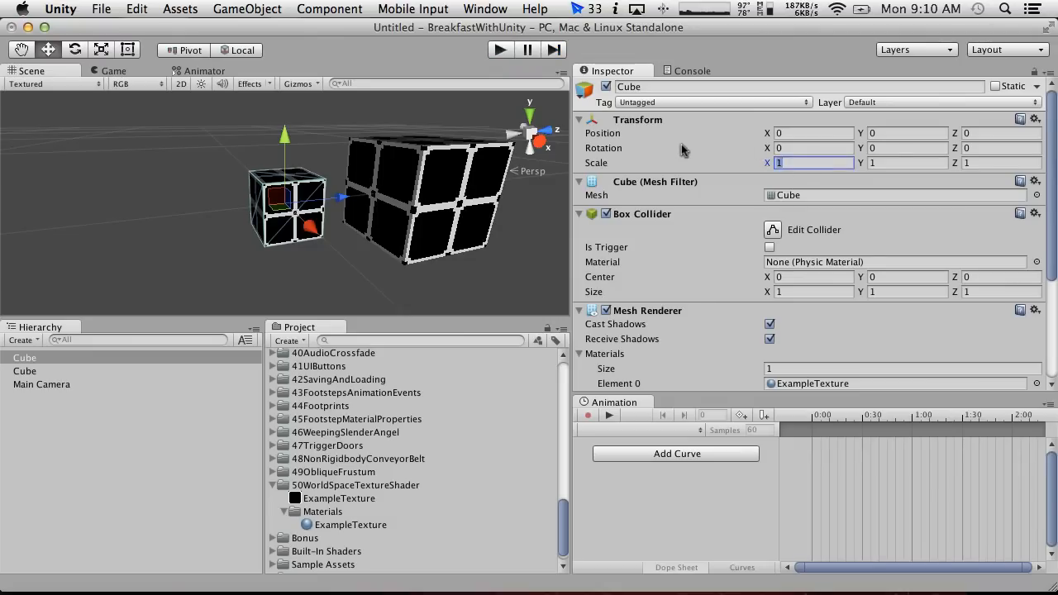
text(.99)
click(24, 371)
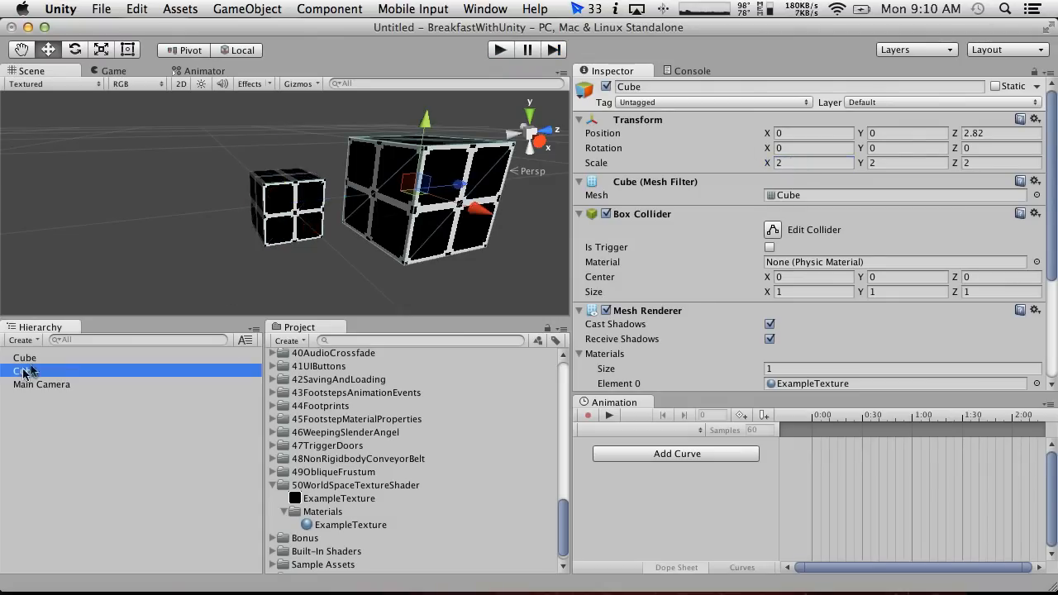
drag(818, 163, 698, 165)
text(1.)
key(BackSpace)
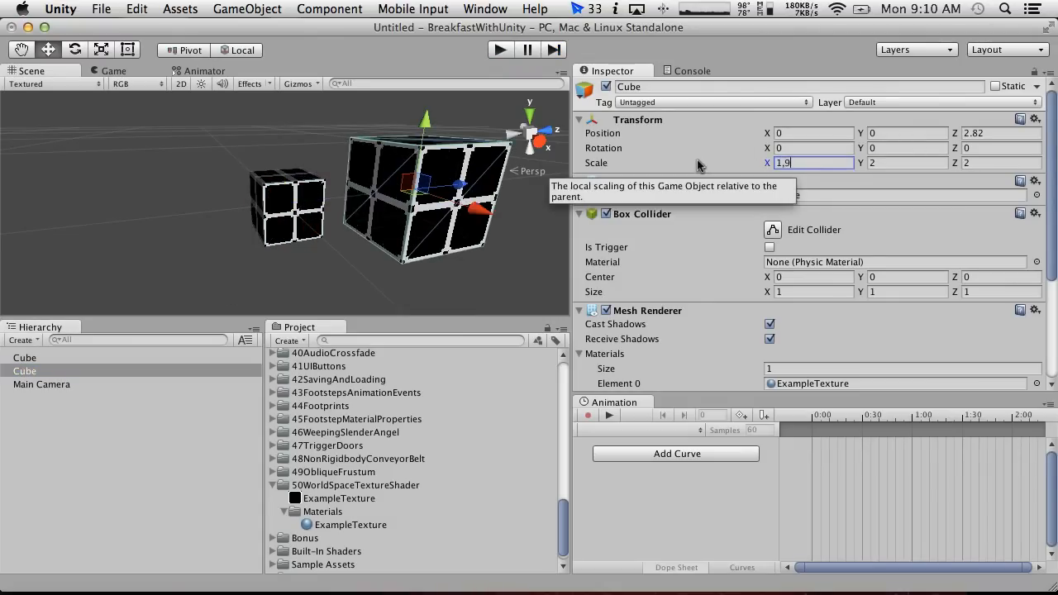
text(.99)
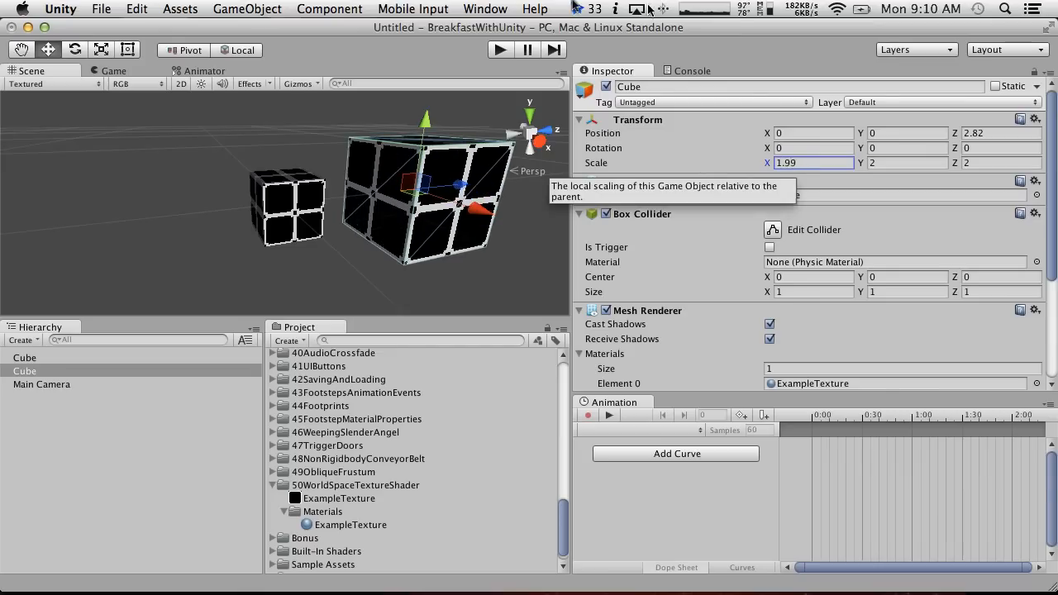
Run the scene again to check draw calls and batching in the rendering statistics, and stop it.
click(501, 50)
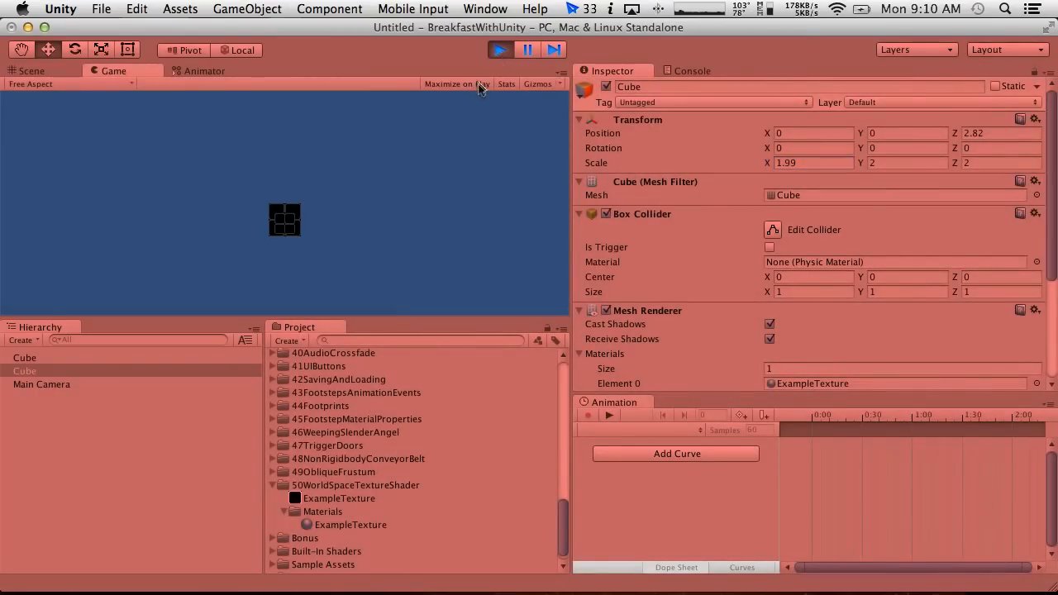
click(500, 83)
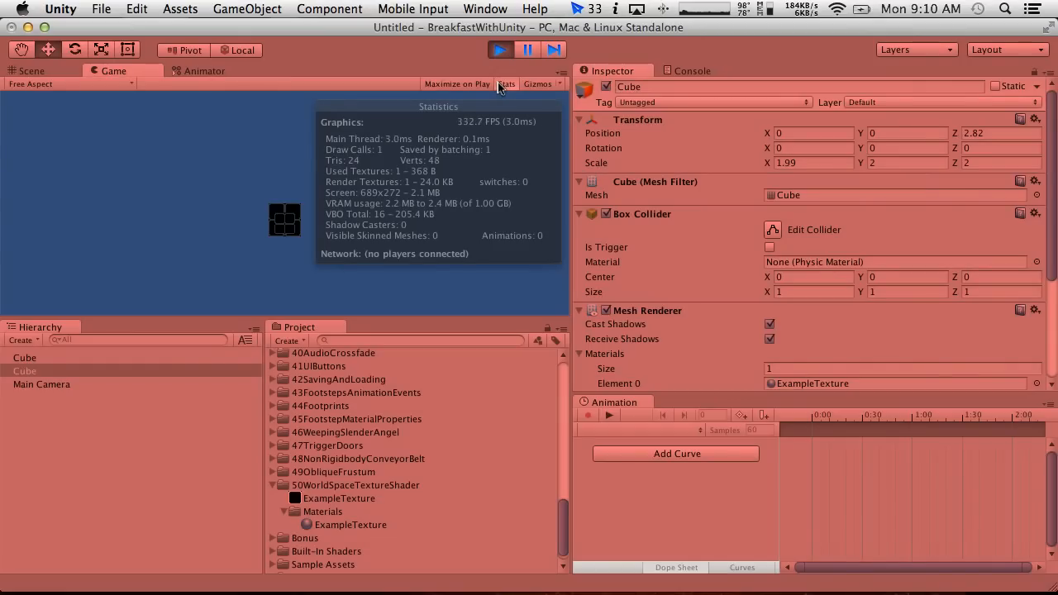
click(500, 84)
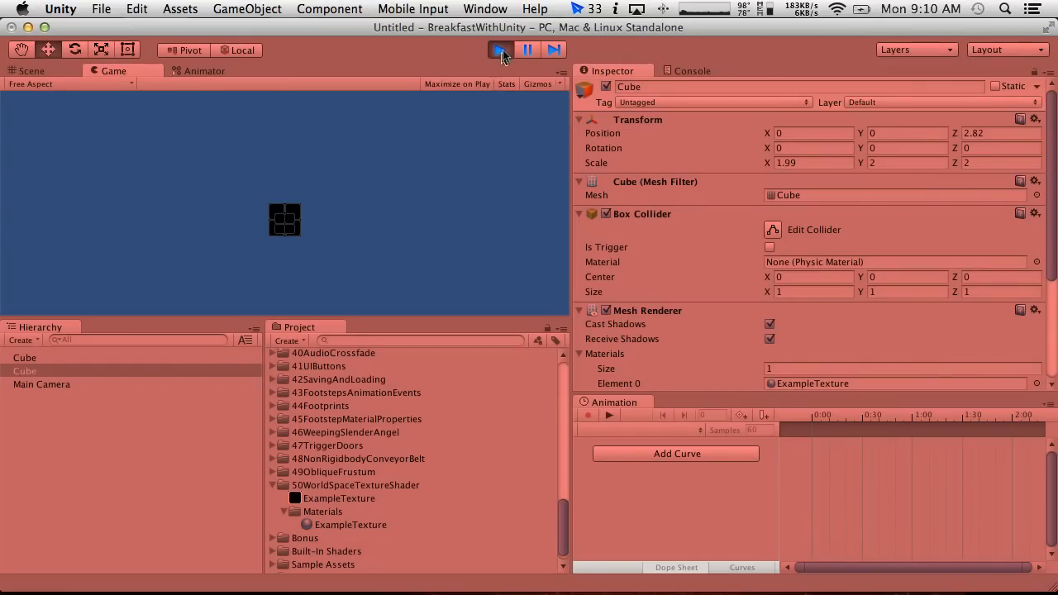
click(501, 51)
Try an X scale of 1 on the larger cube, restore it to 2, and compare the texture on both cubes.
click(826, 163)
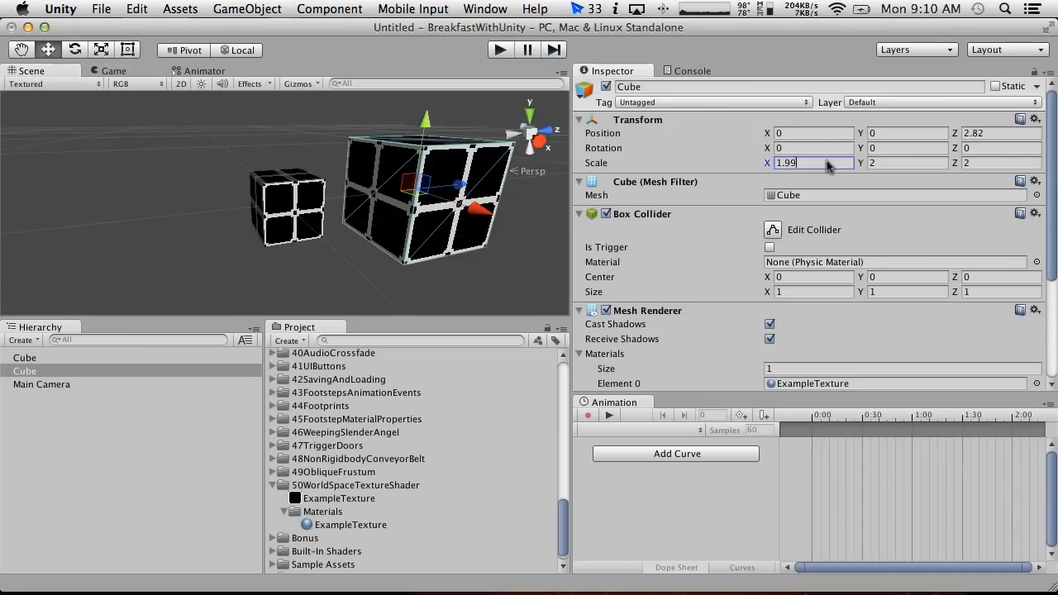
text(1)
click(909, 164)
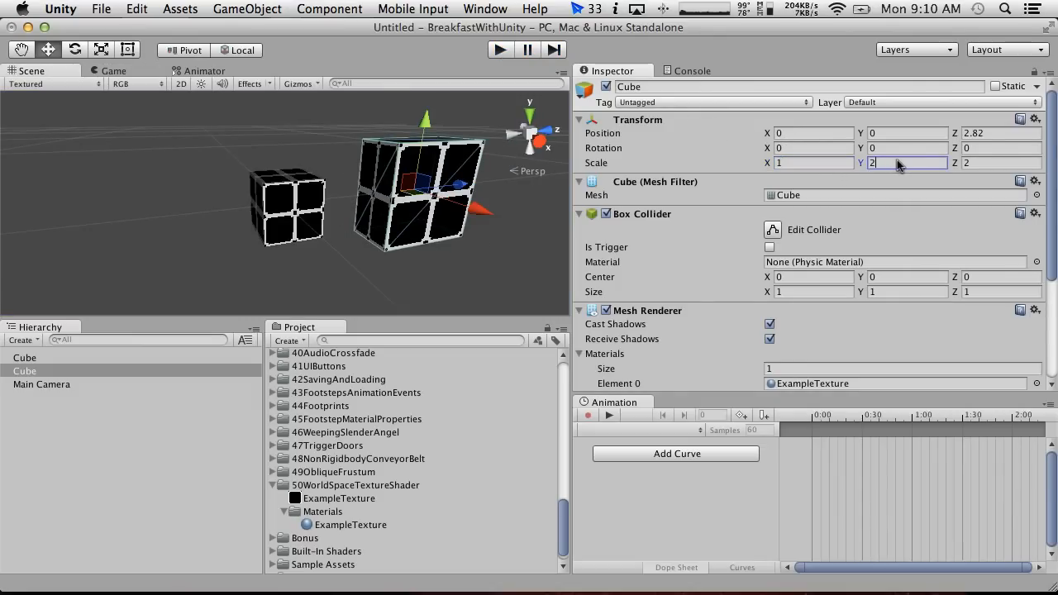
click(817, 163)
text(2)
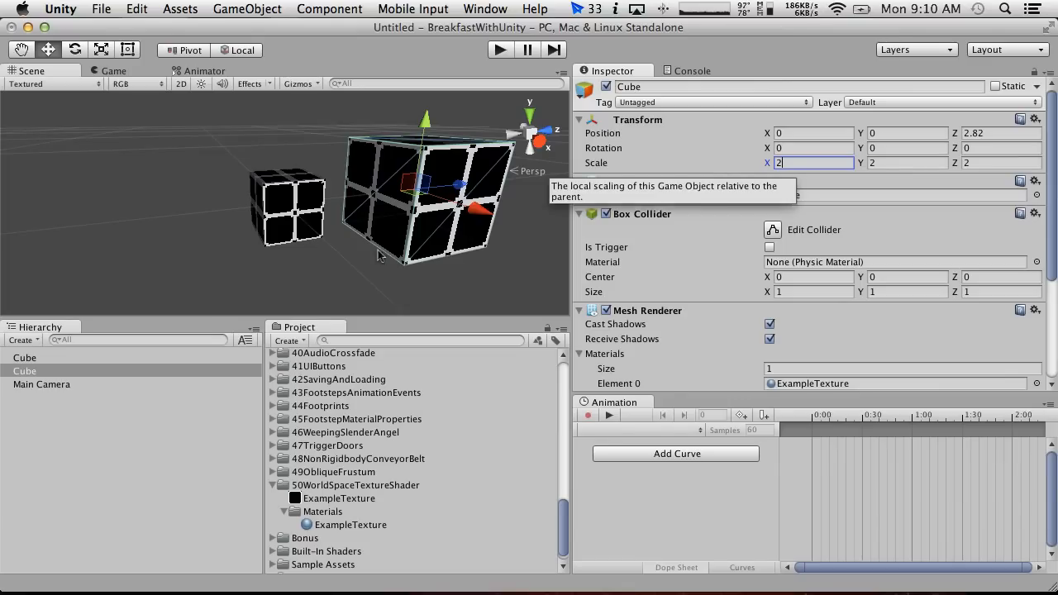
alt+drag(438, 236, 354, 295)
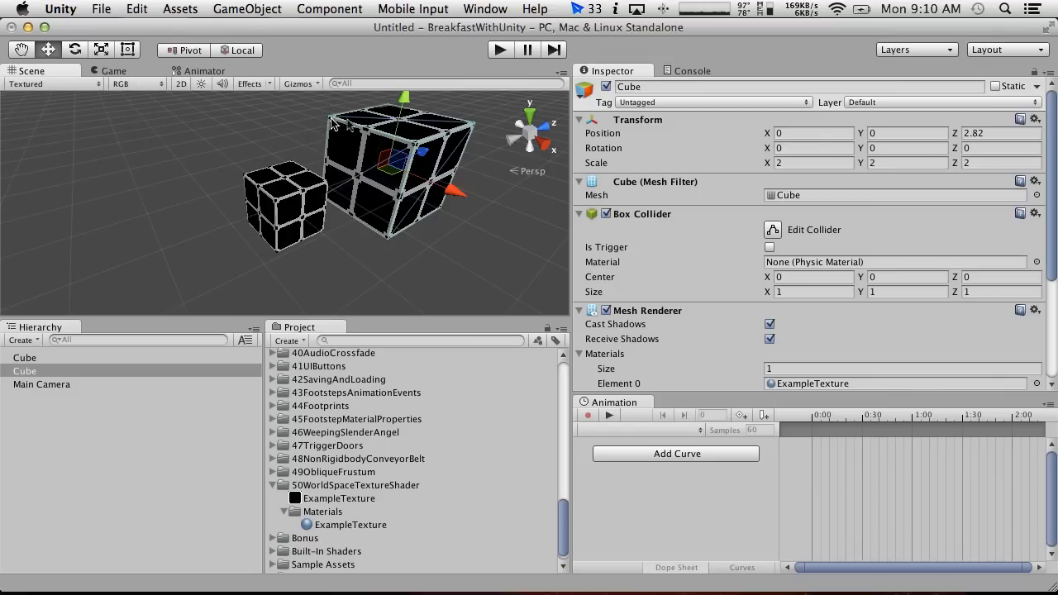
alt+drag(418, 127, 436, 161)
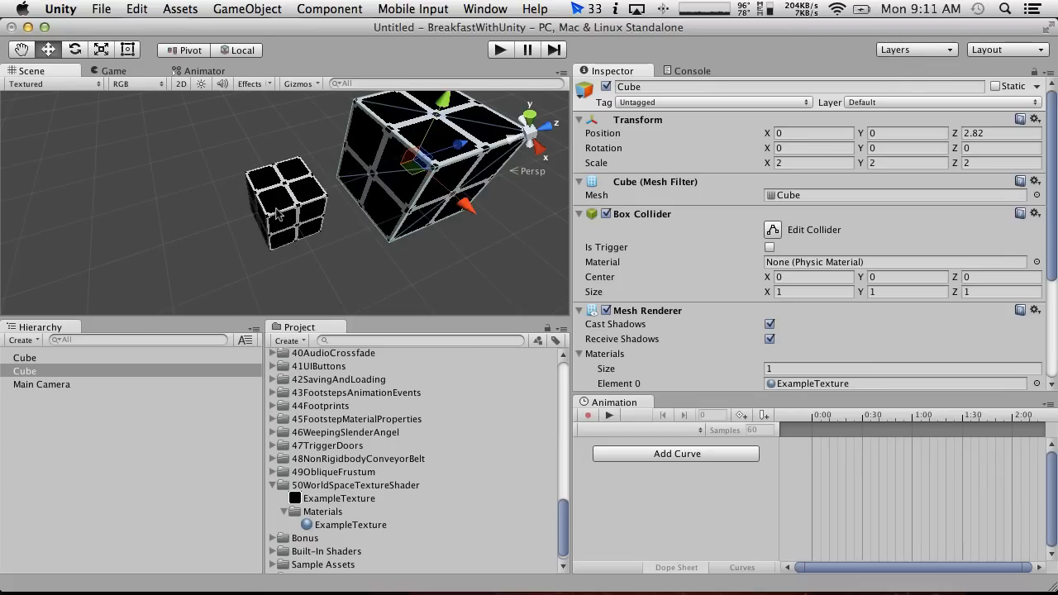
Delete both cubes from the scene.
click(50, 358)
shift+click(50, 371)
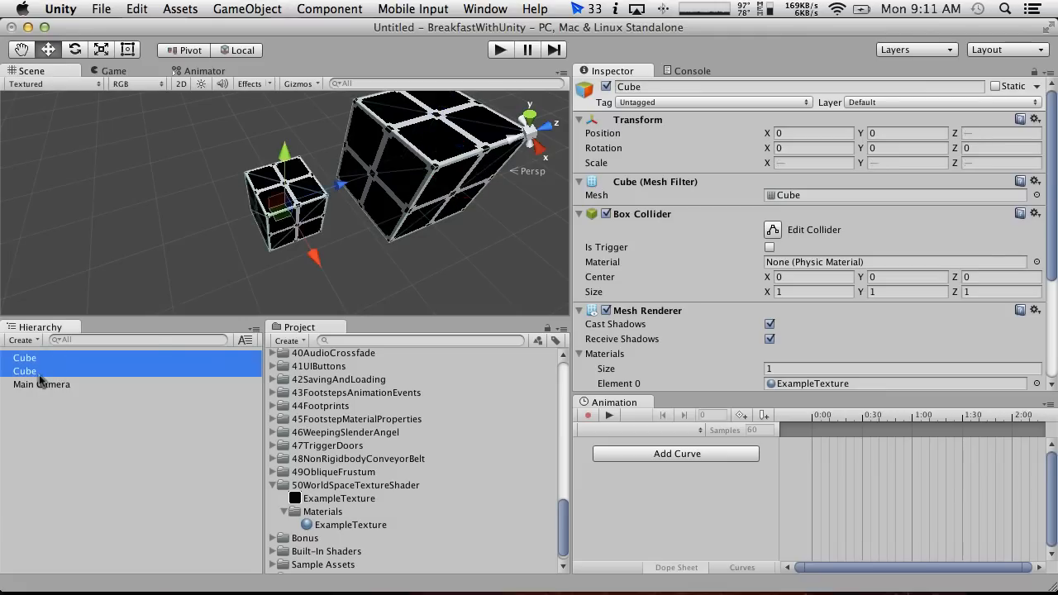
right_click(43, 371)
click(74, 414)
Look through the Built-In Shaders folder and find the Normal-Diffuse shader inside DefaultResourcesExtra.
scroll(502, 506, down, 1)
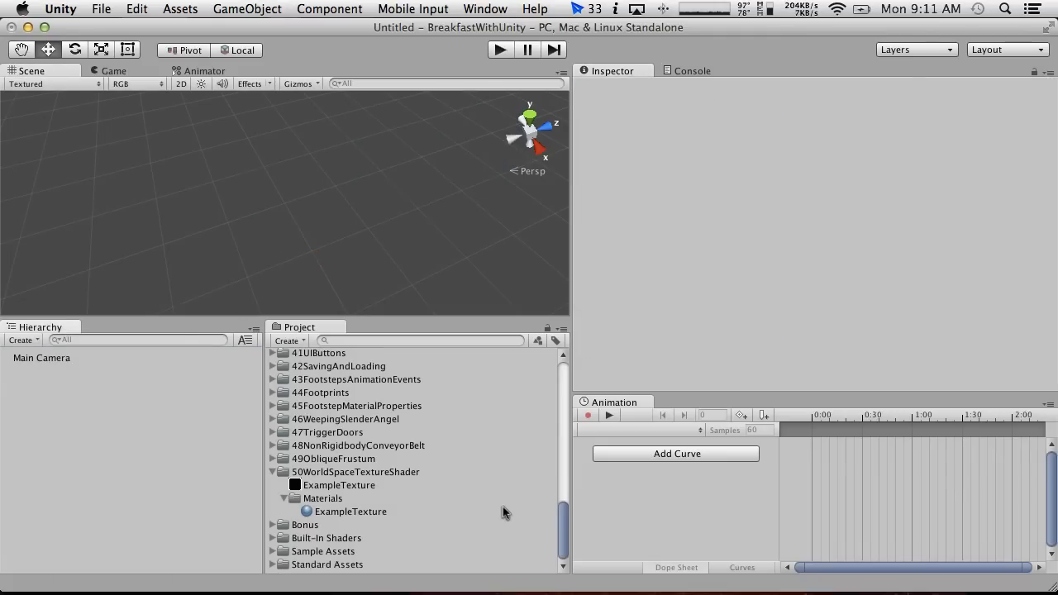
click(273, 550)
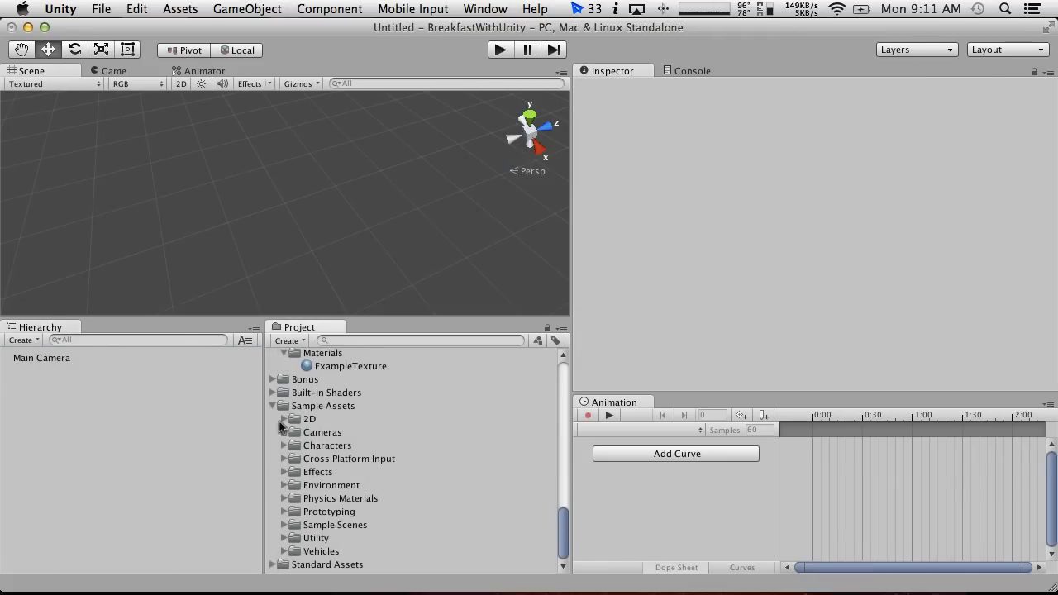
click(273, 394)
scroll(318, 433, down, 5)
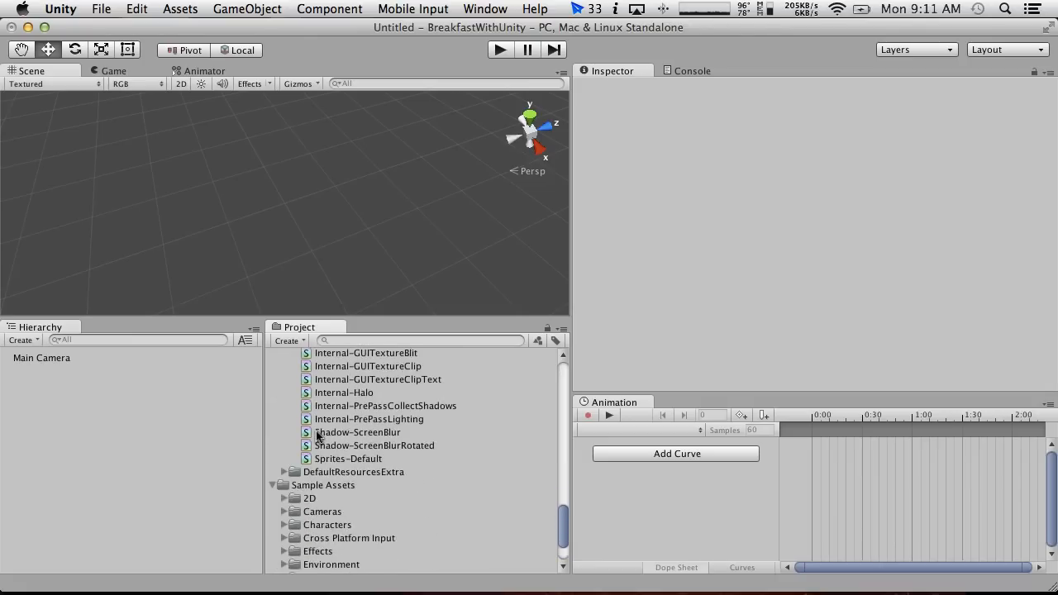
scroll(318, 436, up, 2)
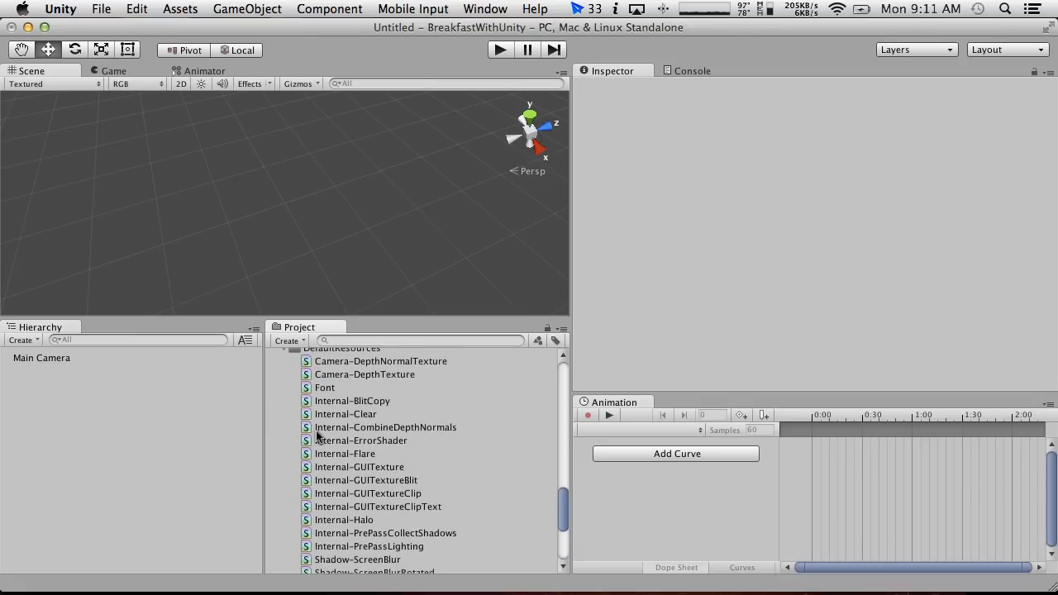
scroll(318, 436, down, 2)
scroll(316, 436, up, 3)
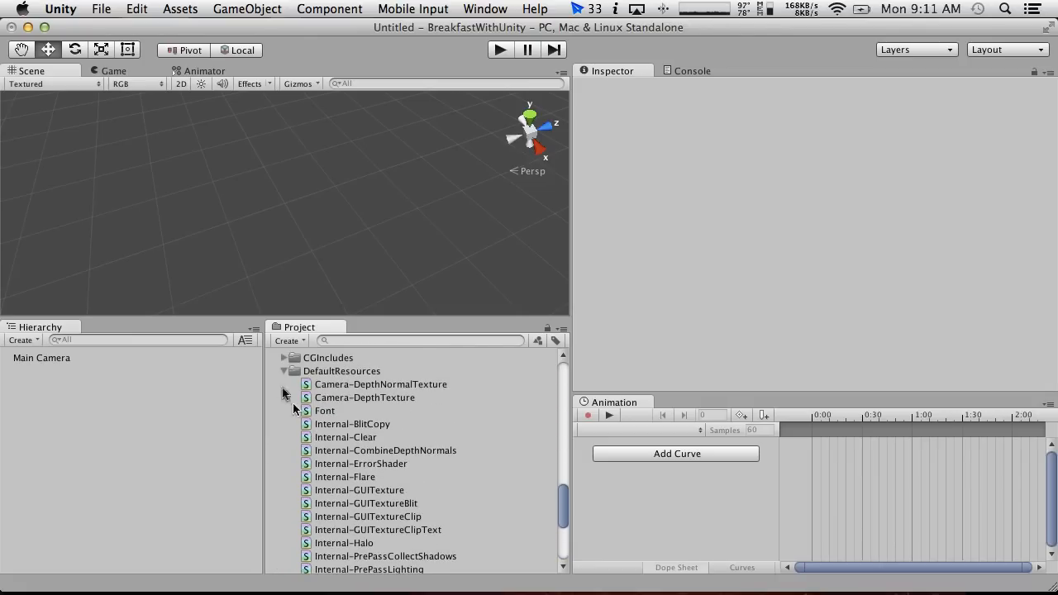
click(282, 374)
scroll(299, 403, up, 1)
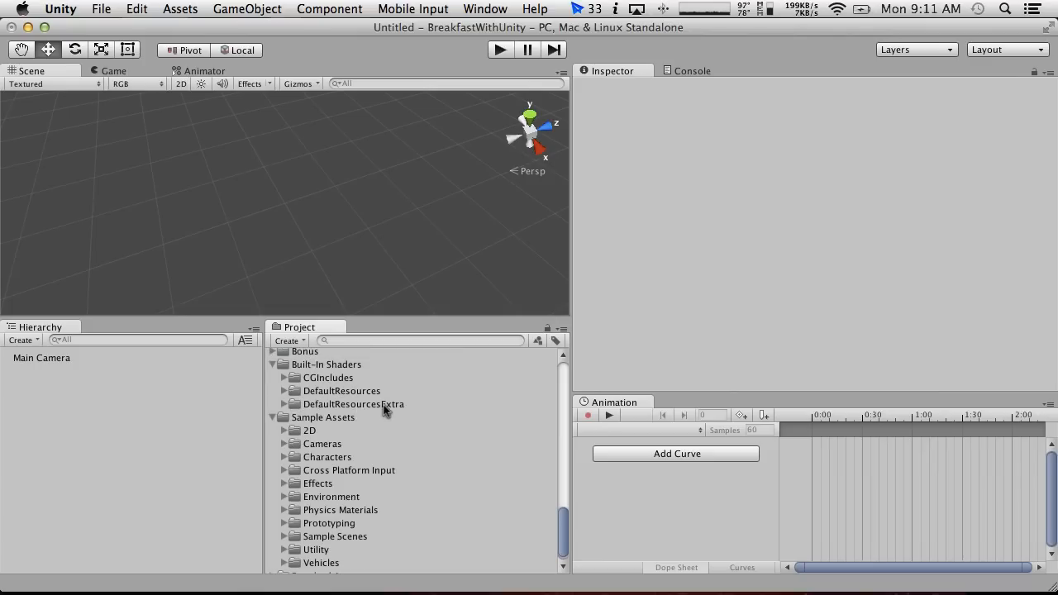
click(283, 404)
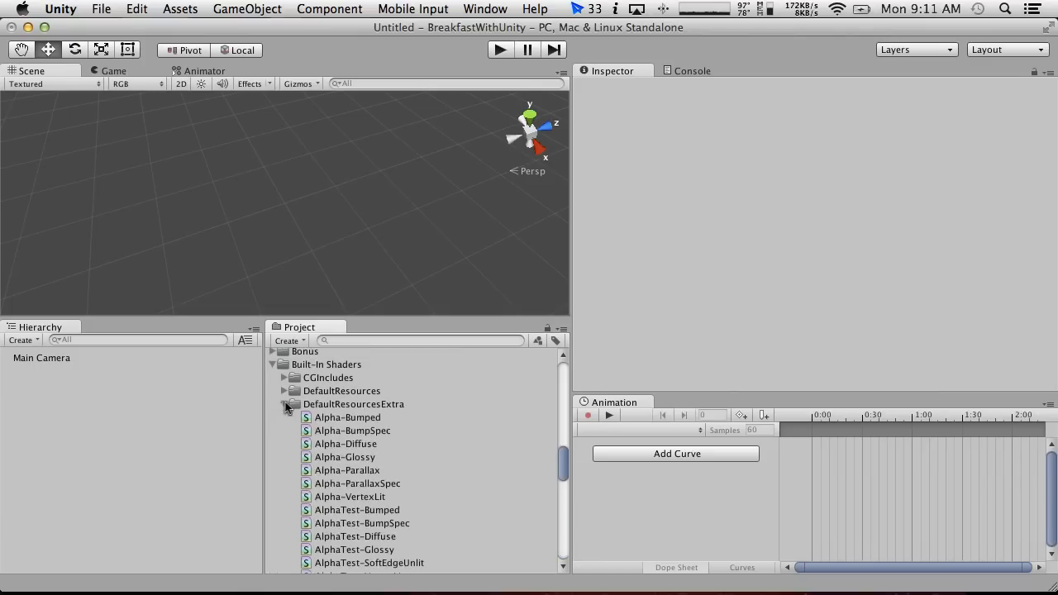
scroll(289, 408, down, 10)
scroll(314, 408, down, 5)
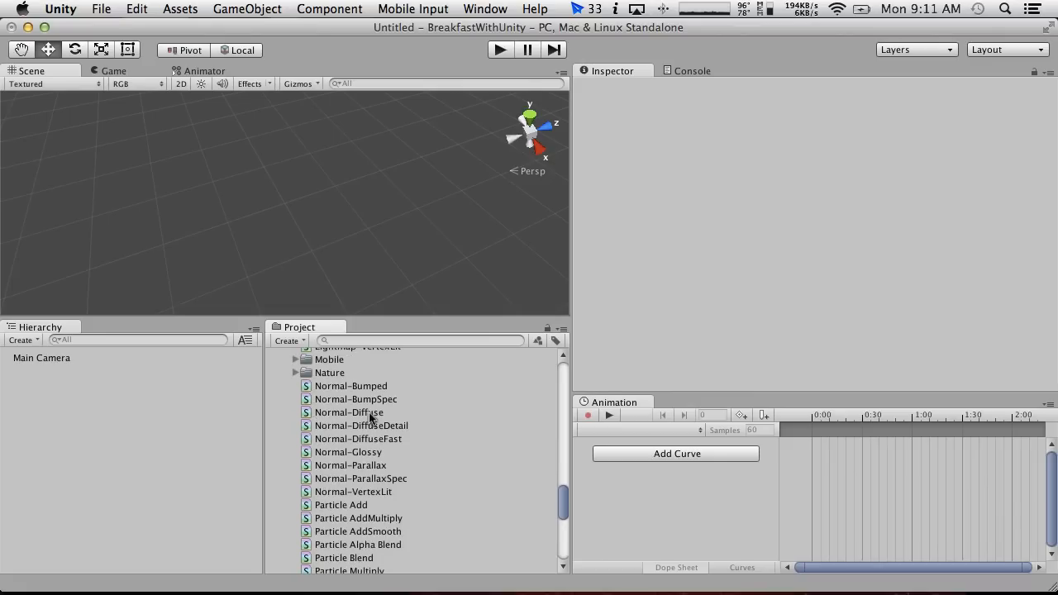
Save all modified assets and place a duplicate of the Normal-Diffuse shader in the 50WorldSpaceTextureShader folder.
double_click(370, 413)
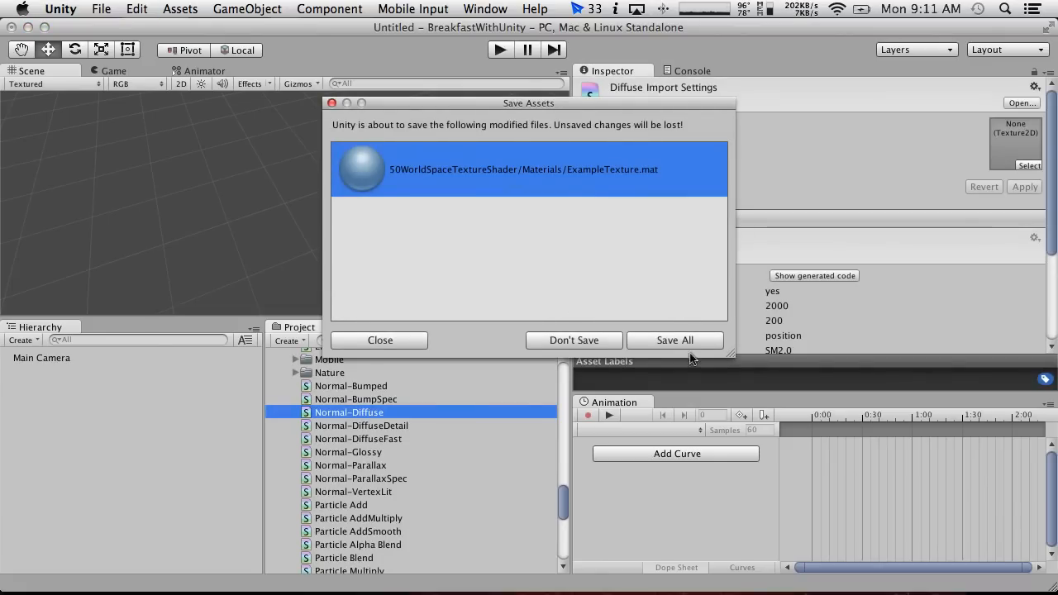
click(691, 340)
drag(363, 426, 336, 405)
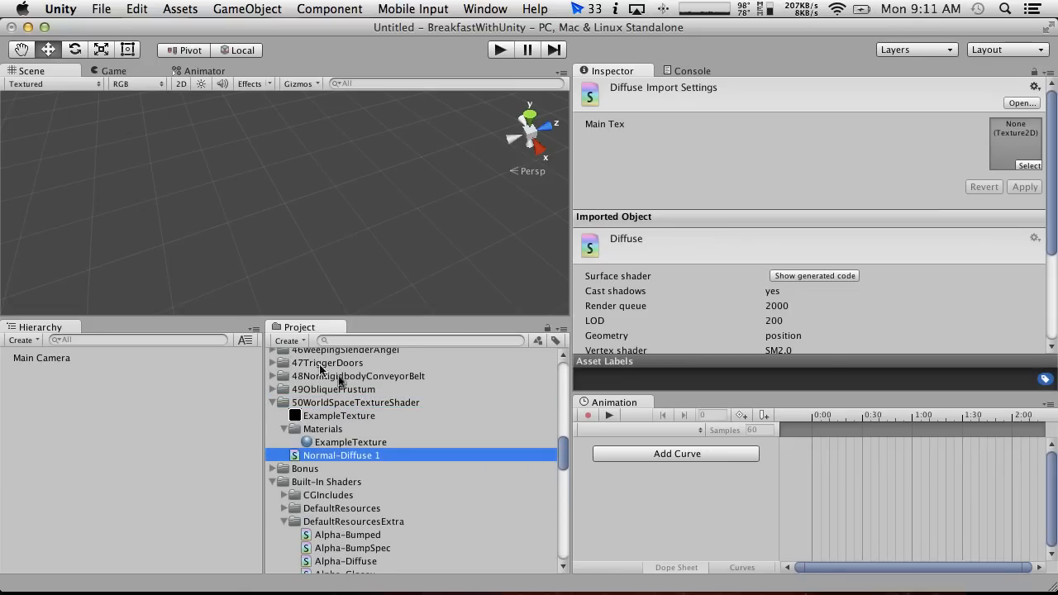
Delete the Materials folder from the 50WorldSpaceTextureShader folder.
right_click(306, 429)
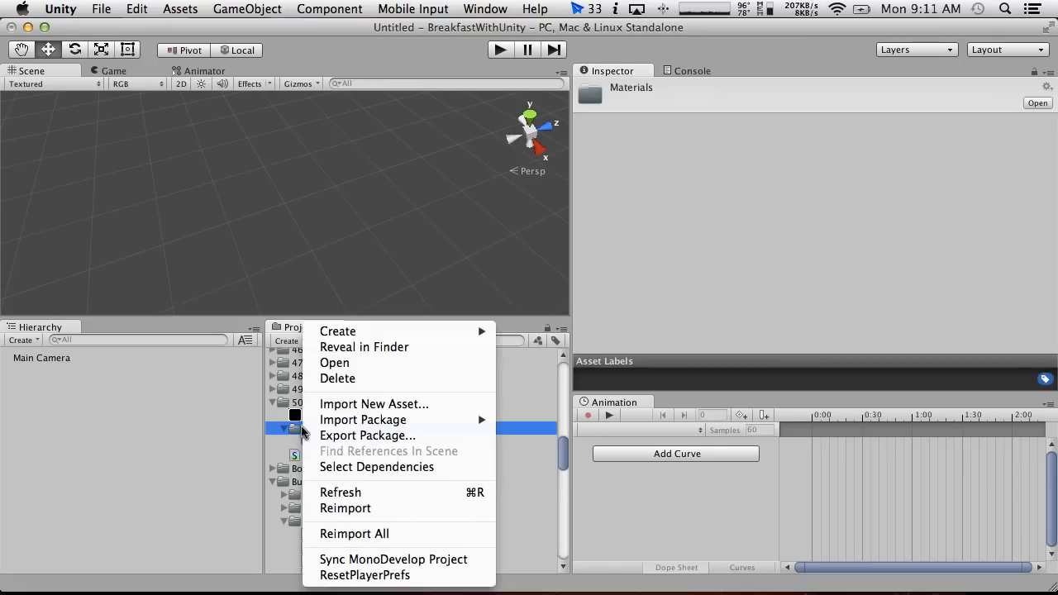
click(357, 378)
click(645, 233)
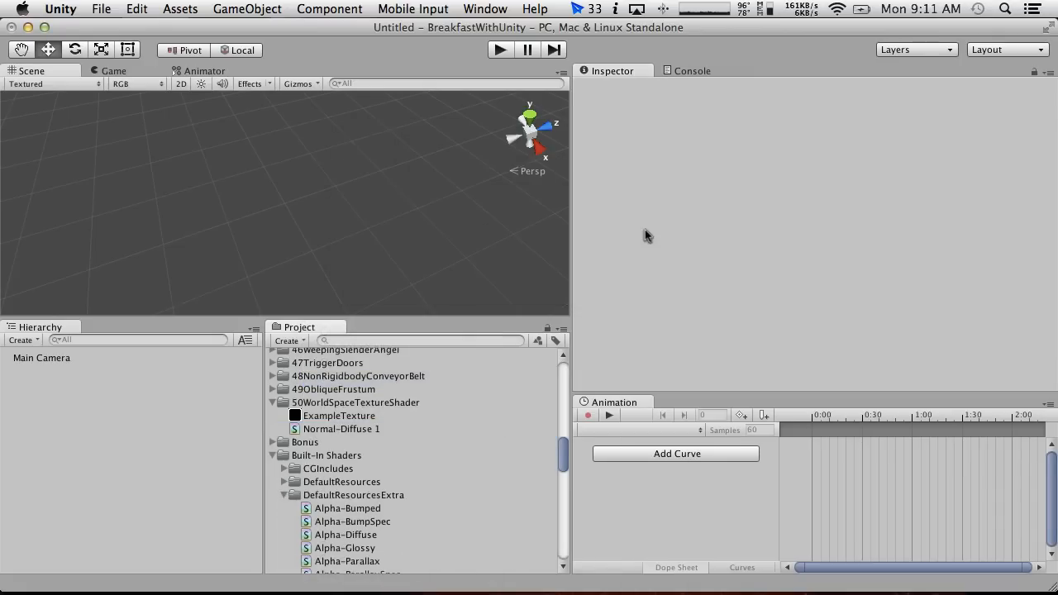
Rename the duplicated shader file as Normal-Diffuse-Worldspace.
click(323, 429)
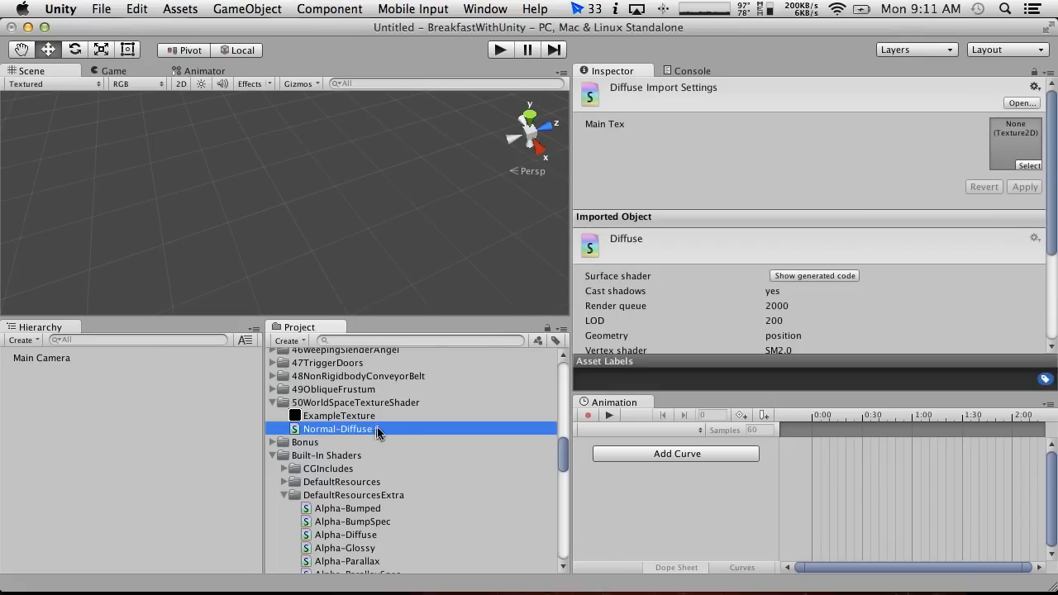
click(403, 427)
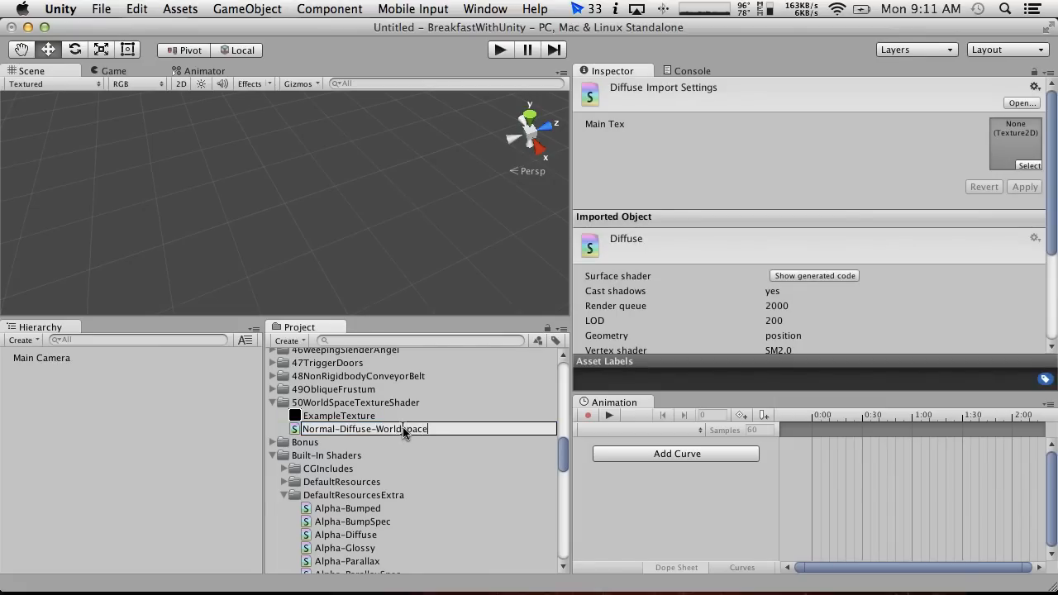
key(Return)
Open the Normal-Diffuse-Worldspace shader in MonoDevelop and put the surf function's opening brace on its own line.
double_click(340, 427)
right_click(339, 424)
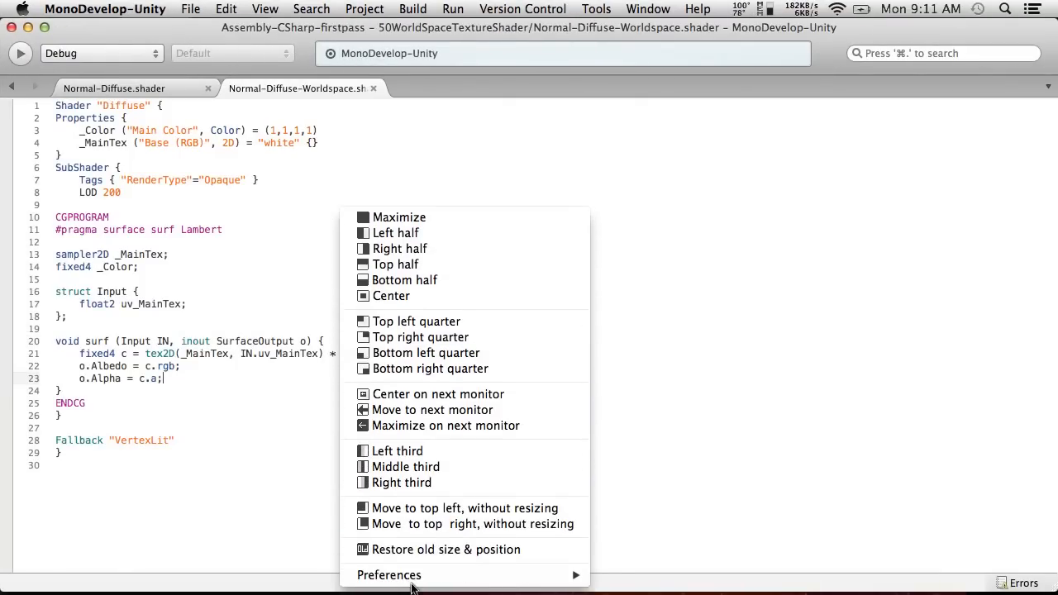
mouse_move(496, 574)
click(628, 576)
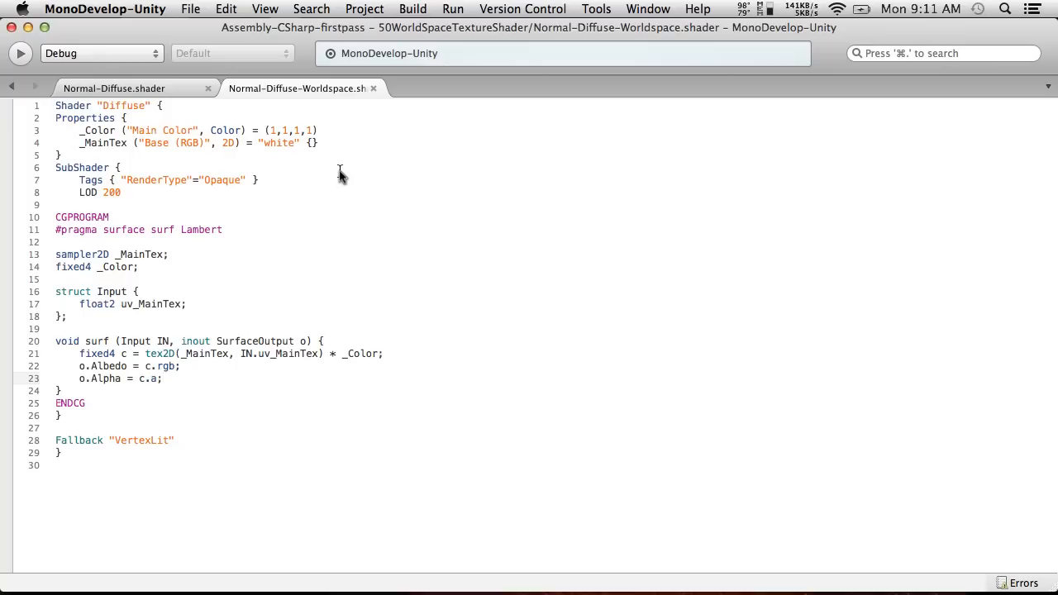
click(319, 342)
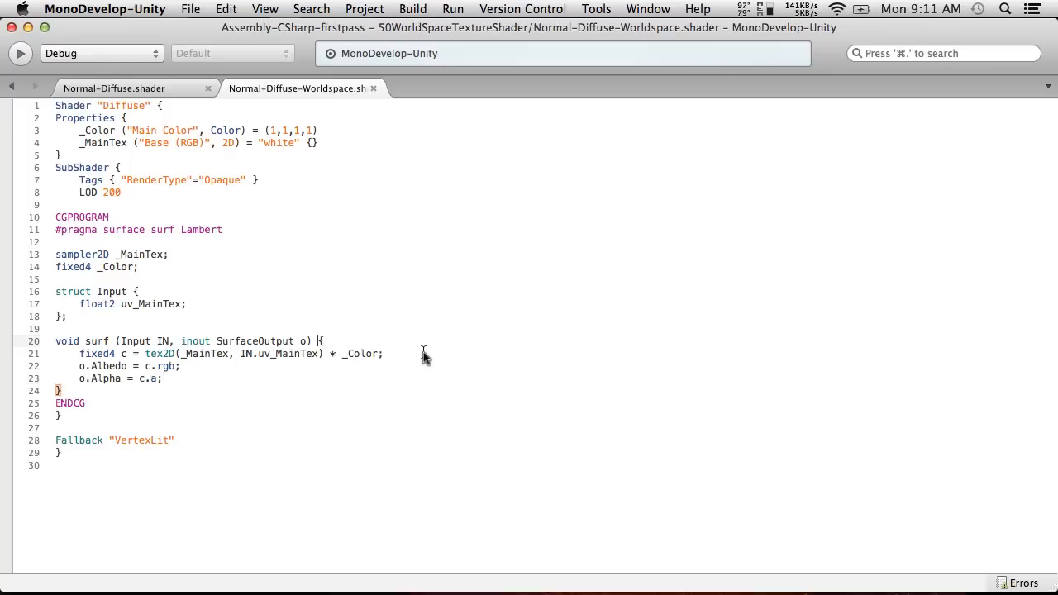
key(Return)
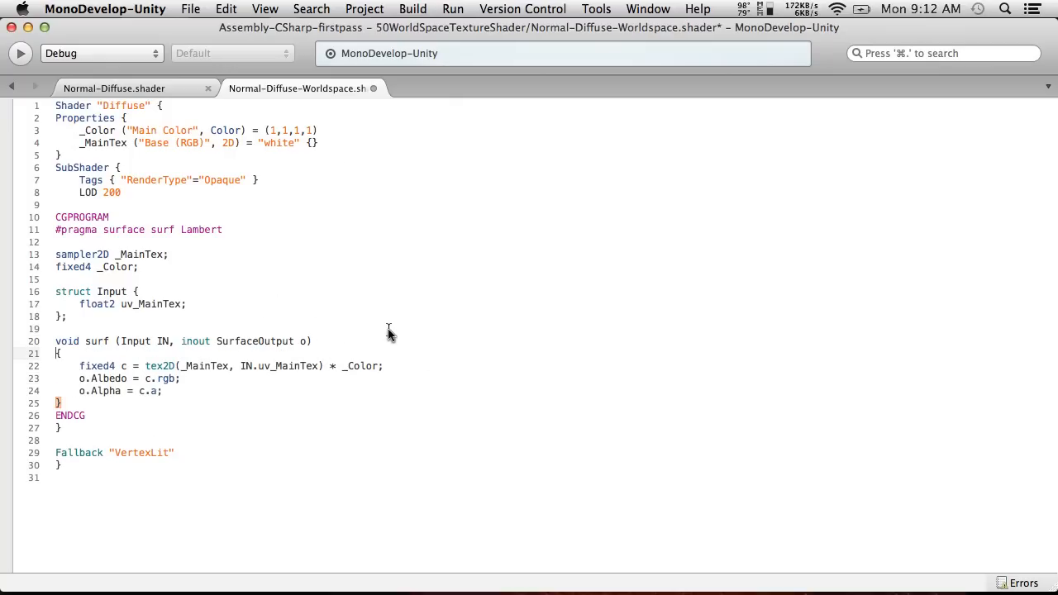
Change the shader name in the first code line to "Diffuse - Worldspace" and save the file.
click(148, 105)
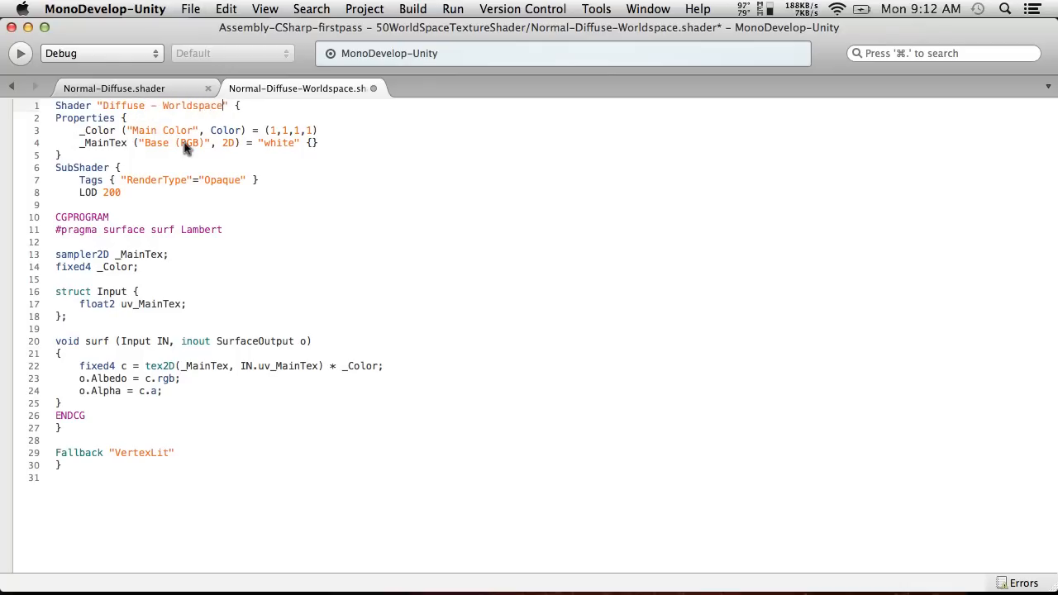
click(191, 8)
click(203, 68)
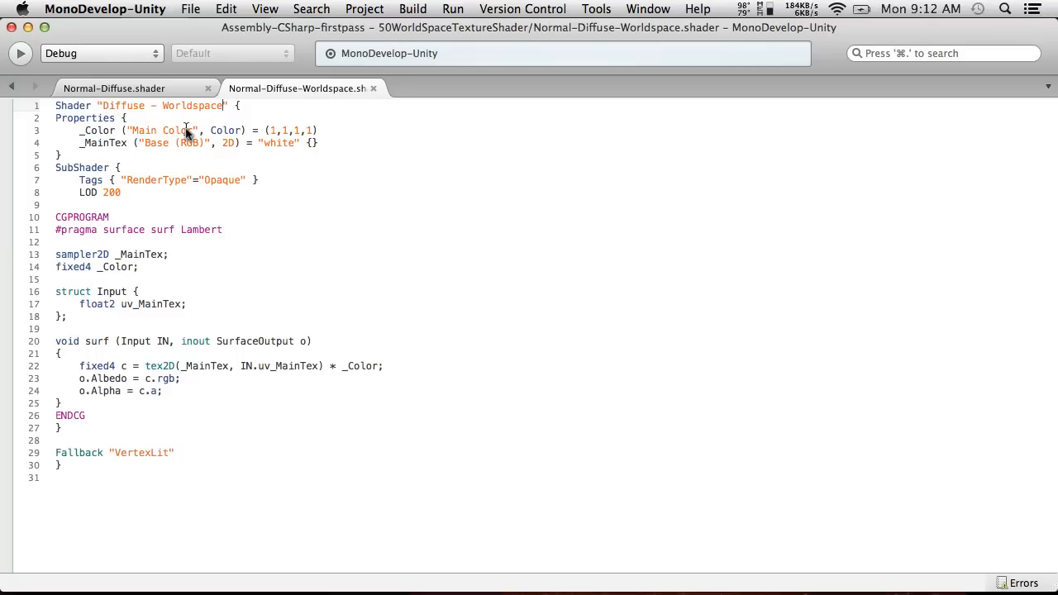
Put the opening brace of the Input struct on its own line and save the shader file.
click(132, 291)
key(BackSpace)
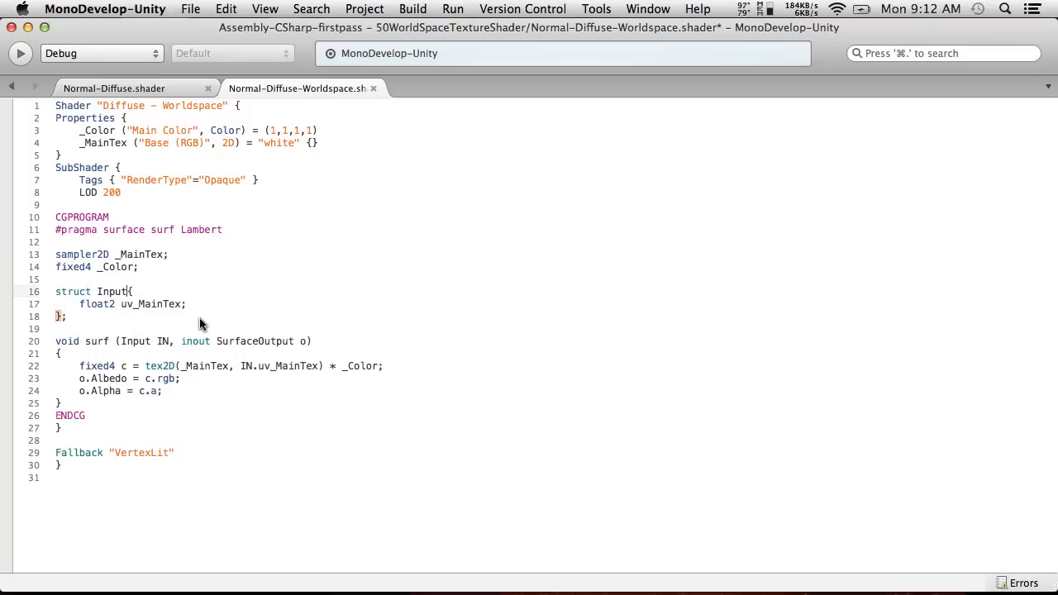
key(Return)
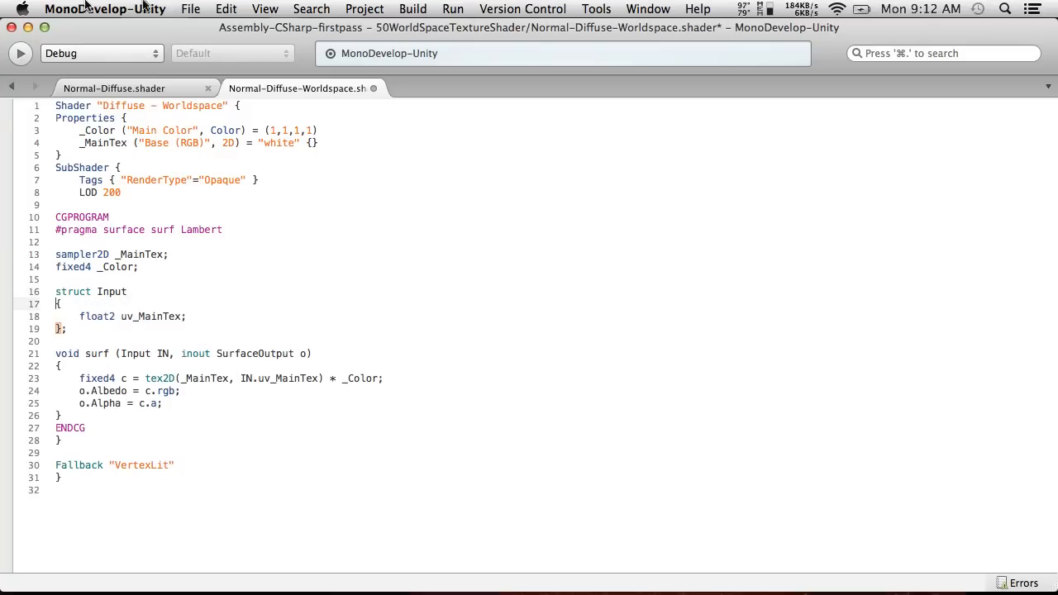
click(215, 10)
mouse_move(190, 9)
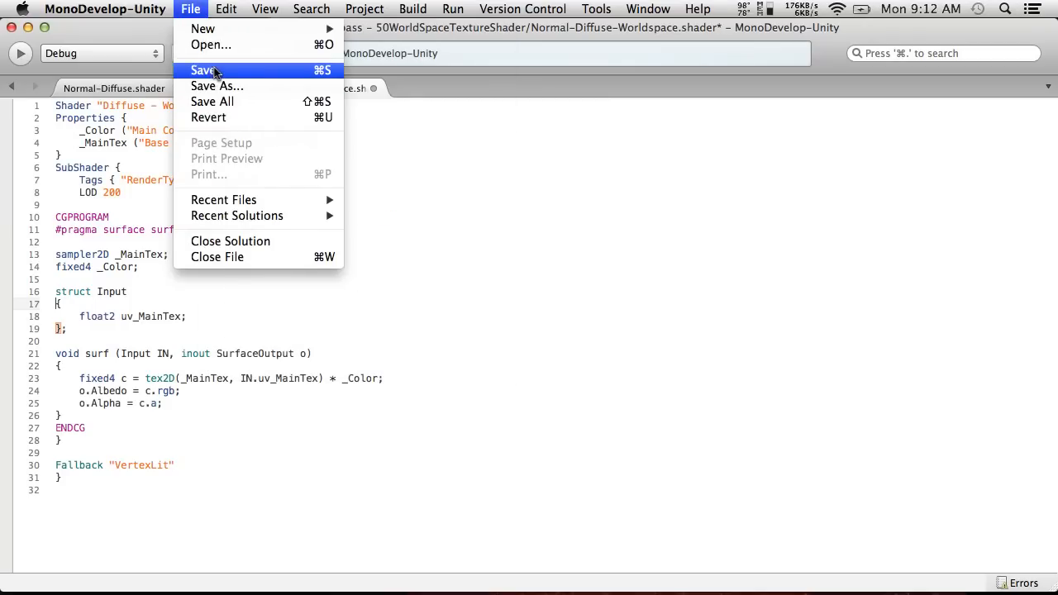
click(213, 71)
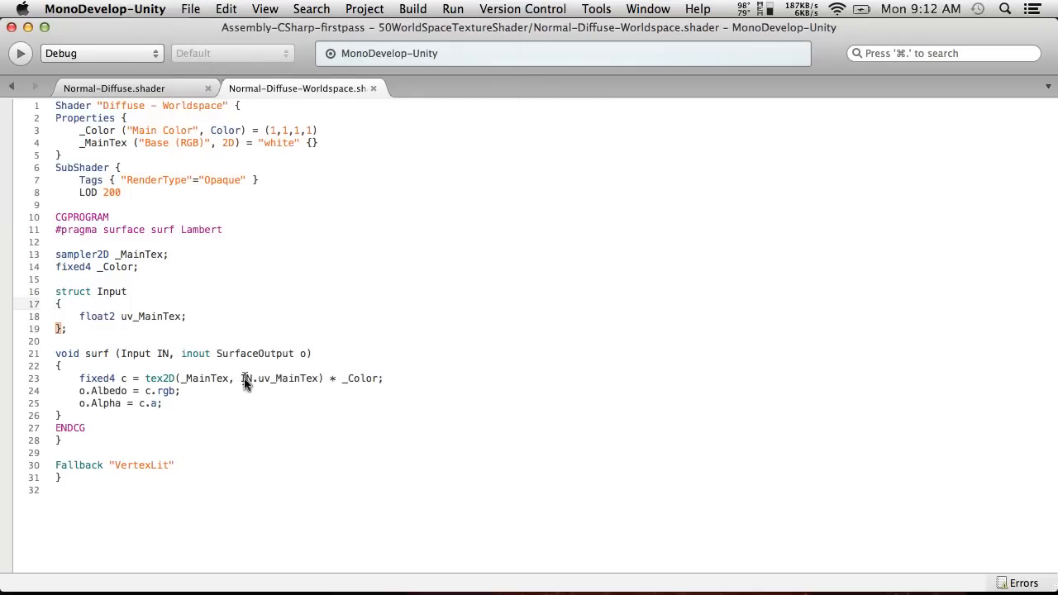
Check the IN.uv_MainTex lookup in surf, and switch to Chrome to view the Radiator Blog post on world space UVs.
drag(242, 379, 321, 376)
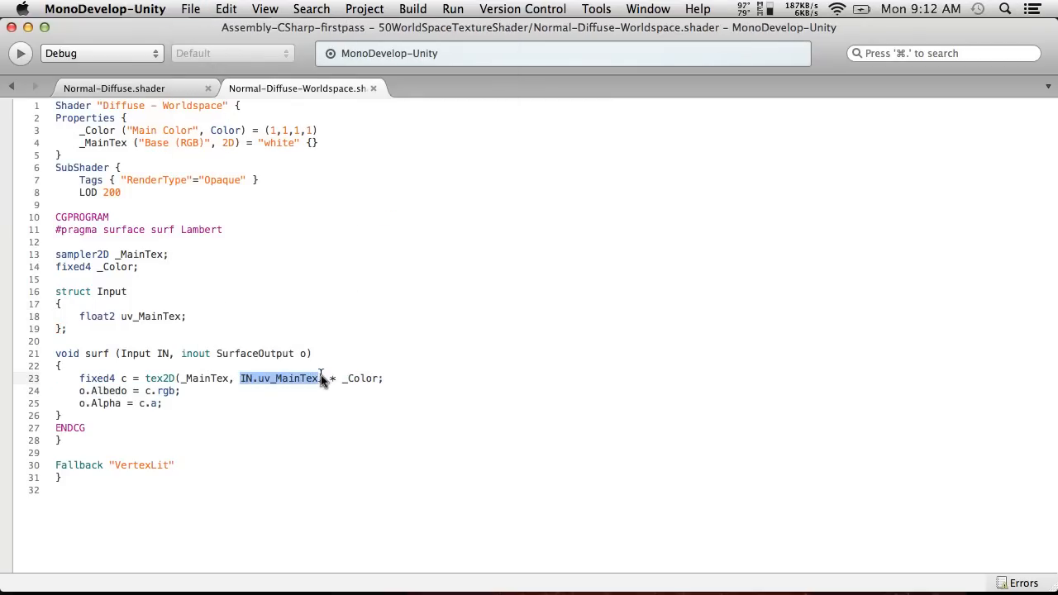
click(231, 390)
key(ctrl+Right)
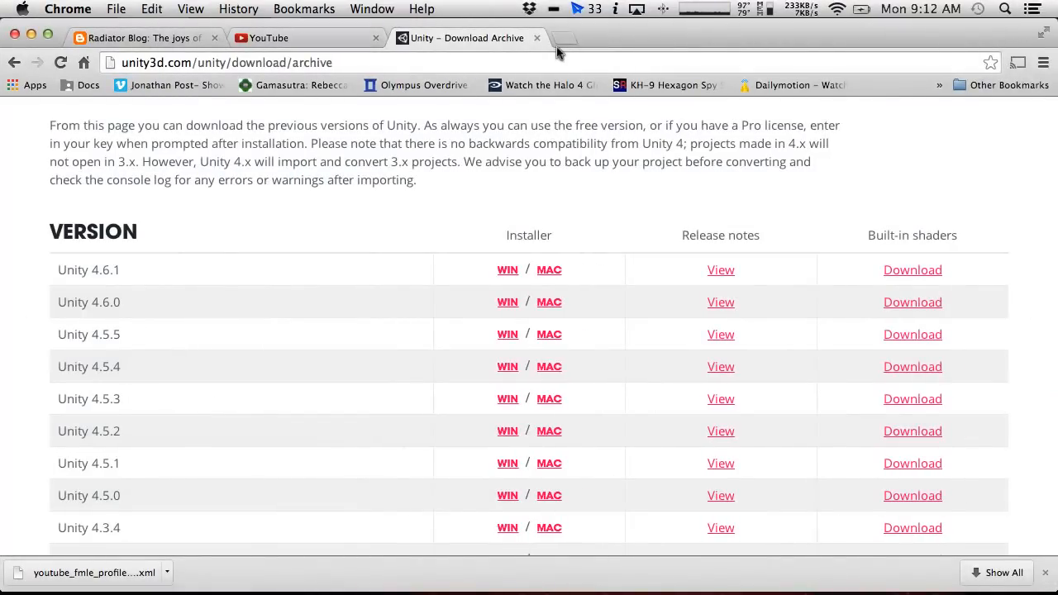
click(113, 43)
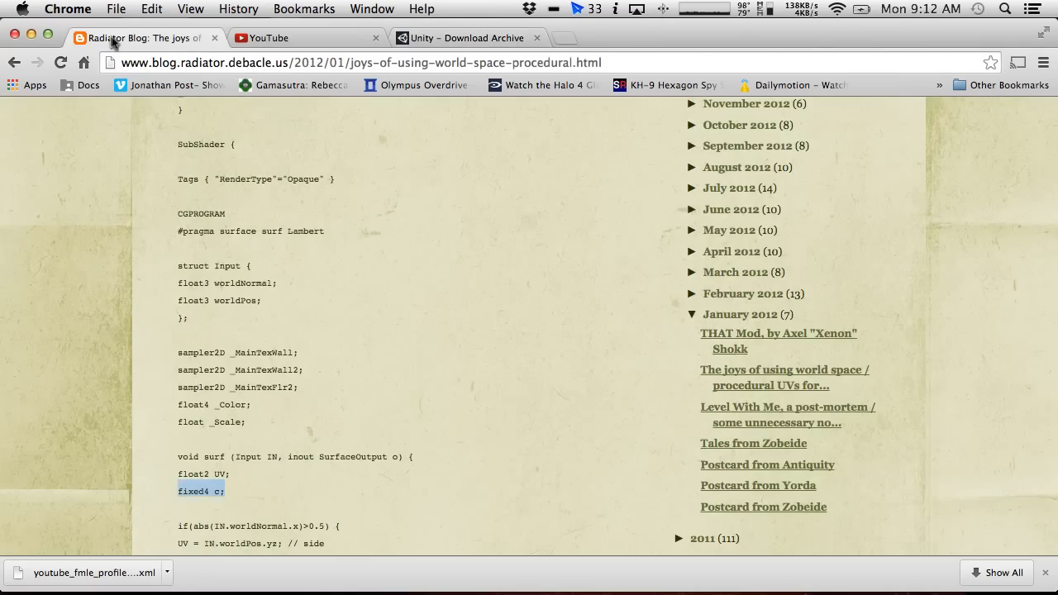
scroll(209, 157, up, 10)
scroll(209, 157, down, 10)
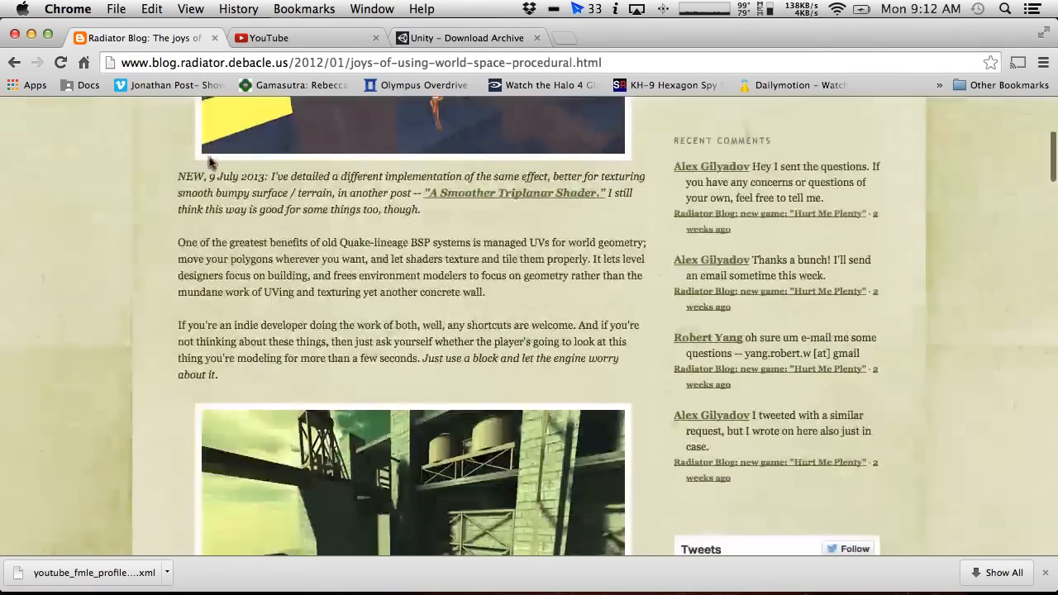
scroll(209, 163, up, 3)
scroll(209, 163, up, 3)
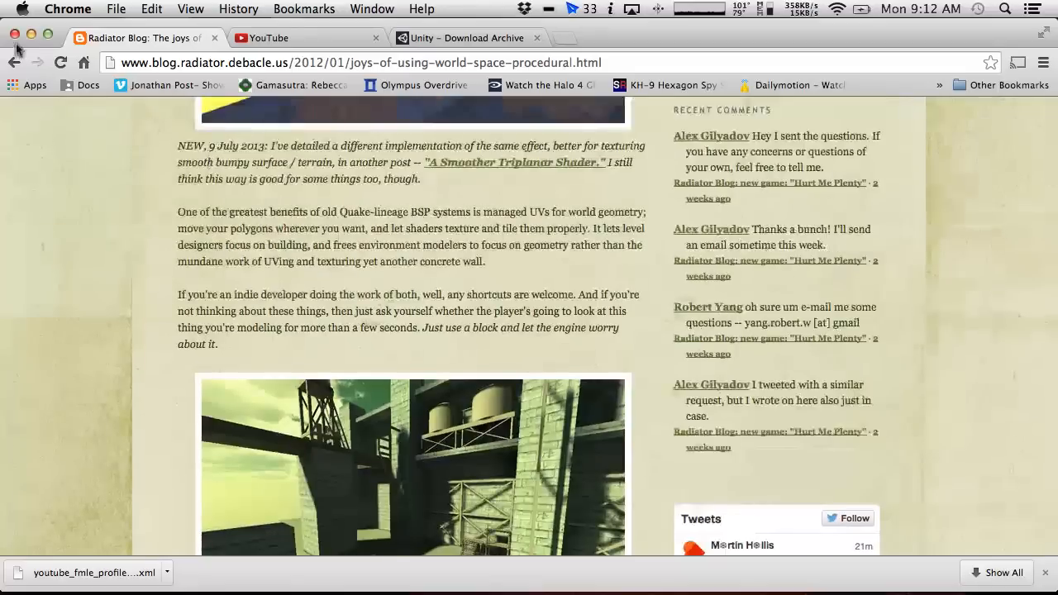
Open the "World Space Three texture blend" forum thread from the search results and examine its WorldNormalVector expression.
click(14, 62)
scroll(131, 122, up, 3)
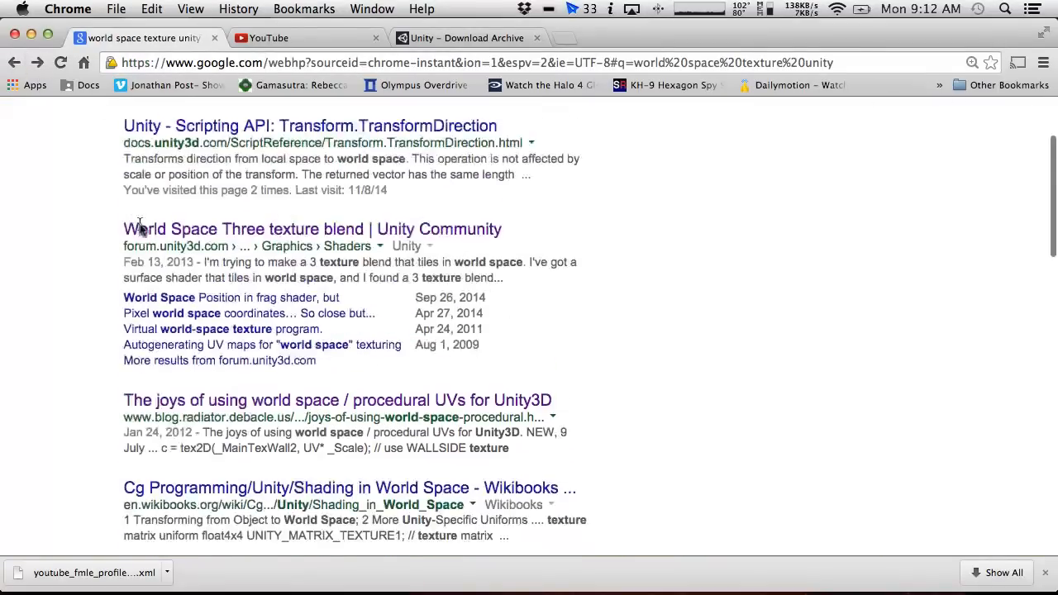
click(213, 299)
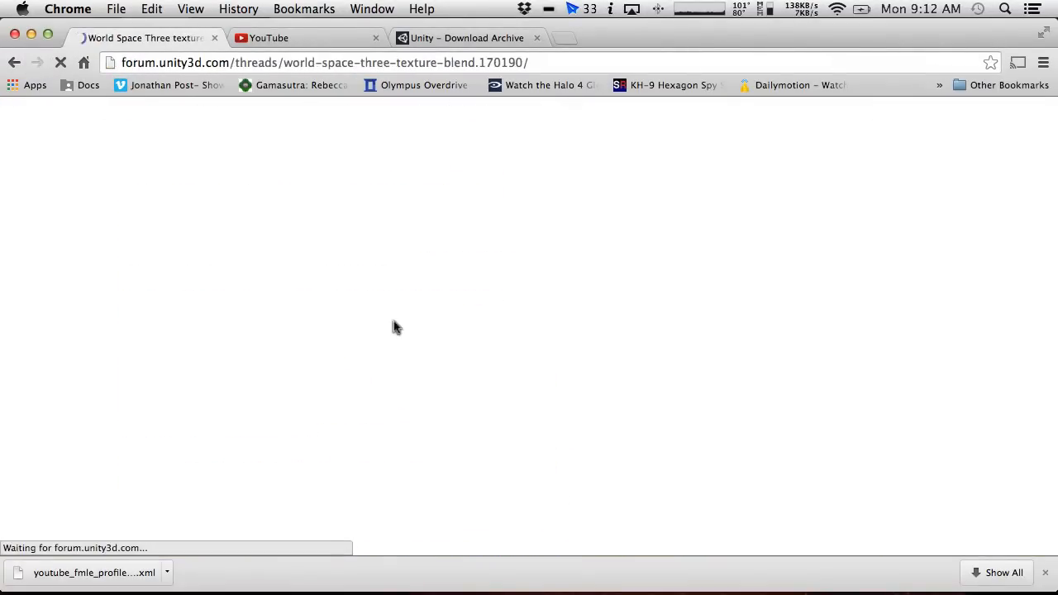
scroll(403, 331, down, 5)
scroll(403, 338, down, 1)
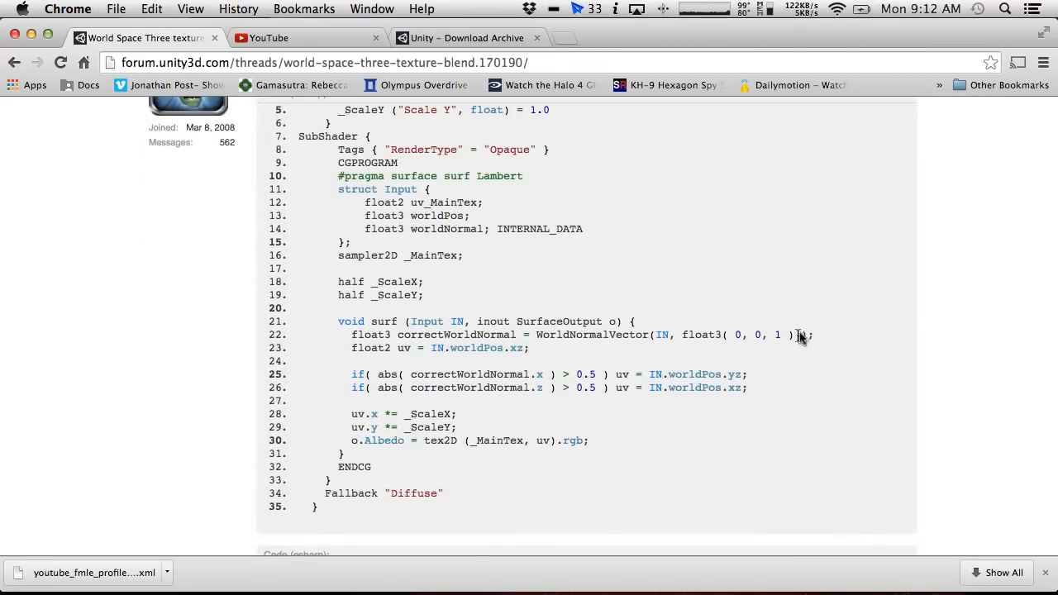
drag(810, 333, 536, 336)
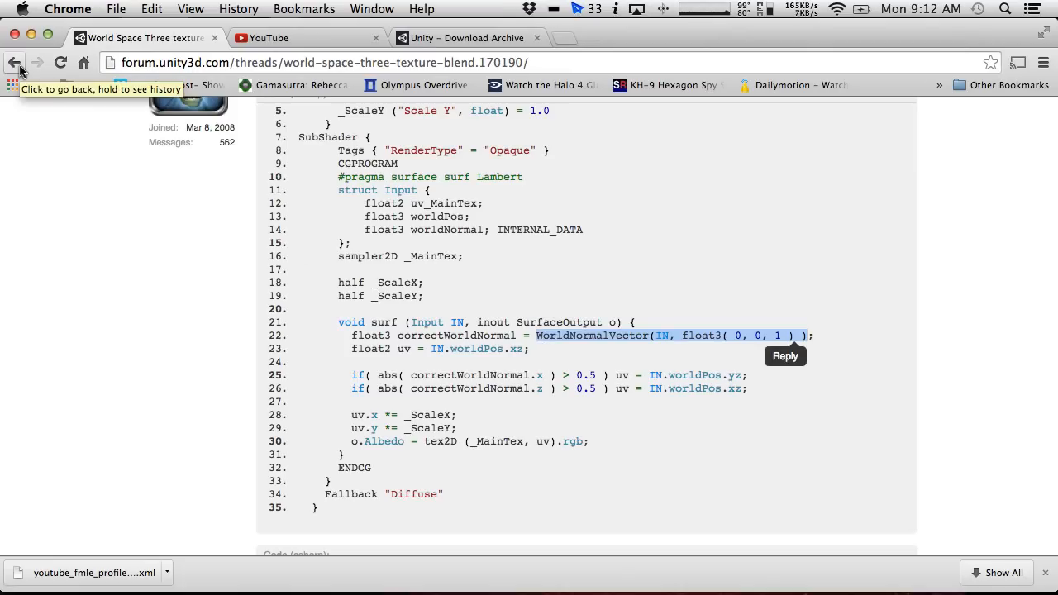
Reopen the blog post on world space procedural UVs from the search results and examine its shader's texture and _Scale properties.
click(15, 64)
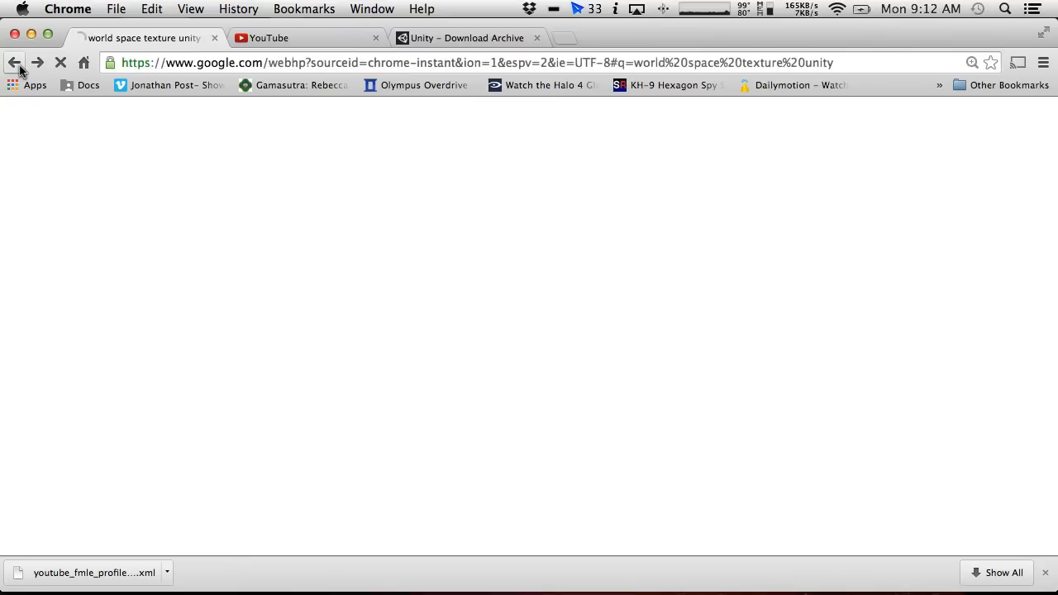
scroll(273, 393, down, 4)
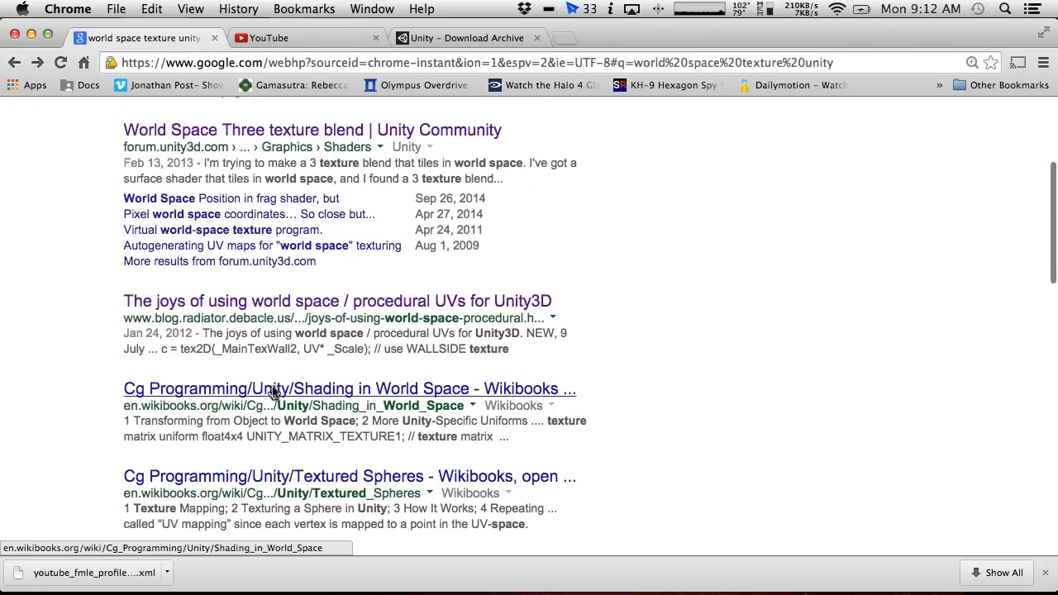
click(248, 300)
scroll(314, 387, down, 20)
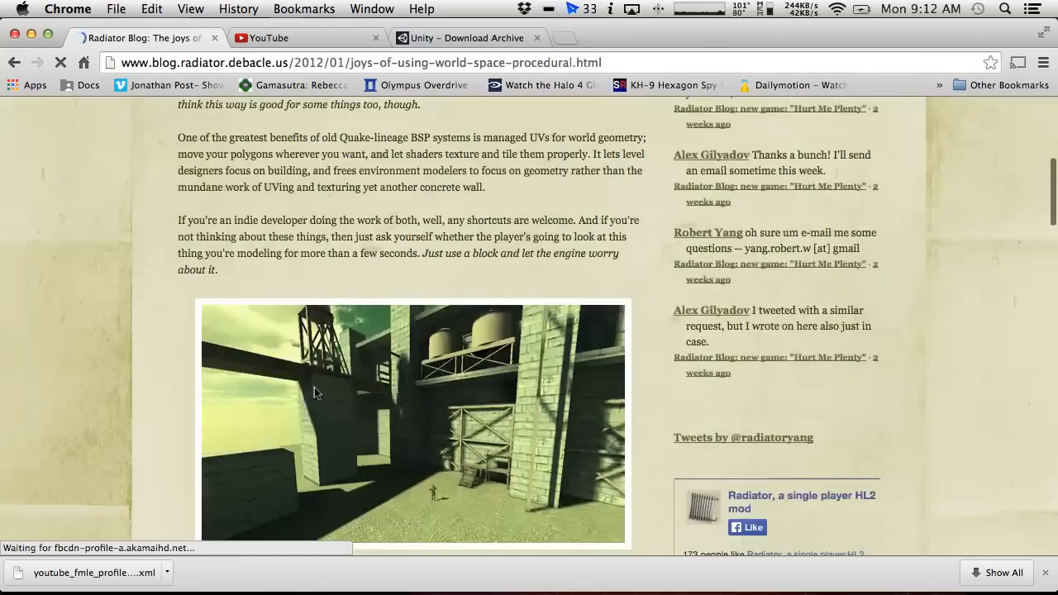
scroll(314, 387, up, 3)
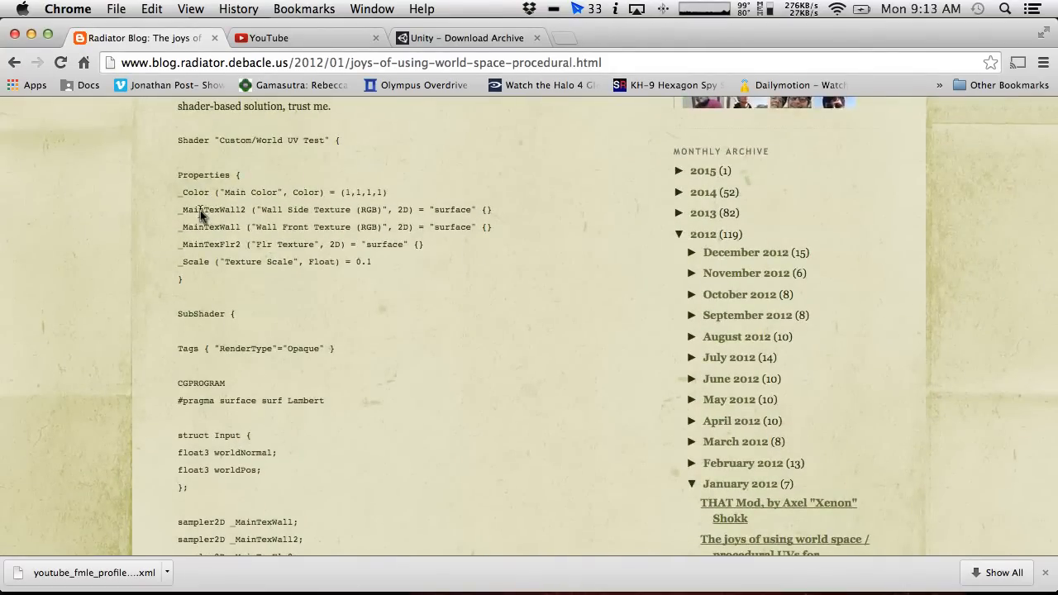
drag(180, 212, 497, 247)
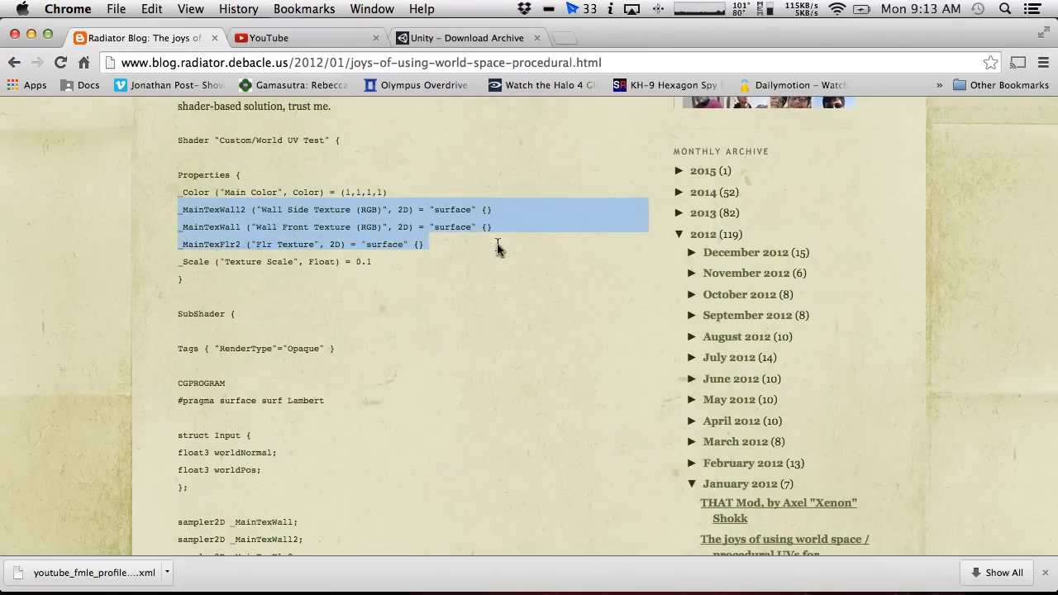
click(176, 265)
mouse_move(176, 264)
mouse_down()
mouse_move(433, 241)
mouse_move(396, 265)
mouse_move(168, 257)
mouse_move(176, 262)
mouse_up()
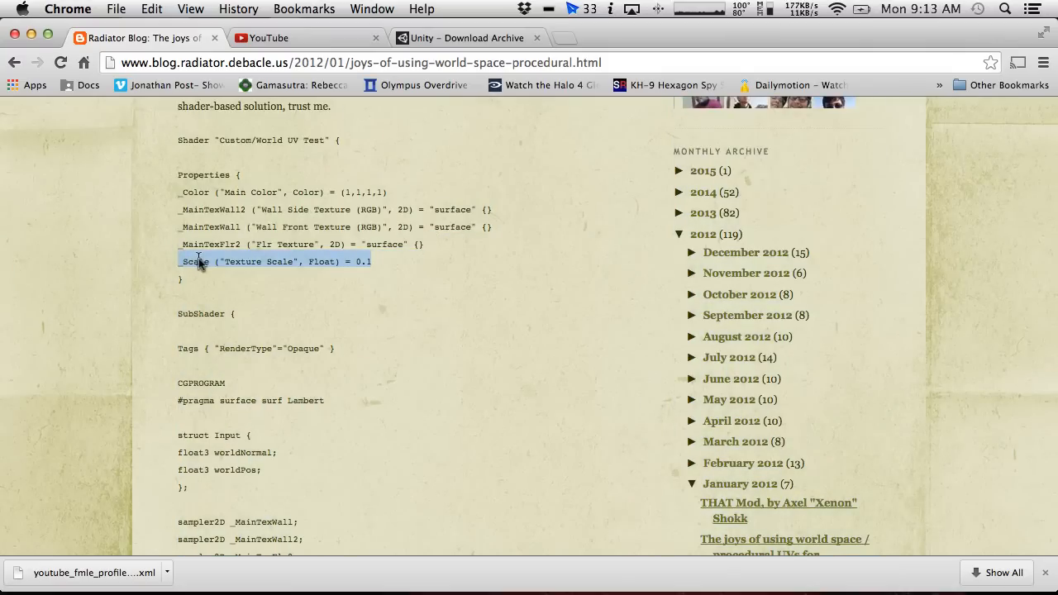
drag(175, 207, 389, 223)
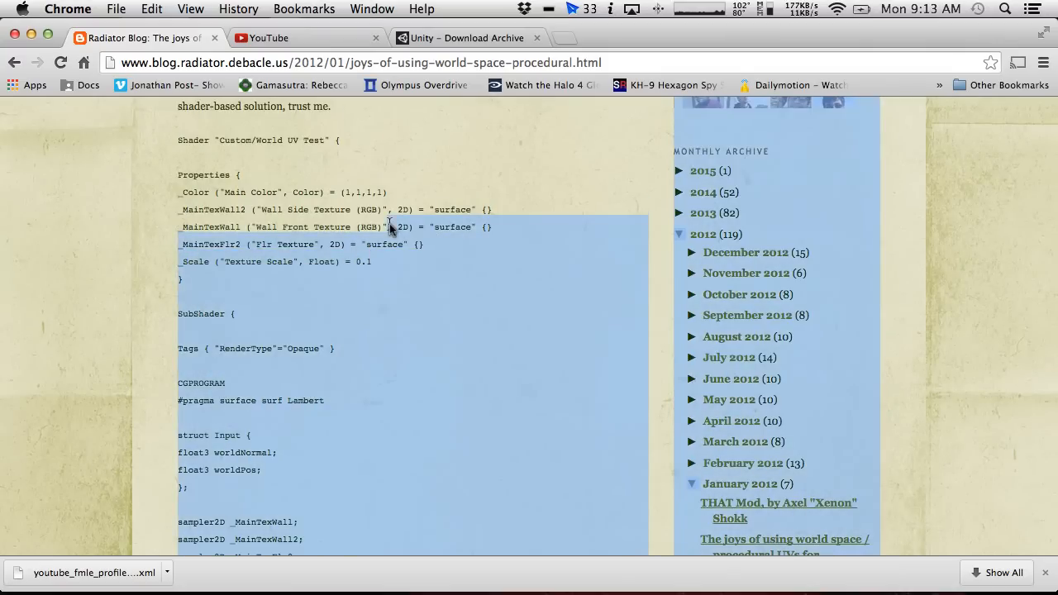
click(396, 227)
Copy the body of the blog shader's surf function, from "float2 UV;" through the o.Albedo line.
scroll(396, 277, down, 10)
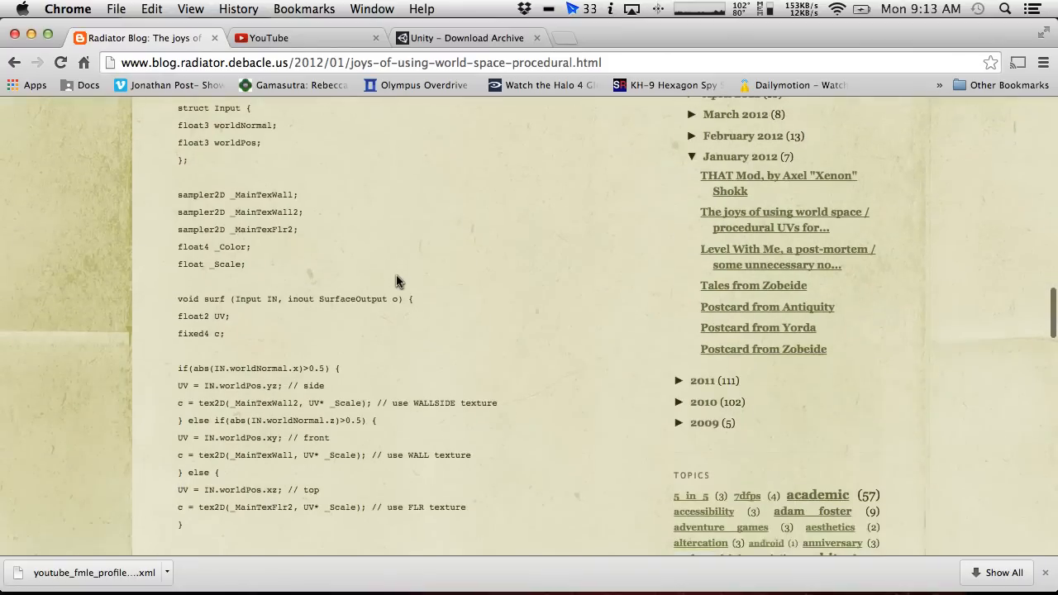
scroll(396, 277, up, 1)
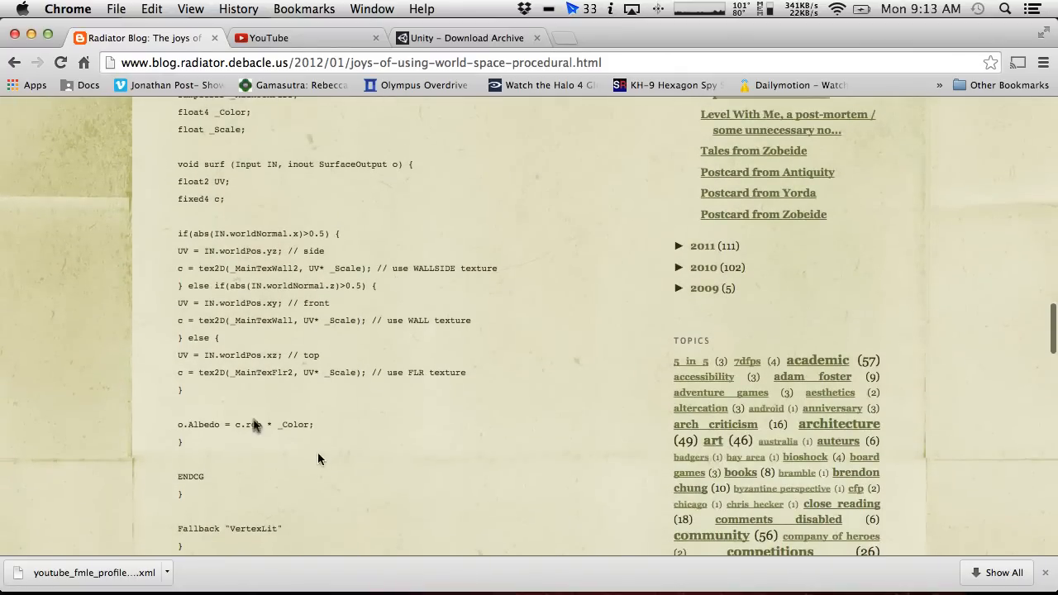
drag(313, 424, 179, 183)
key(super+c)
scroll(180, 183, up, 3)
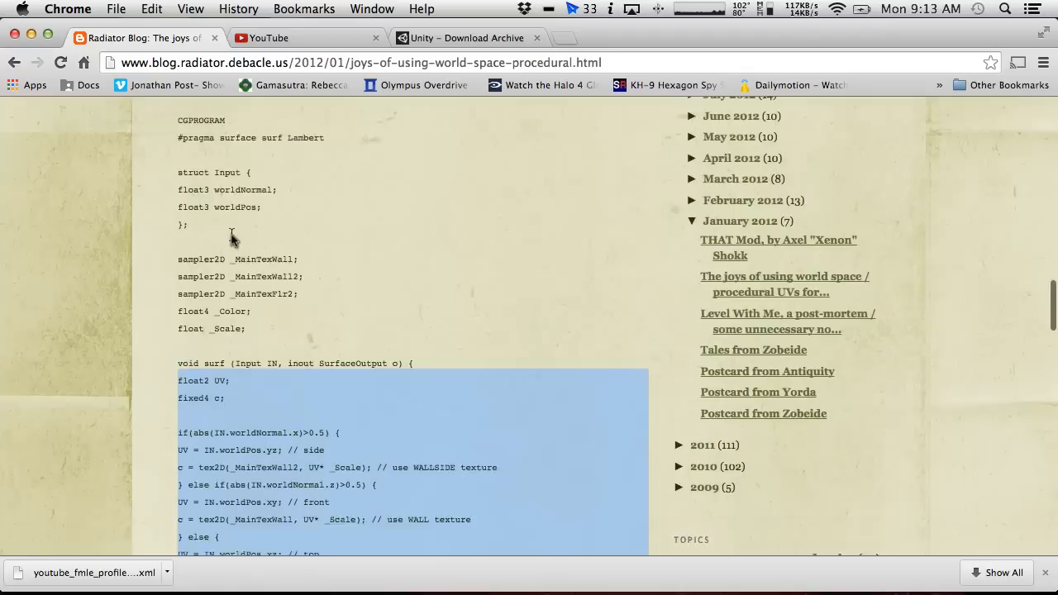
Switch to MonoDevelop, paste the copied code over the surf body in Normal-Diffuse-Worldspace.shader, and indent its declarations and if/else lines.
key(ctrl+Left)
drag(26, 403, 25, 369)
key(super+v)
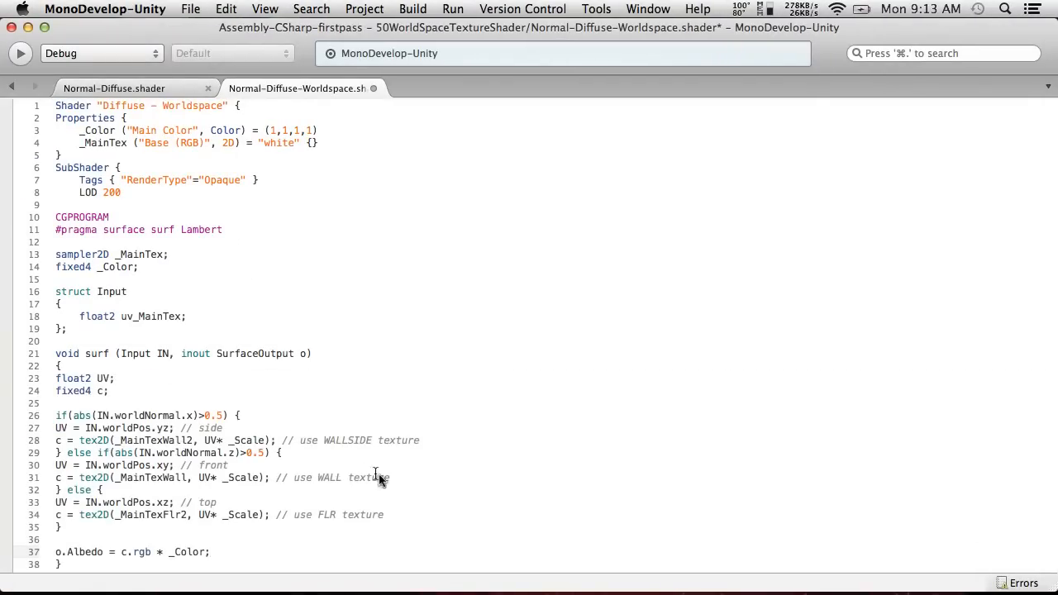
drag(400, 505, 43, 379)
key(Left)
key(Tab)
click(182, 406)
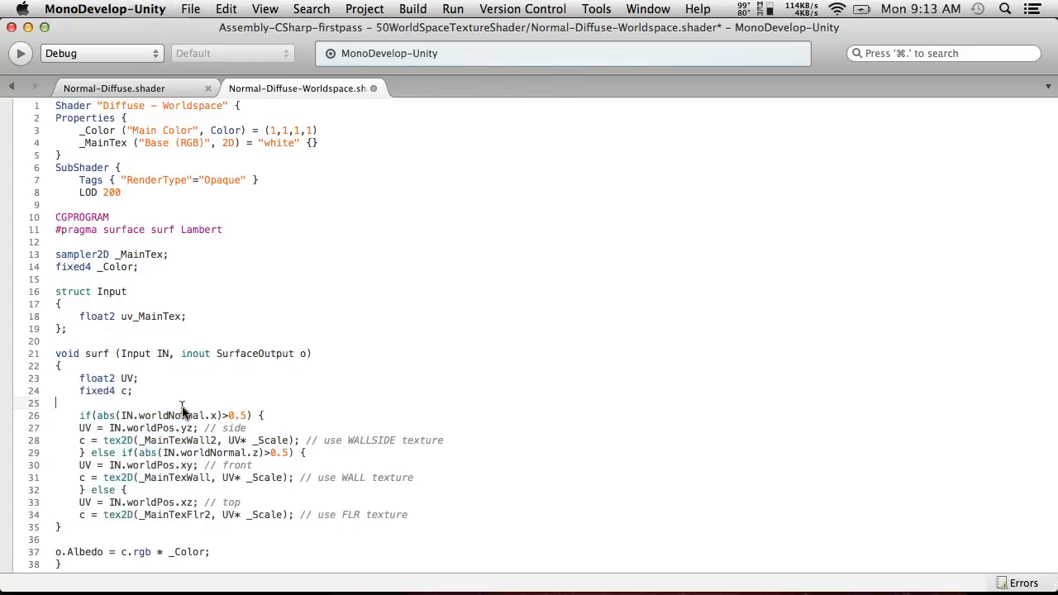
Reformat the worldNormal.x if block with its opening brace on its own line and its two statements indented.
click(257, 415)
key(BackSpace)
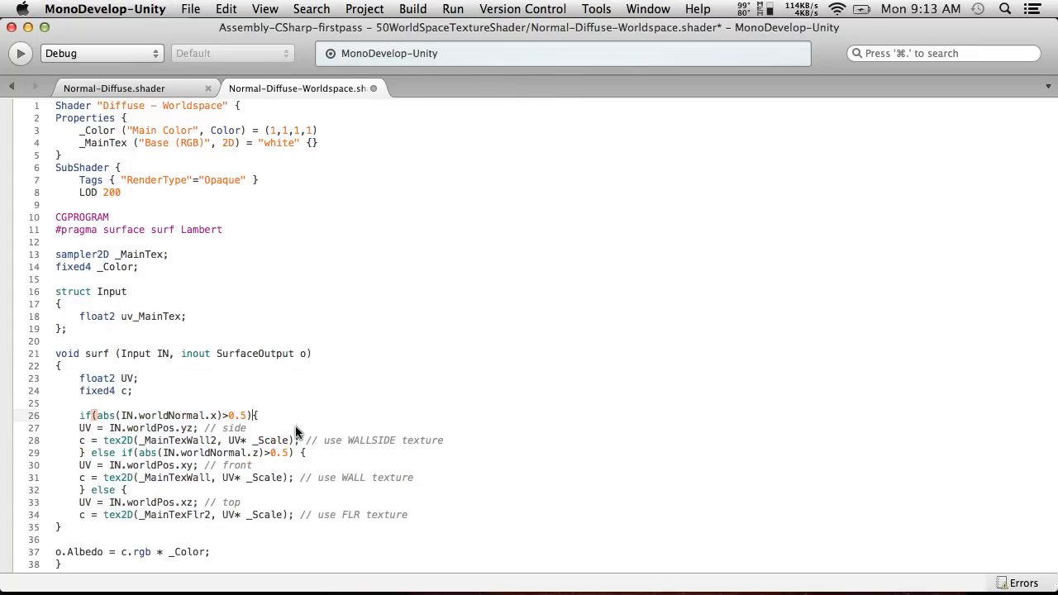
key(Return)
click(79, 440)
key(Tab)
click(81, 452)
key(Tab)
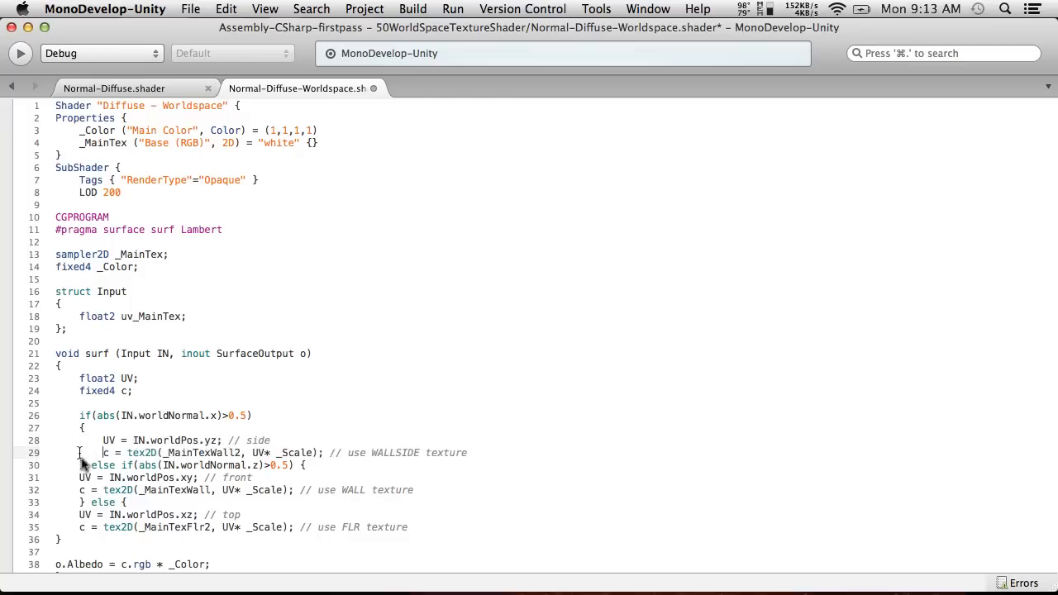
Reformat the worldNormal.z branch with else if and its opening brace on separate lines and both statements indented.
click(302, 464)
key(BackSpace)
key(Return)
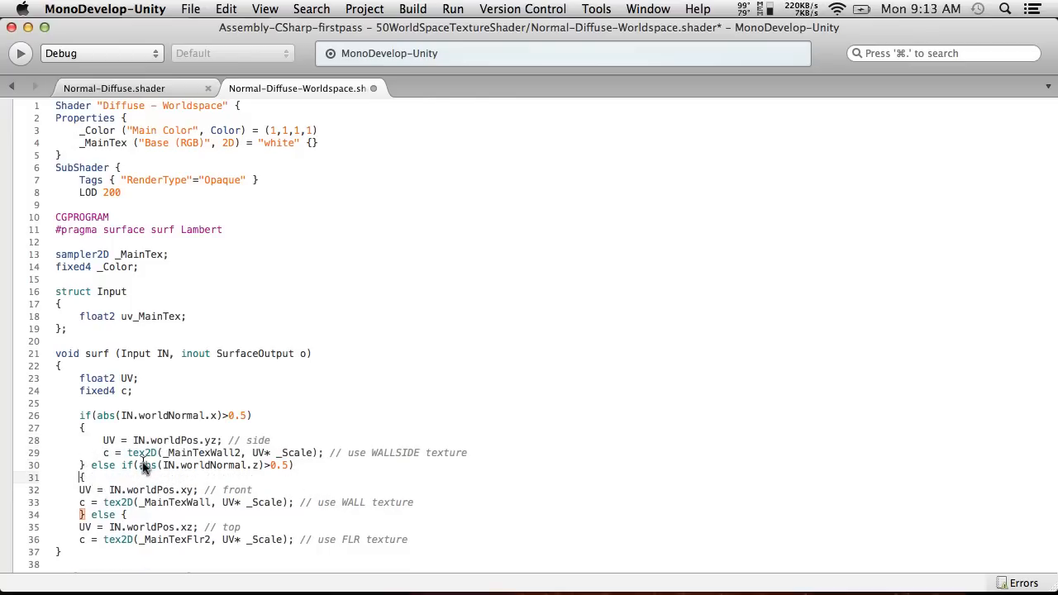
click(92, 465)
key(BackSpace)
key(Return)
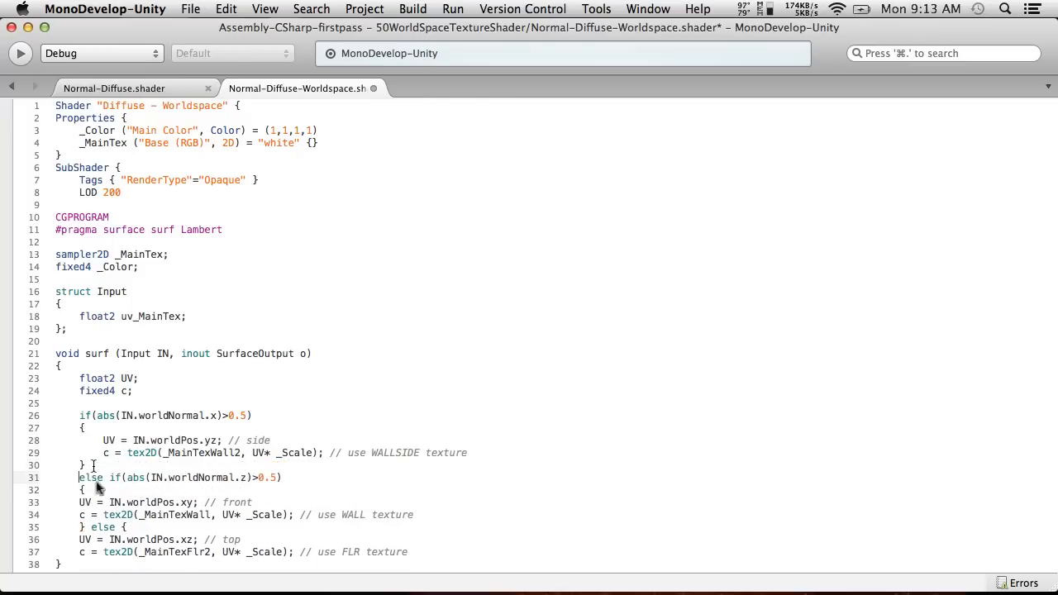
click(81, 502)
key(Tab)
click(78, 515)
key(Tab)
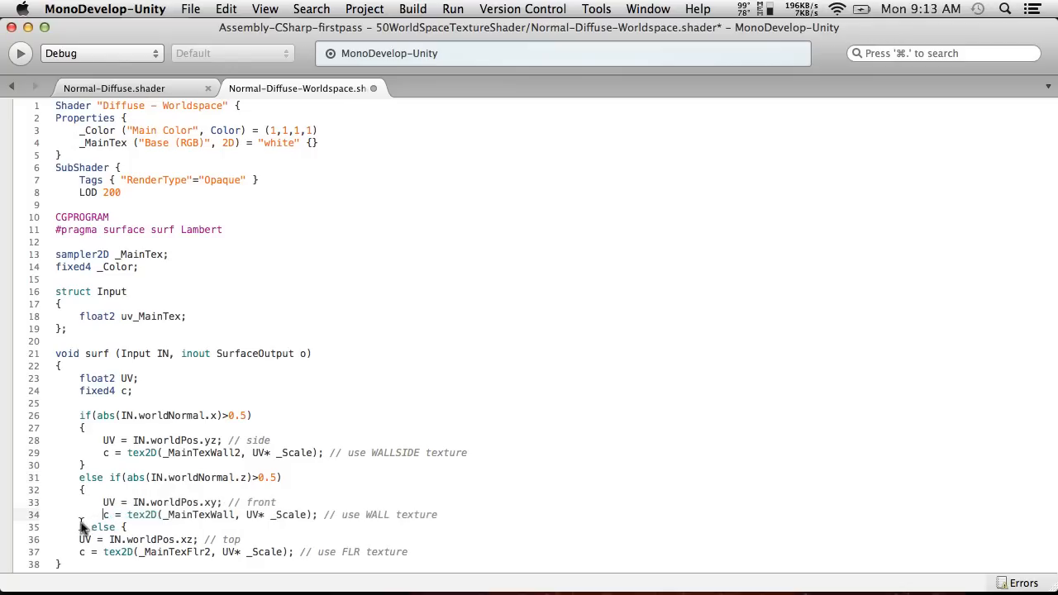
Reformat the final else branch with else and its opening brace on separate lines and both statements indented.
click(91, 527)
key(BackSpace)
key(Return)
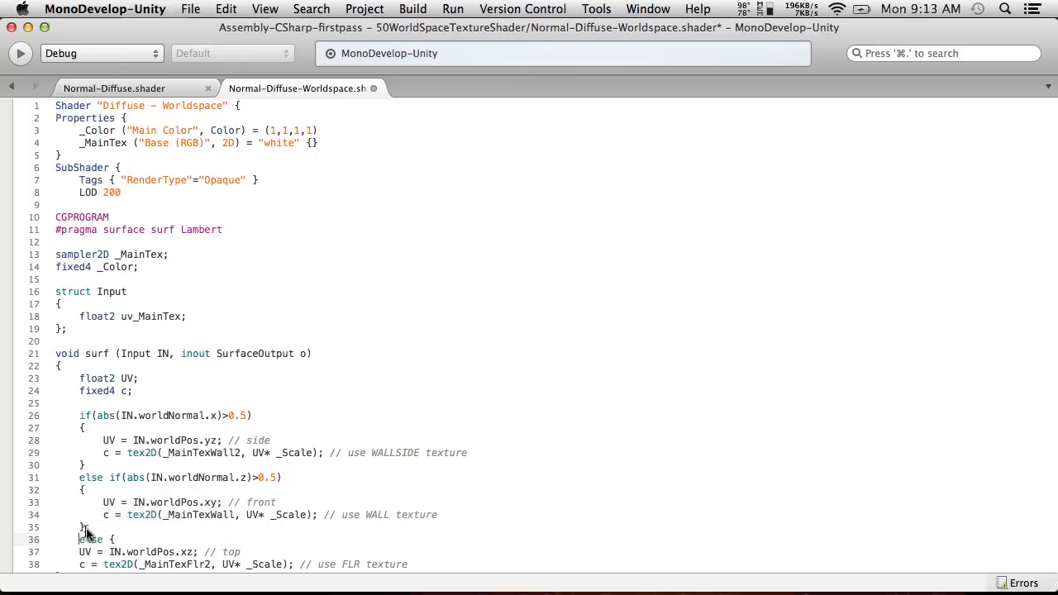
click(106, 541)
key(Return)
scroll(149, 538, down, 3)
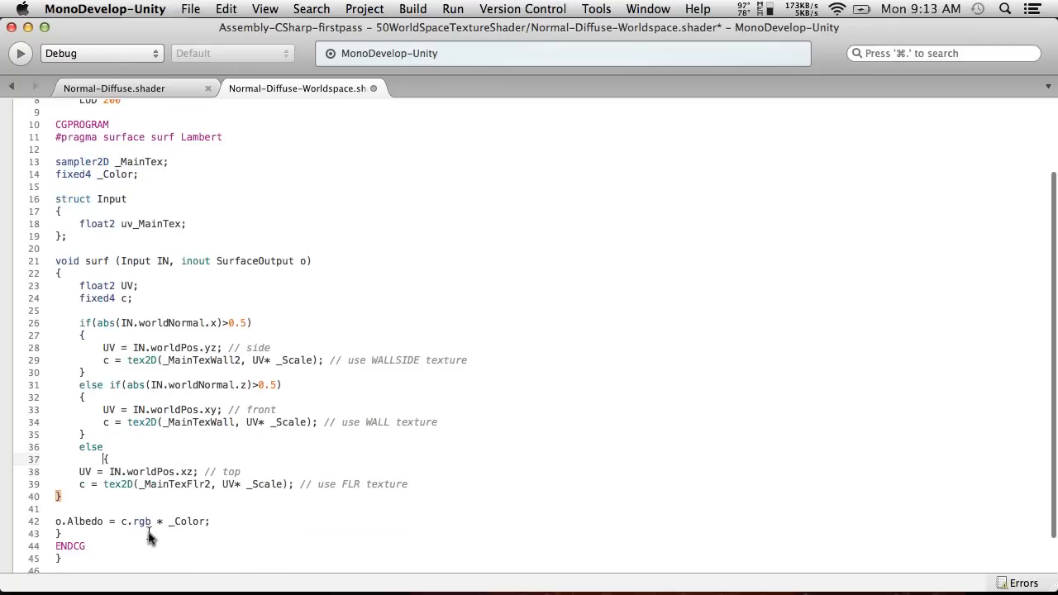
click(78, 471)
key(Tab)
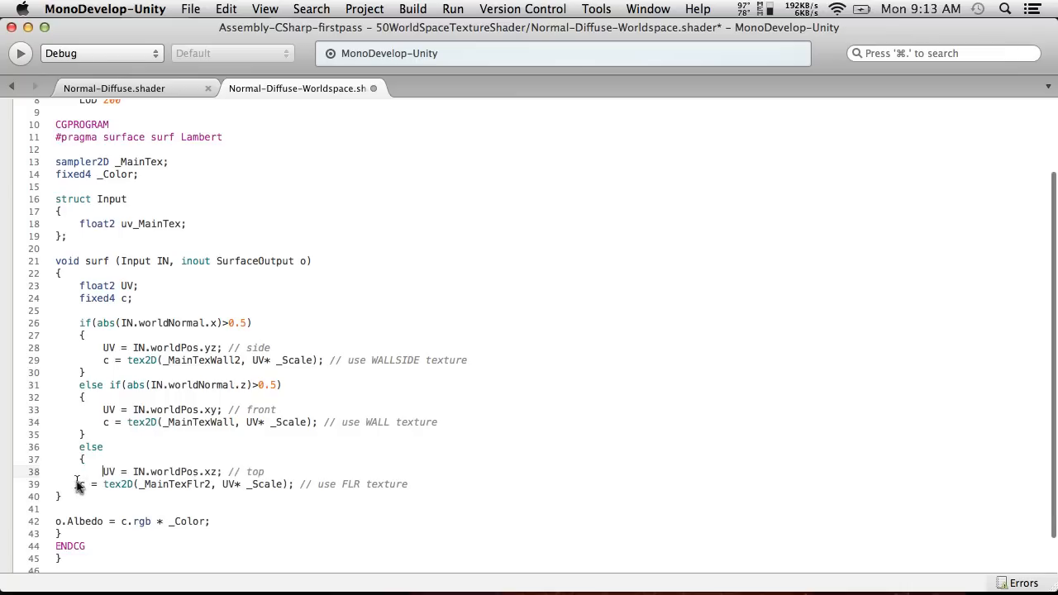
click(79, 485)
key(Tab)
click(431, 486)
key(Return)
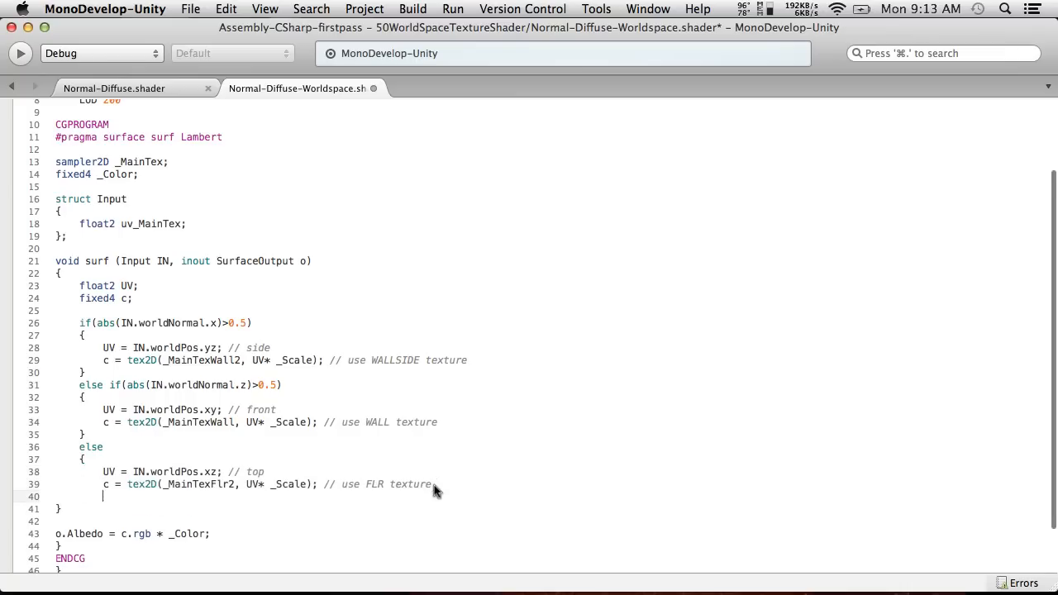
text(})
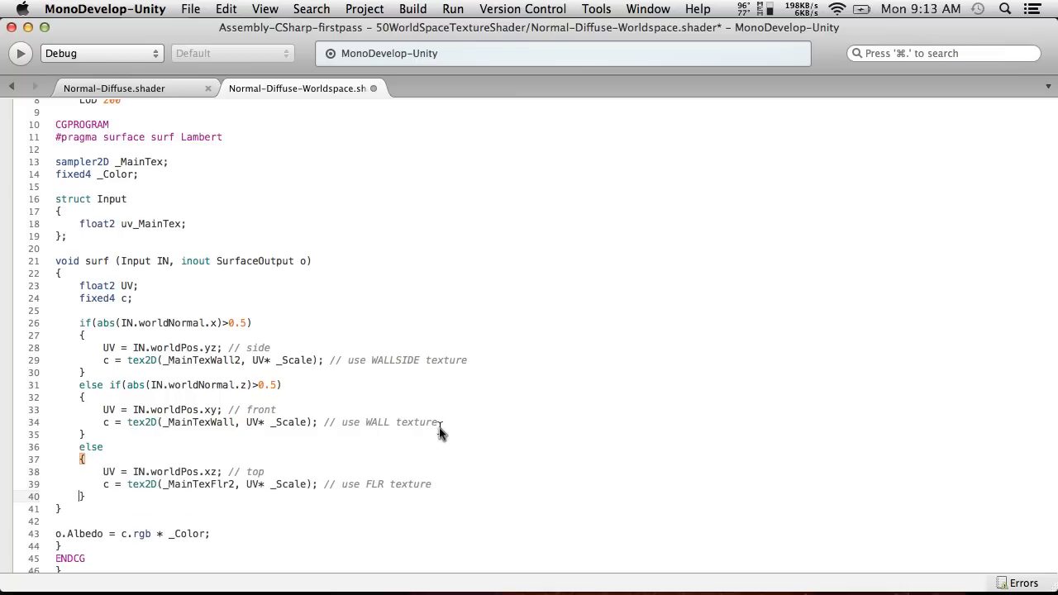
key(super+z)
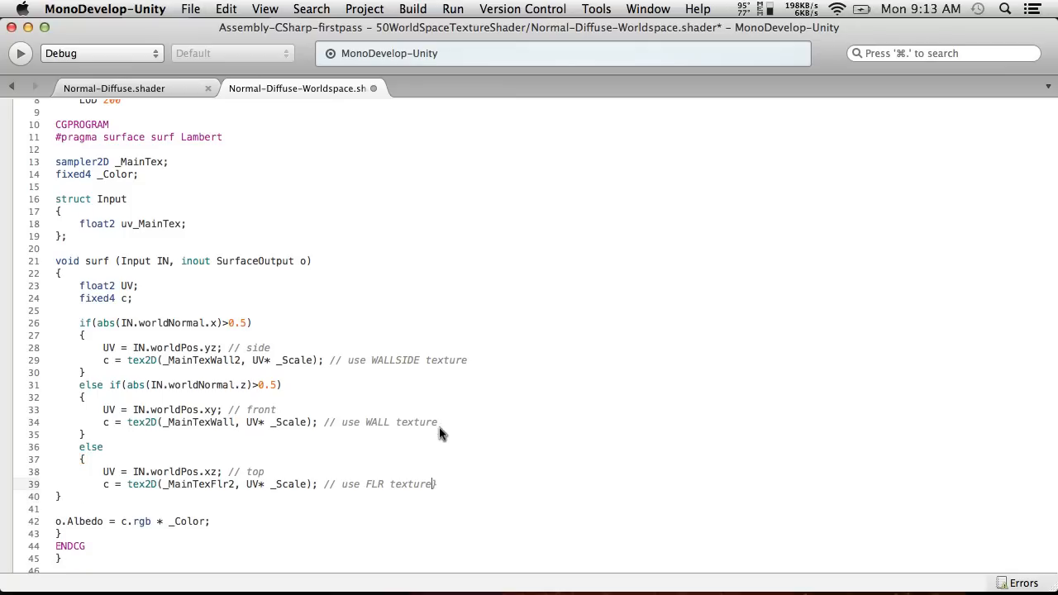
Indent the final else branch's closing brace and the o.Albedo line, and save the shader file.
key(Down)
key(Down)
key(Left)
key(Tab)
scroll(439, 413, down, 3)
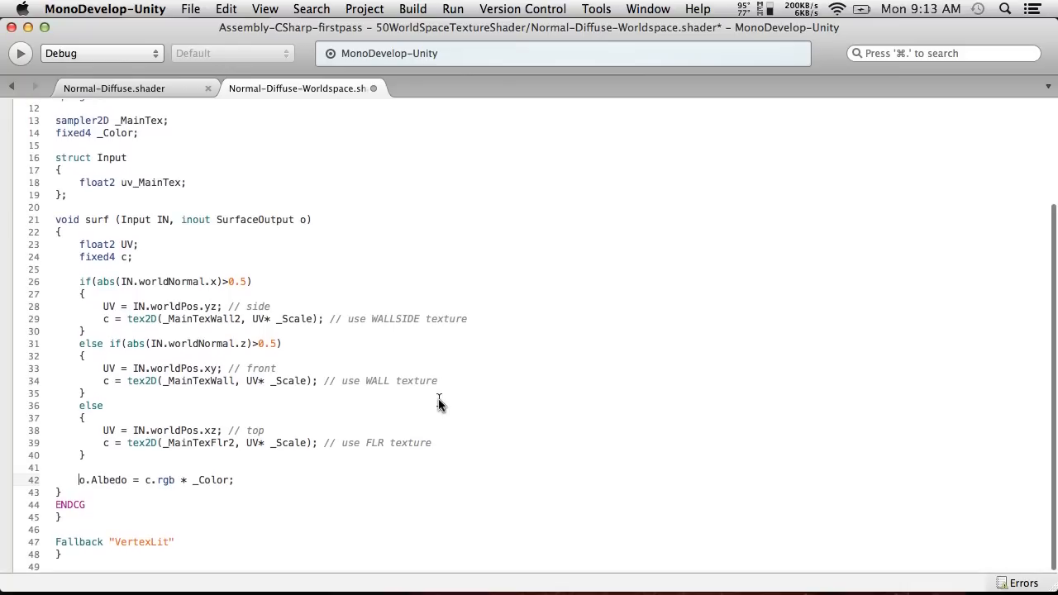
click(190, 9)
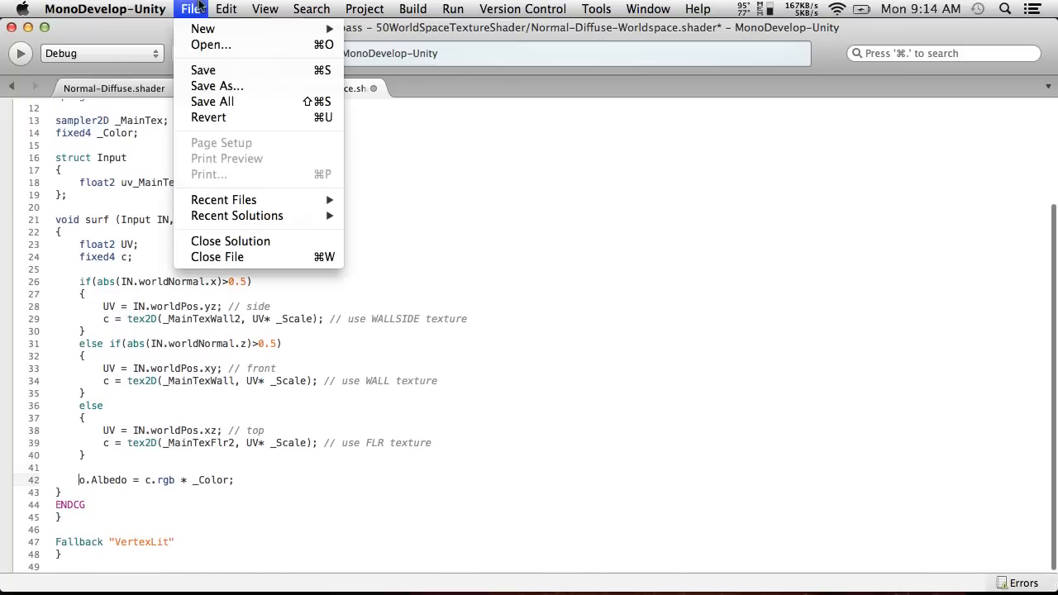
click(203, 70)
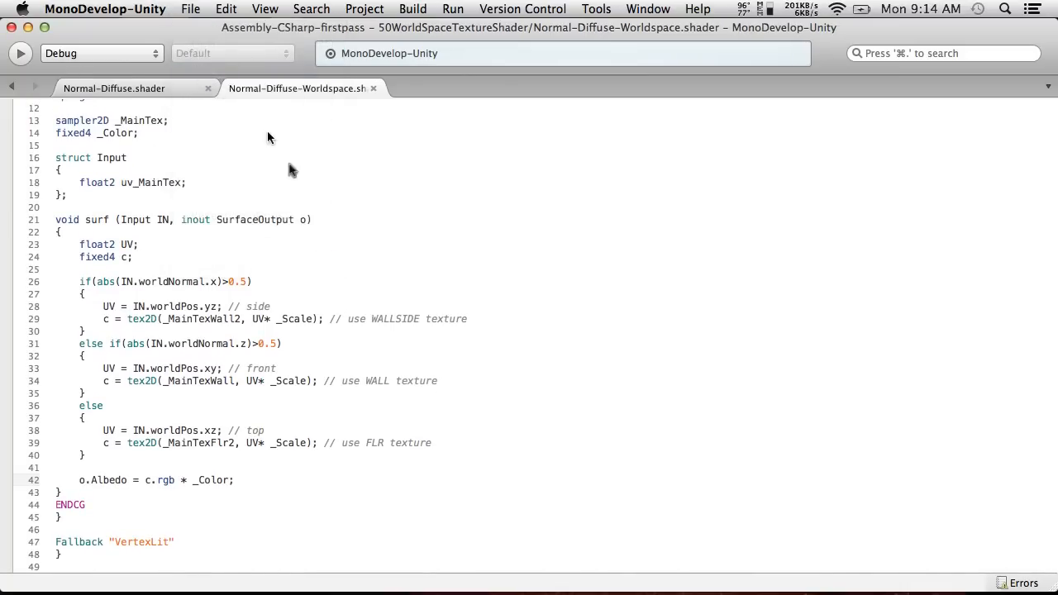
Replace _MainTexWall2, _MainTexWall and _MainTexFlr2 with _MainTex in the three tex2D calls of surf.
scroll(314, 223, up, 3)
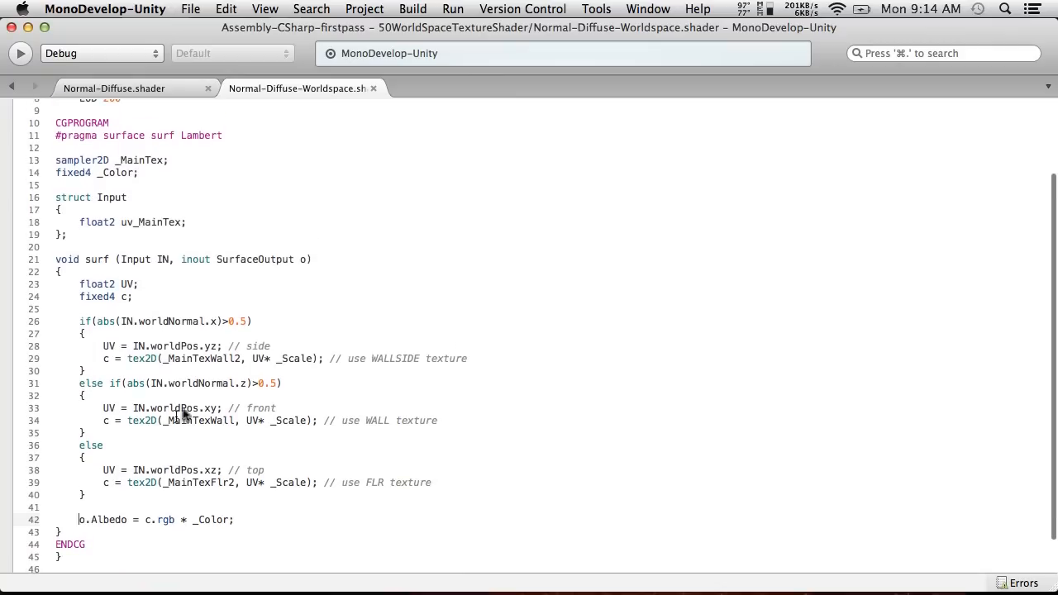
scroll(186, 374, up, 5)
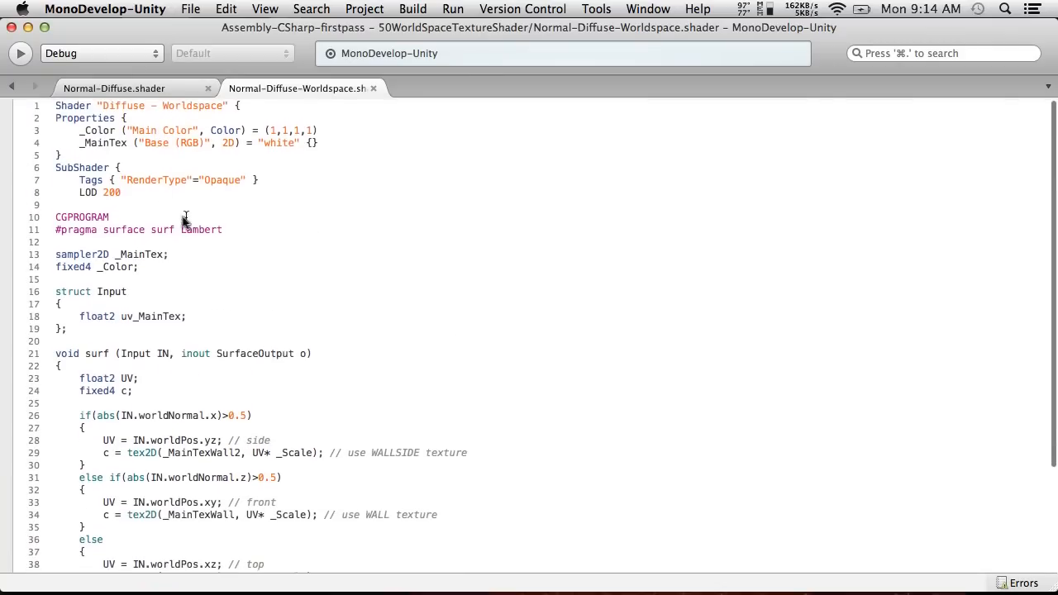
double_click(107, 143)
key(super+c)
scroll(309, 295, down, 5)
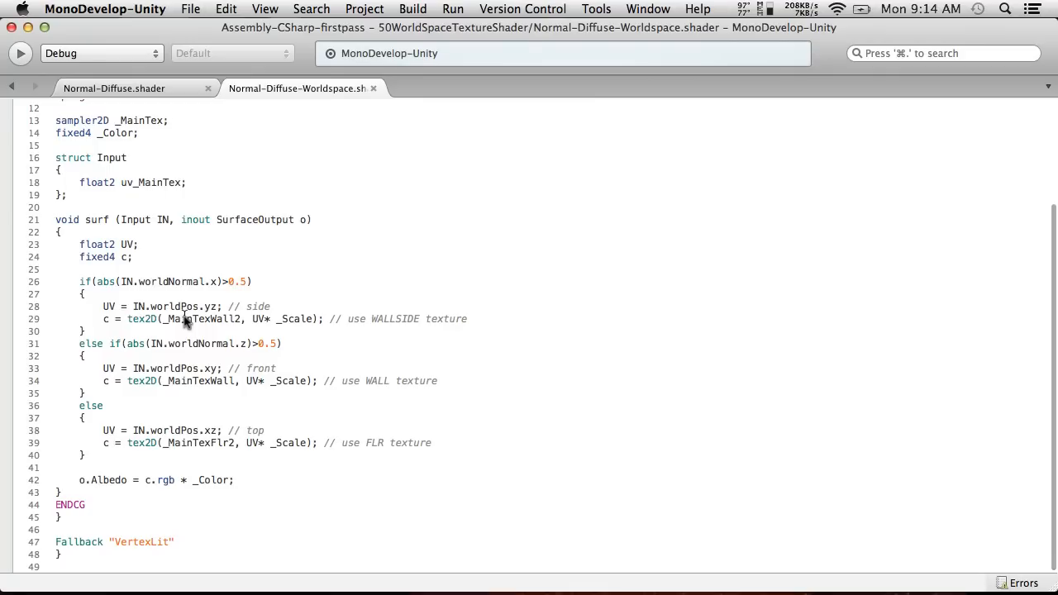
double_click(185, 319)
key(super+v)
double_click(186, 381)
key(super+v)
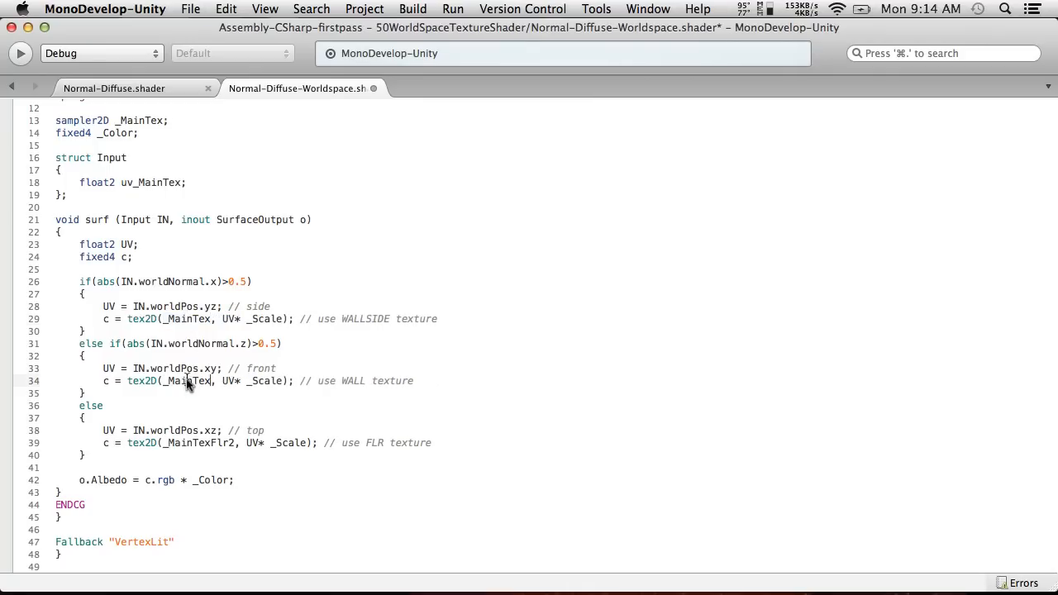
double_click(189, 443)
key(super+v)
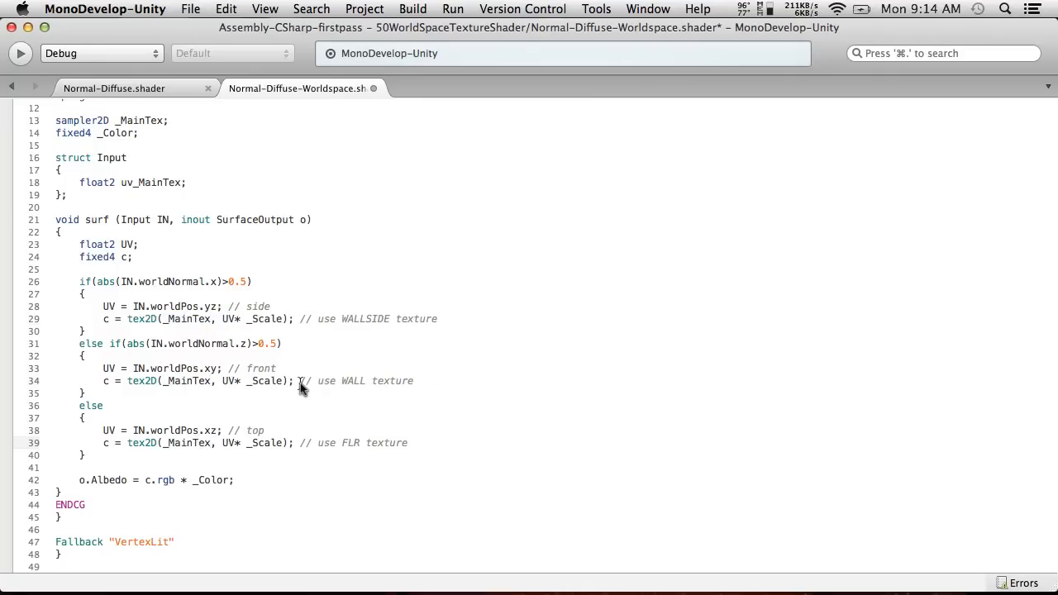
Check the _Scale usage in surf, and copy the _Scale ("Texture Scale", Float) = 0.1 property from the blog post in Chrome.
scroll(277, 370, up, 4)
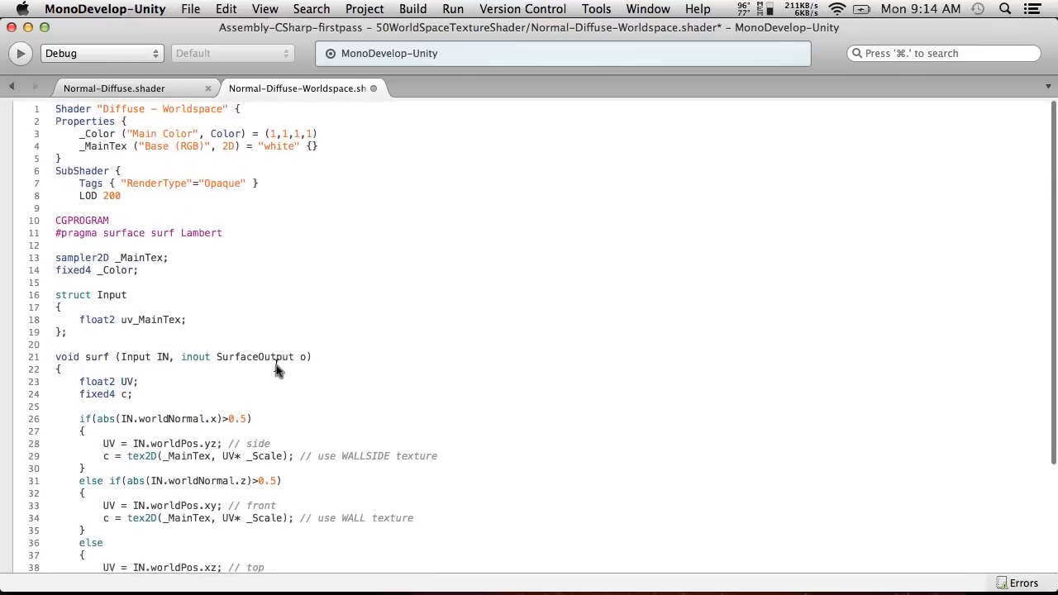
scroll(277, 370, down, 4)
double_click(266, 376)
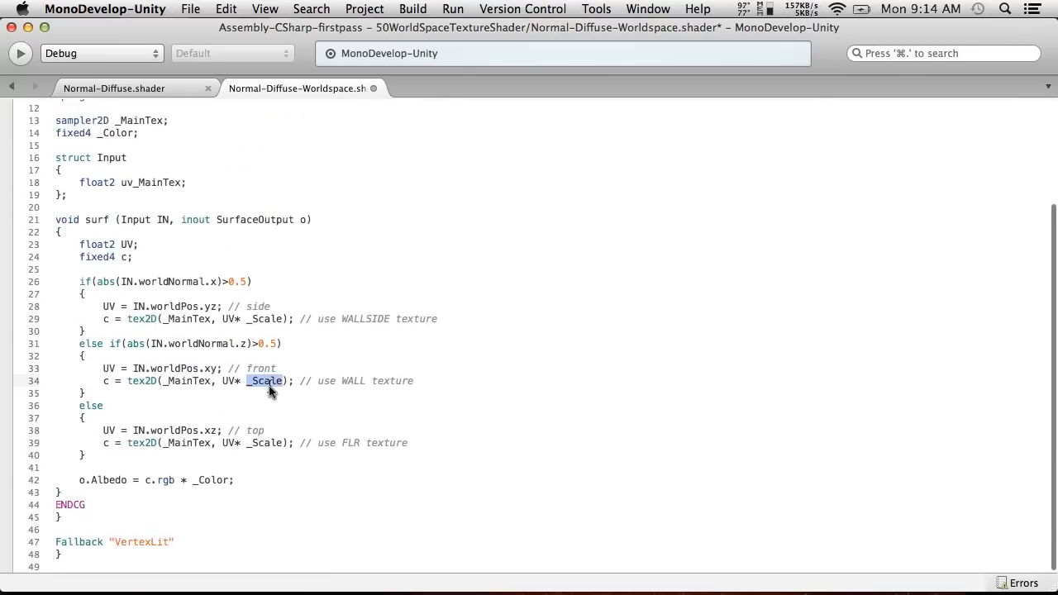
scroll(273, 377, up, 4)
key(super+Tab)
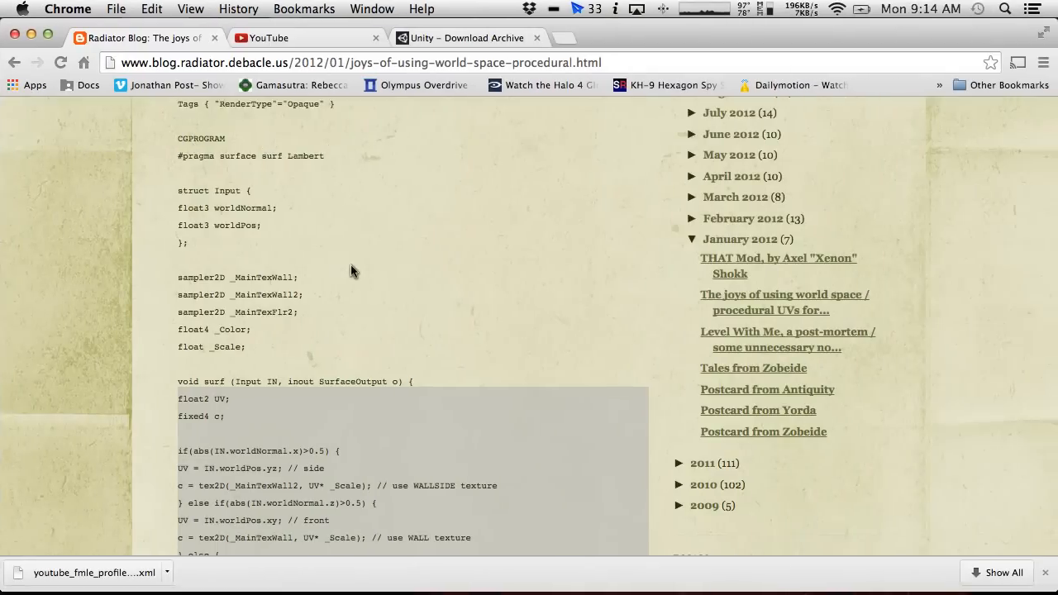
scroll(350, 266, up, 6)
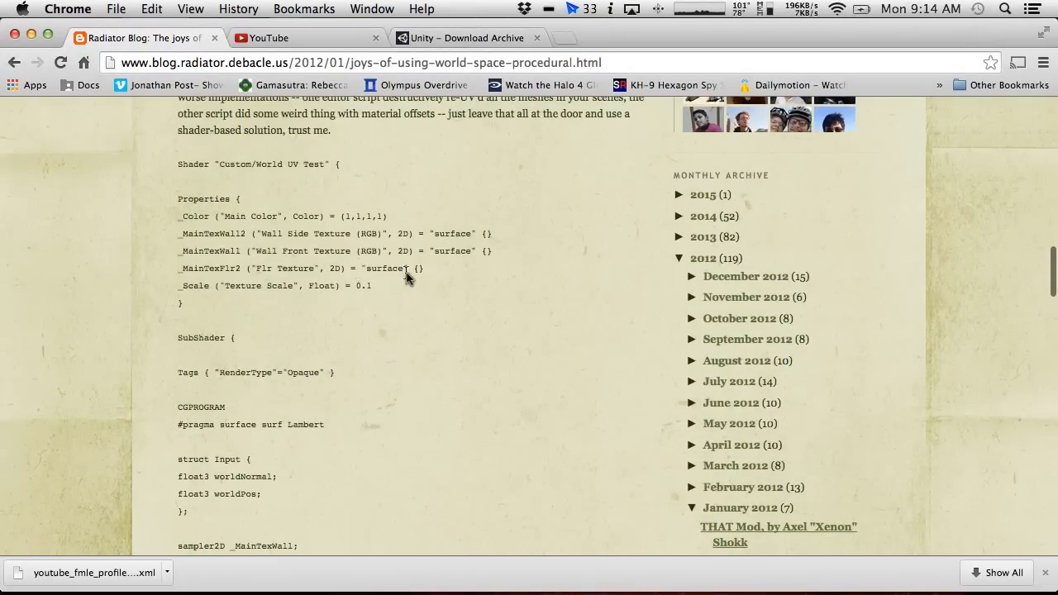
drag(406, 272, 277, 270)
drag(373, 283, 179, 289)
key(super+c)
Return to MonoDevelop and paste the copied _Scale property on a new line below _MainTex in the Properties block.
key(super+Tab)
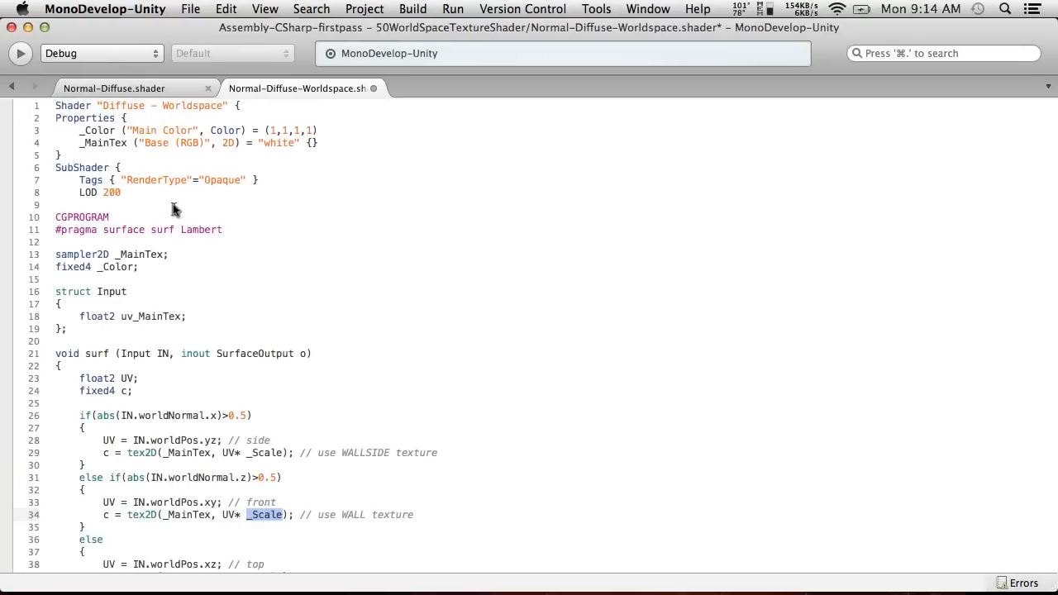
click(333, 146)
key(Return)
key(super+v)
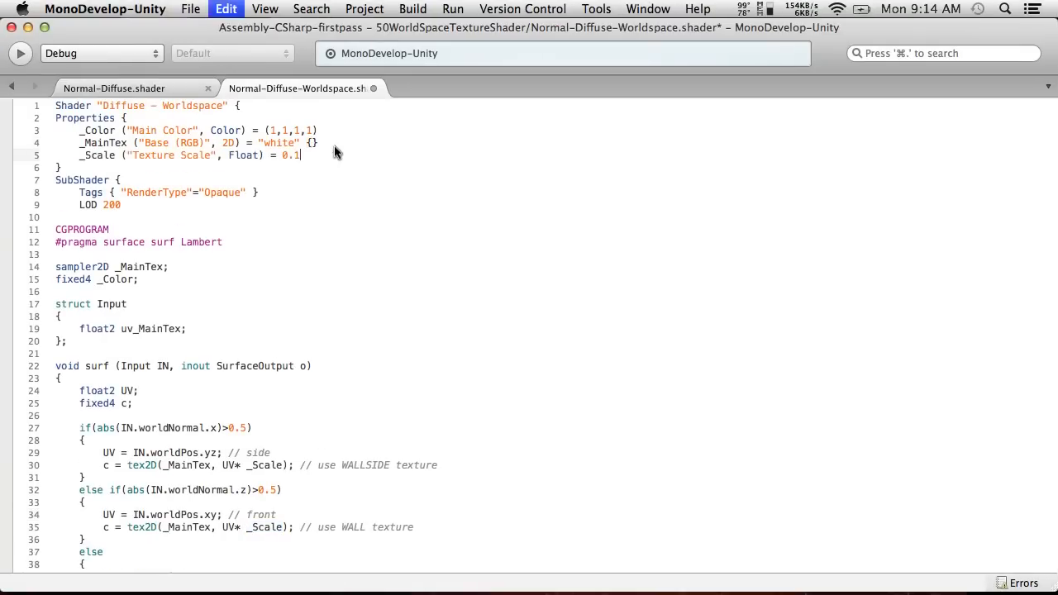
Declare "float _Scale;" on a new line below the fixed4 _Color declaration, and save the shader.
double_click(88, 156)
key(super+c)
click(148, 285)
key(Return)
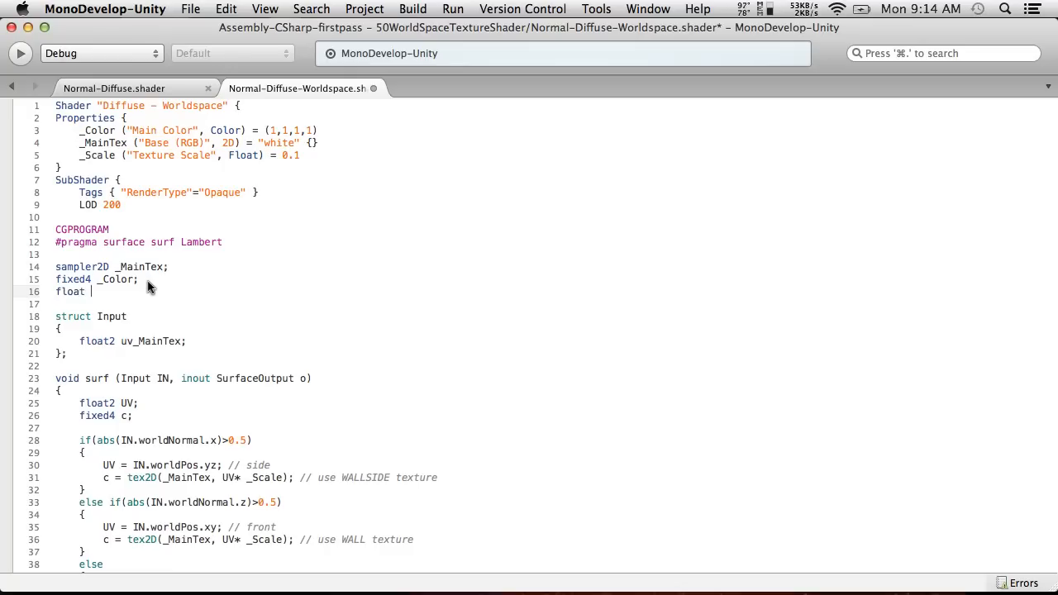
text(float)
key(super+v)
click(190, 9)
click(202, 69)
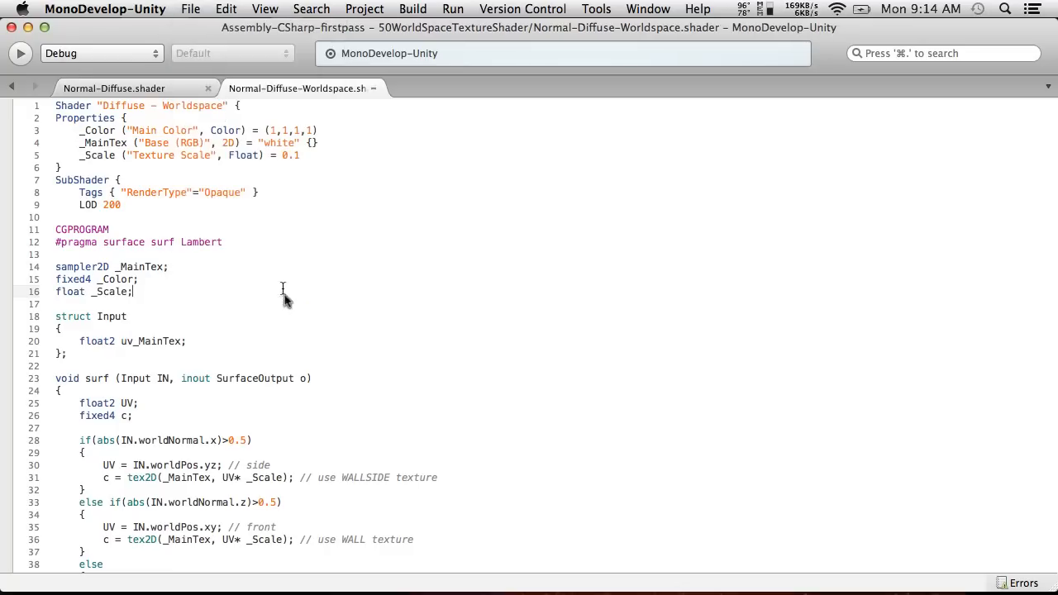
Copy the float3 worldNormal and float3 worldPos lines from the blog shader's Input struct in Chrome, and return to the shader in MonoDevelop.
scroll(343, 385, down, 5)
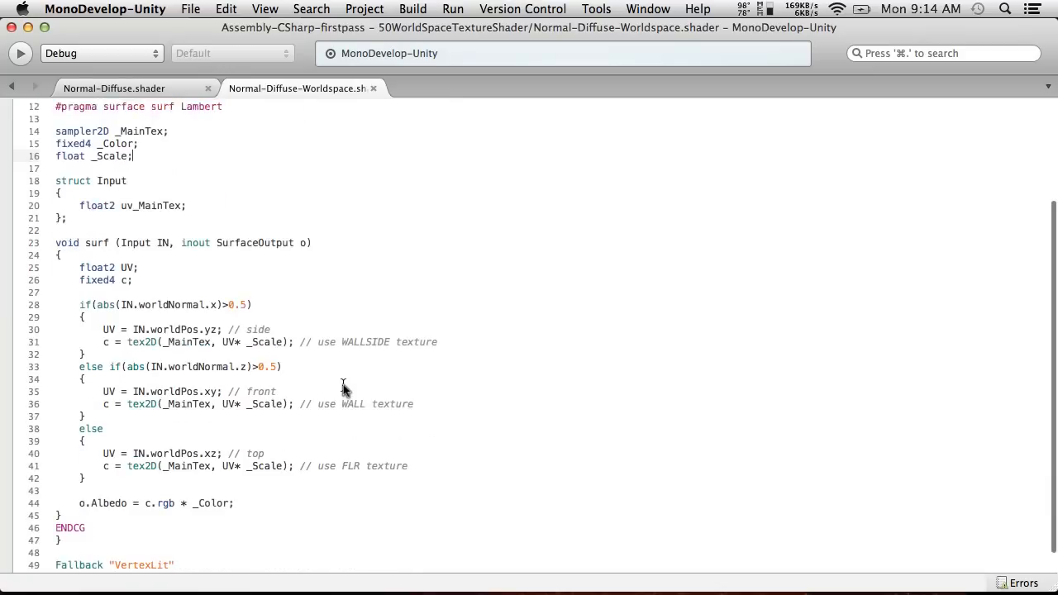
key(super+Tab)
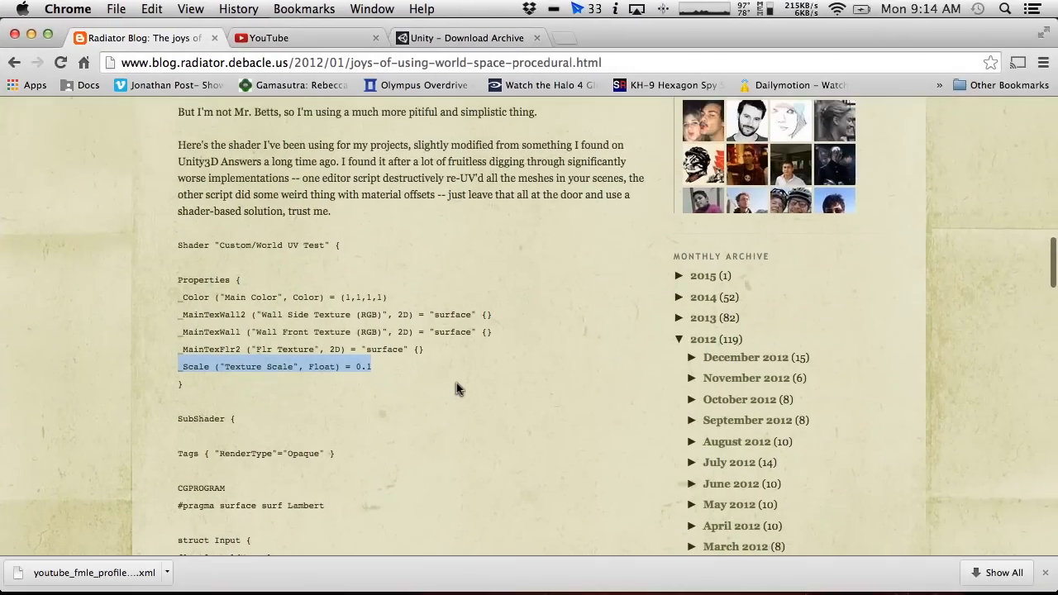
scroll(456, 382, down, 10)
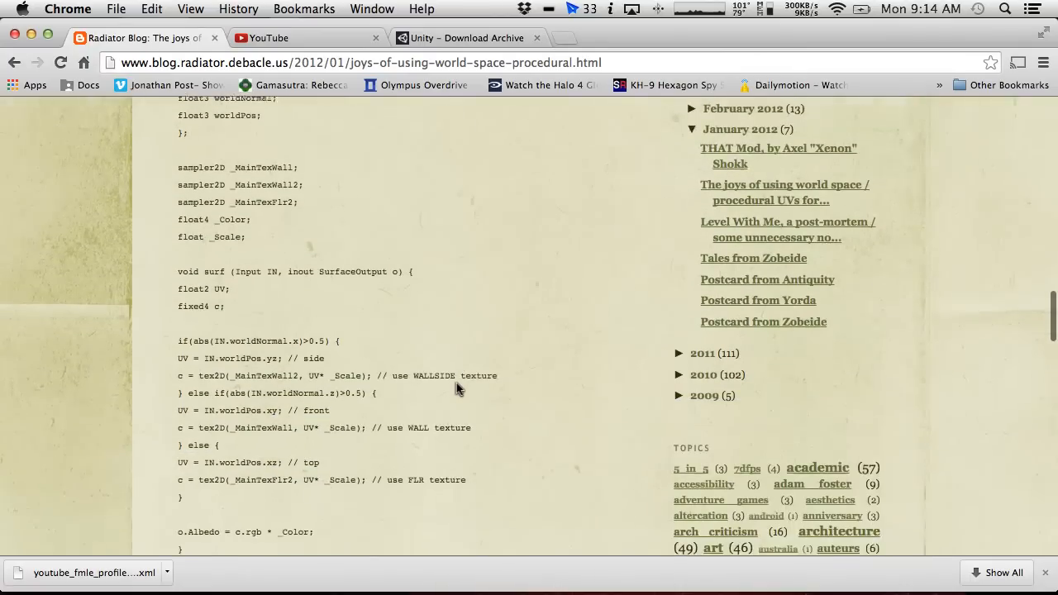
scroll(456, 382, up, 3)
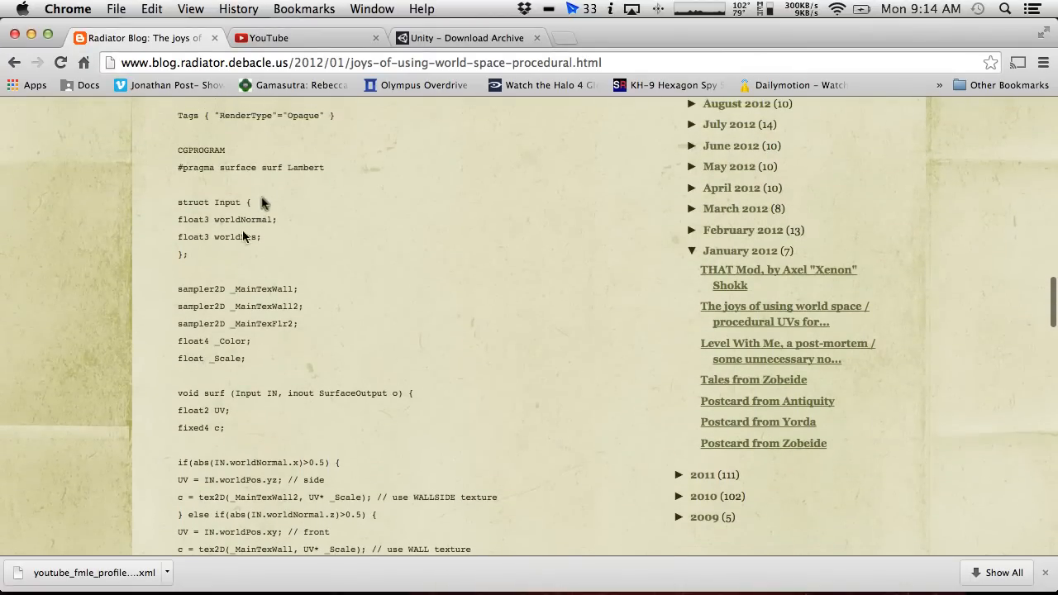
drag(284, 238, 174, 217)
key(super+c)
key(super+Tab)
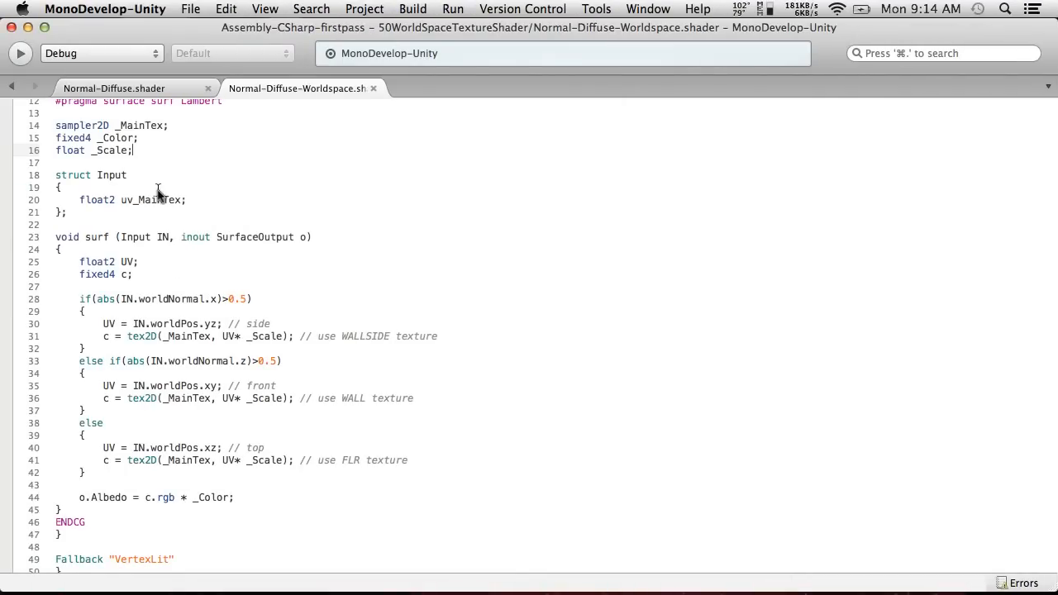
scroll(159, 192, up, 2)
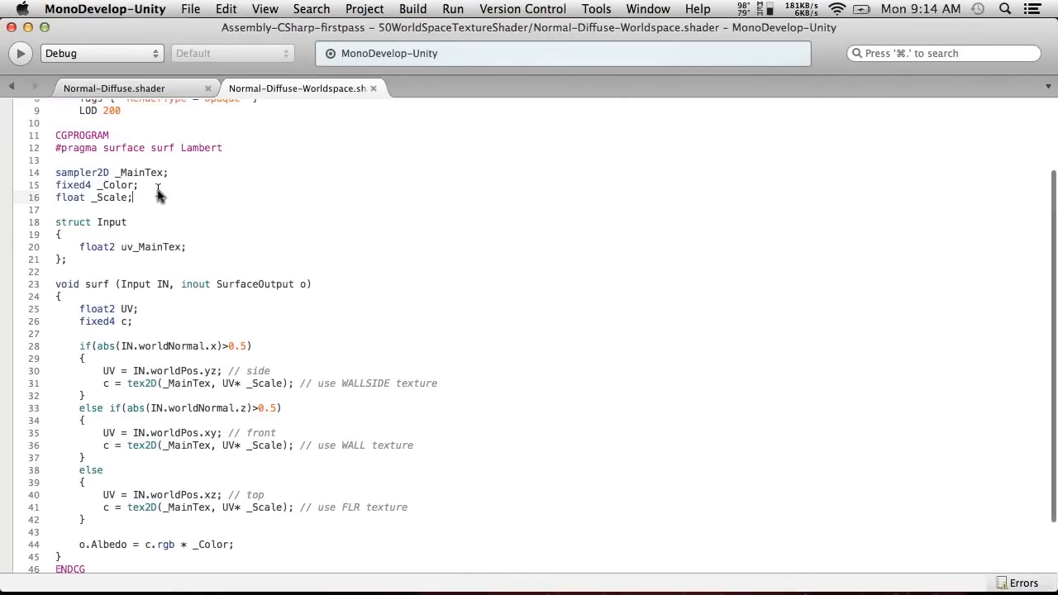
Switch to Chrome and search the web for "unity shader properties" in a new tab.
click(158, 197)
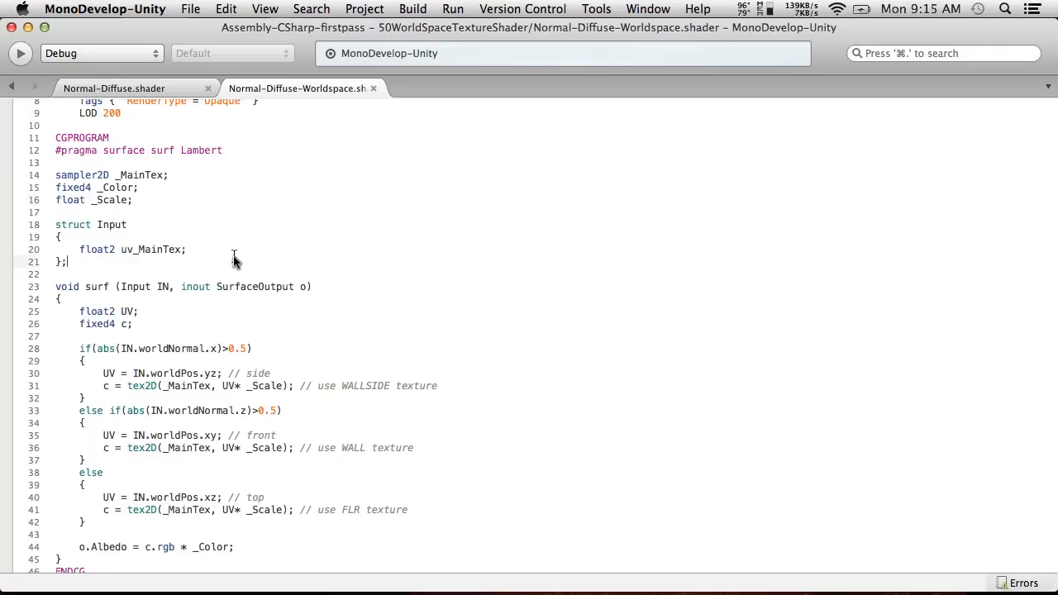
key(super+Tab)
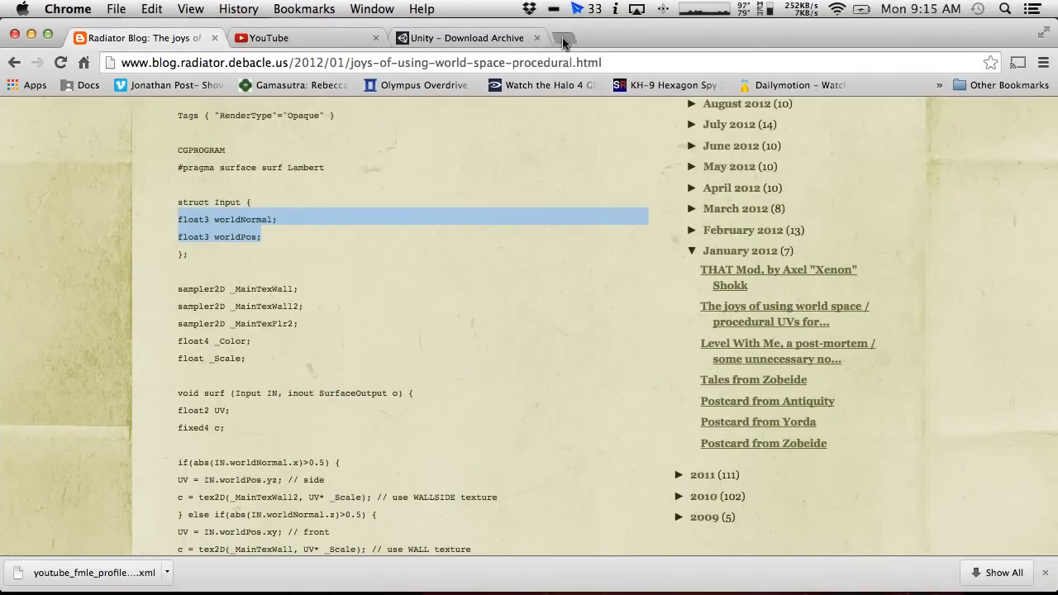
click(562, 39)
text(unity )
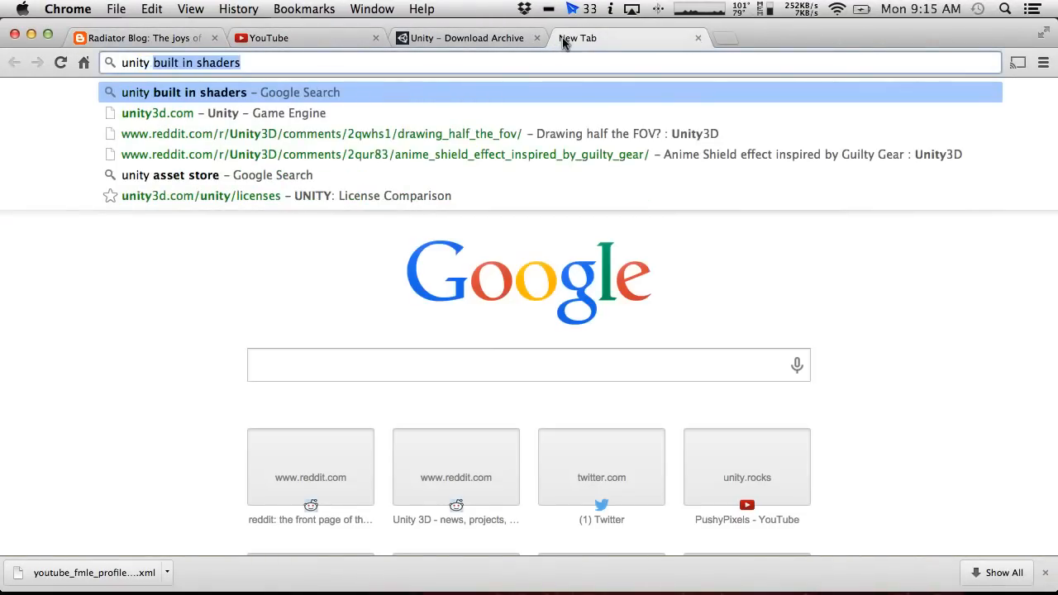
text(shader propertie)
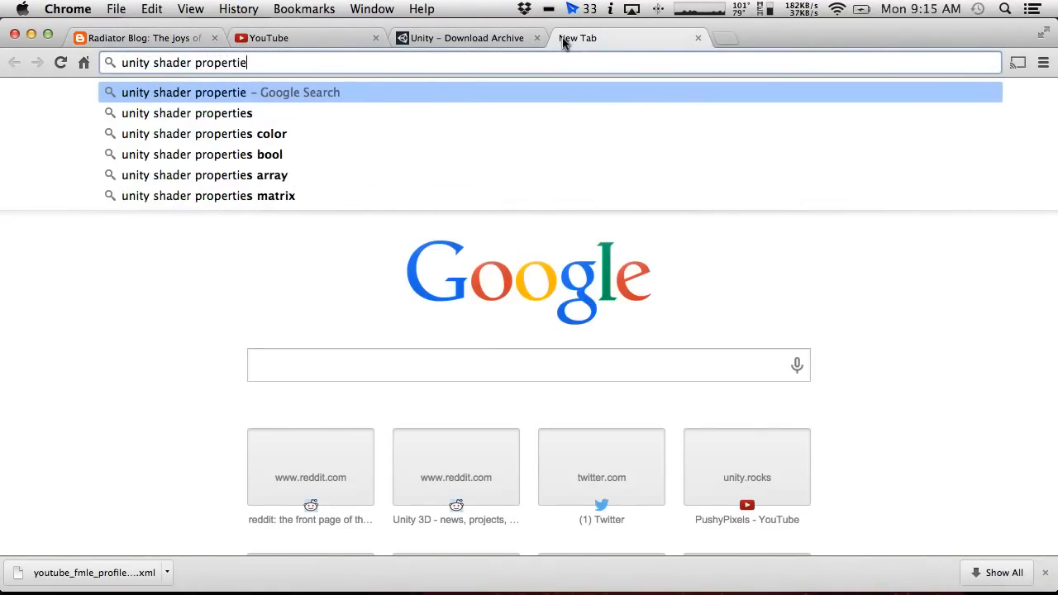
text(s)
key(Return)
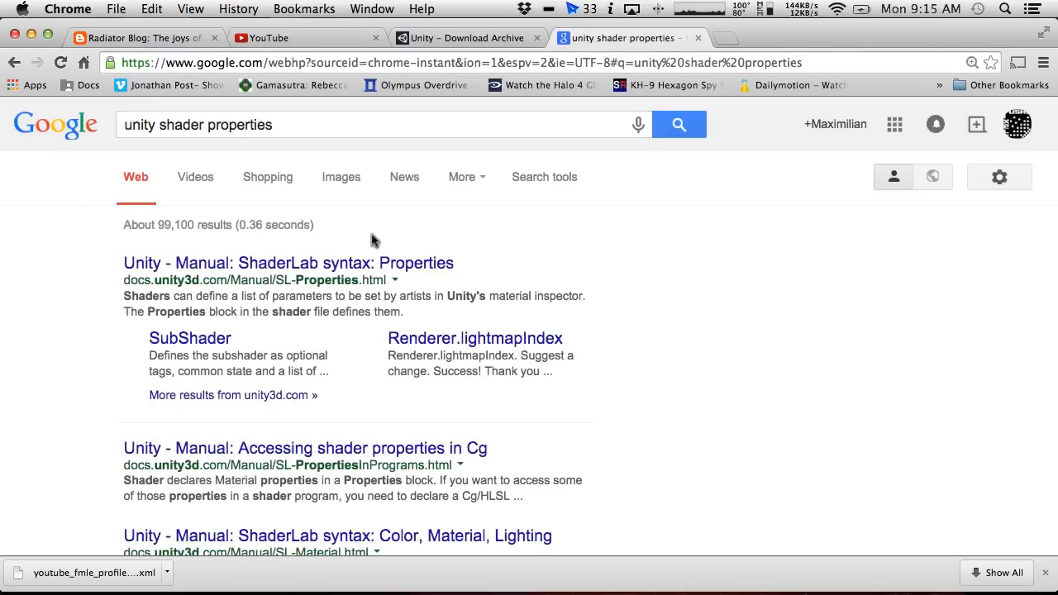
Open the Unity manual page "ShaderLab syntax: Properties" and look through it for the available shader input values.
scroll(330, 264, down, 2)
scroll(330, 266, up, 1)
click(322, 232)
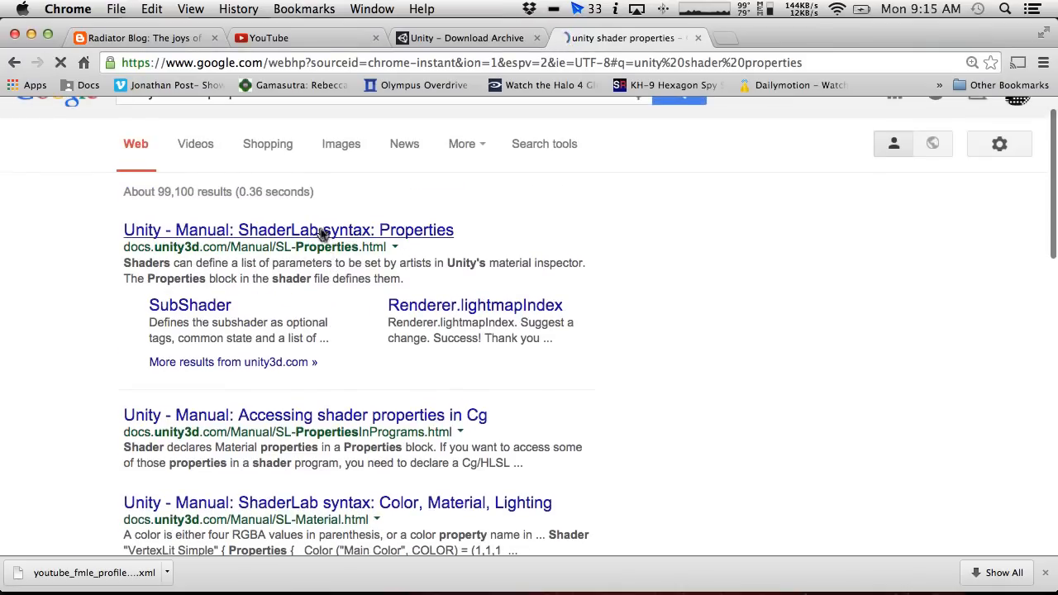
scroll(352, 244, down, 6)
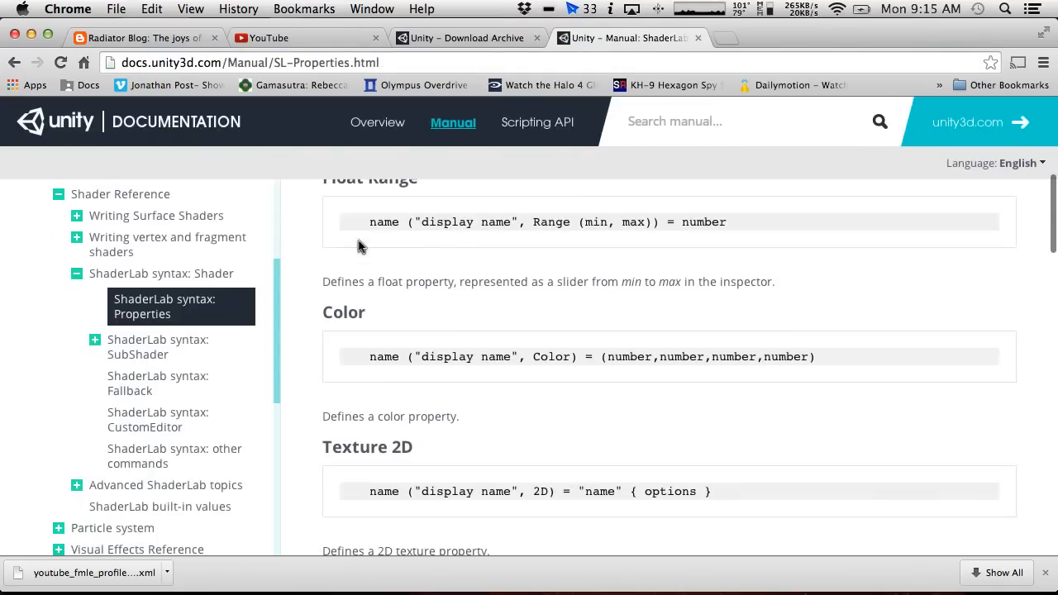
scroll(357, 246, down, 15)
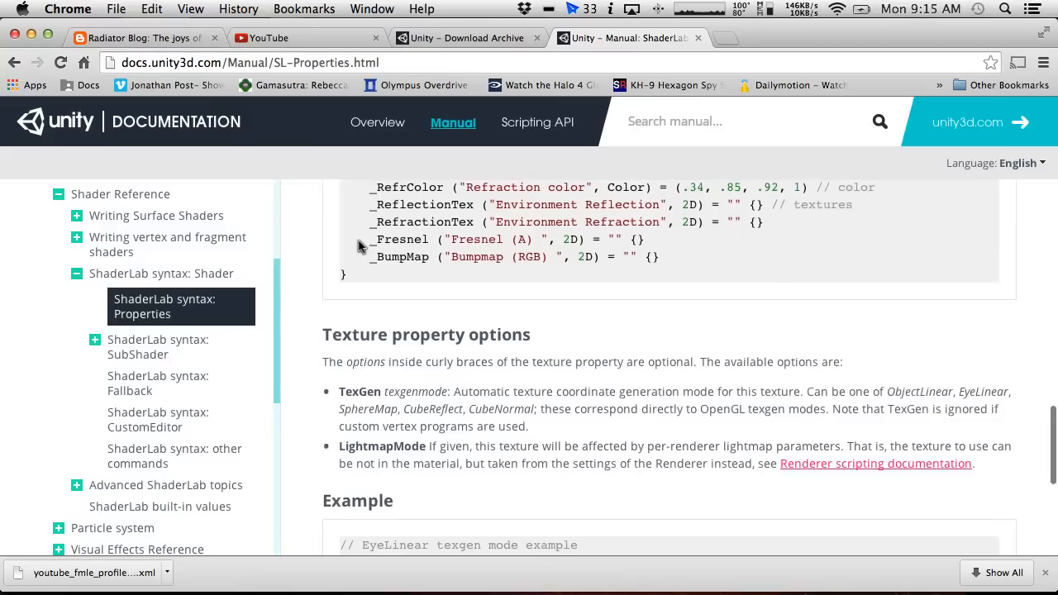
scroll(358, 245, down, 8)
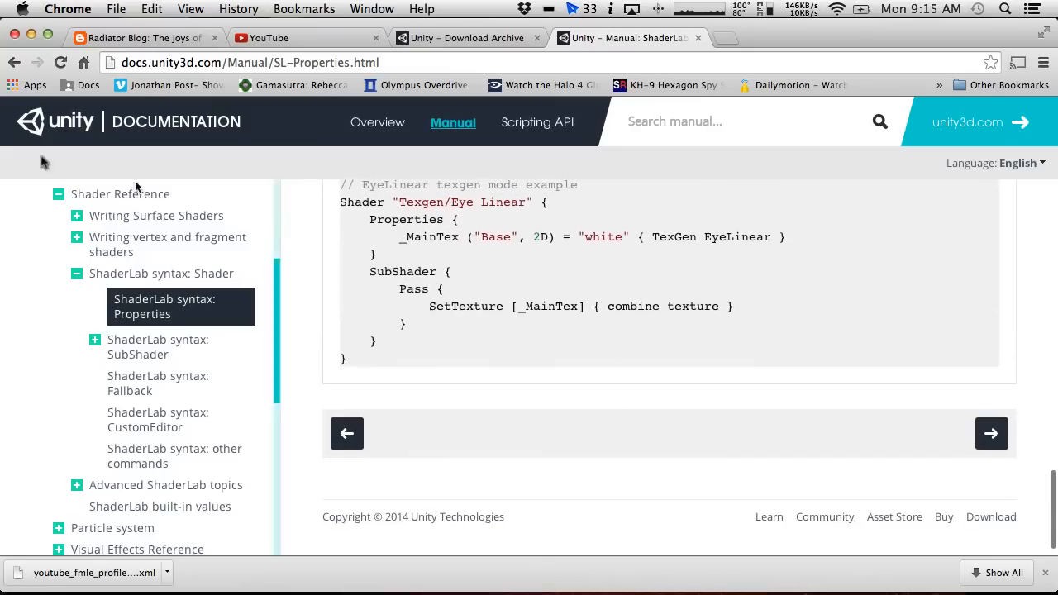
Return to the search results and refine the query to "unity shader input properties".
click(15, 62)
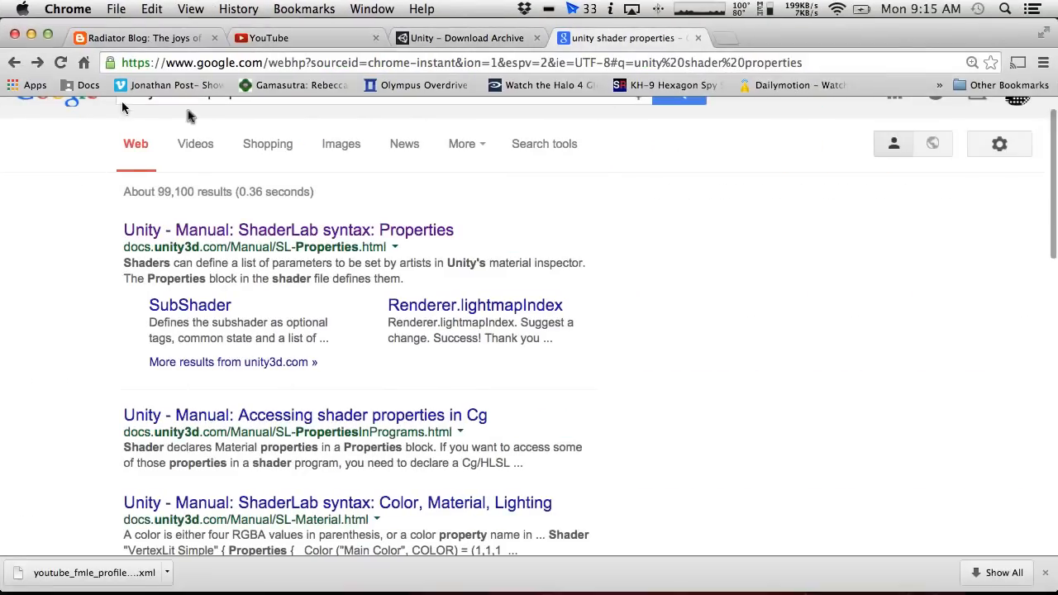
scroll(276, 143, up, 2)
double_click(178, 124)
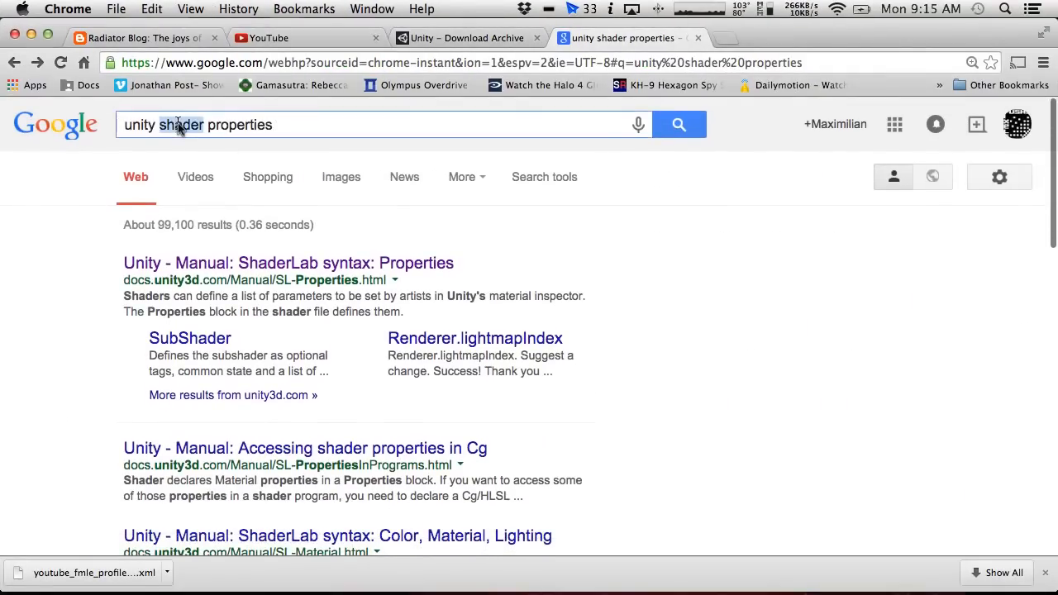
text(input)
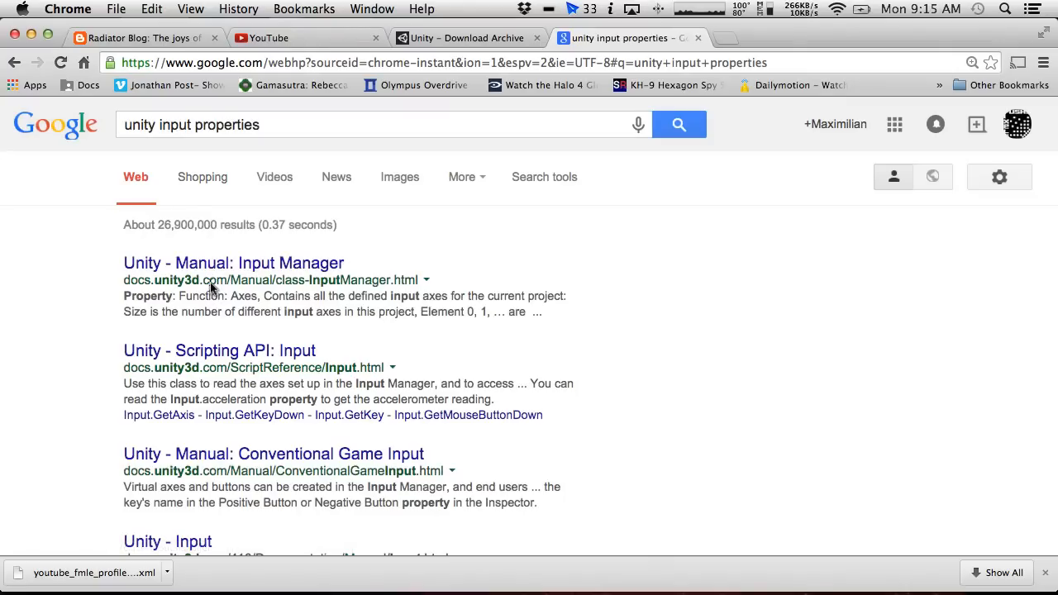
drag(276, 128, 165, 128)
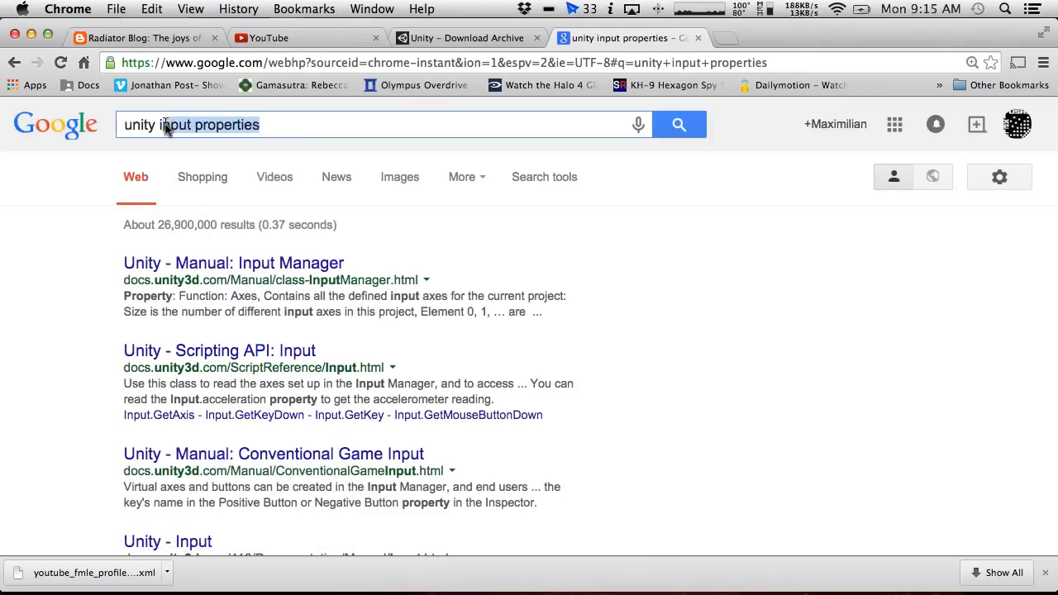
click(161, 128)
text(shader)
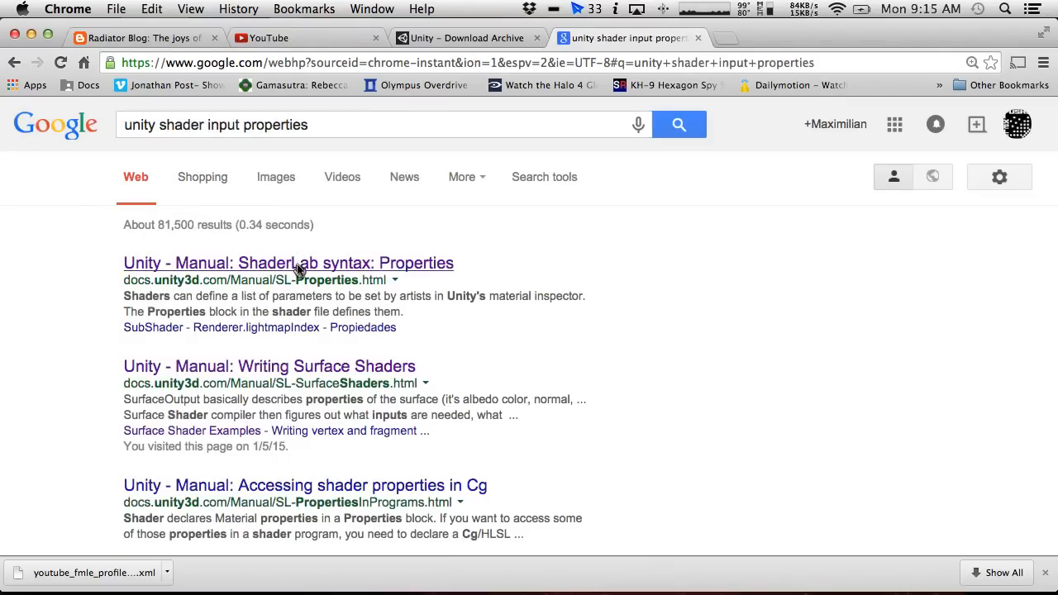
Reopen the "ShaderLab syntax: Properties" manual page and check its details and examples for Input struct values.
click(299, 264)
scroll(338, 385, down, 10)
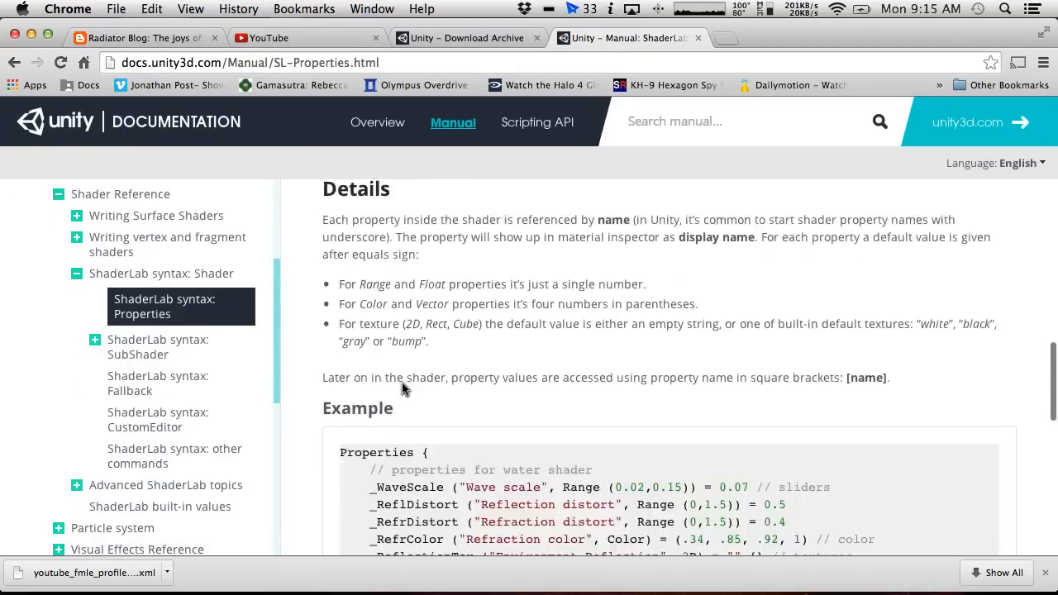
scroll(403, 388, down, 12)
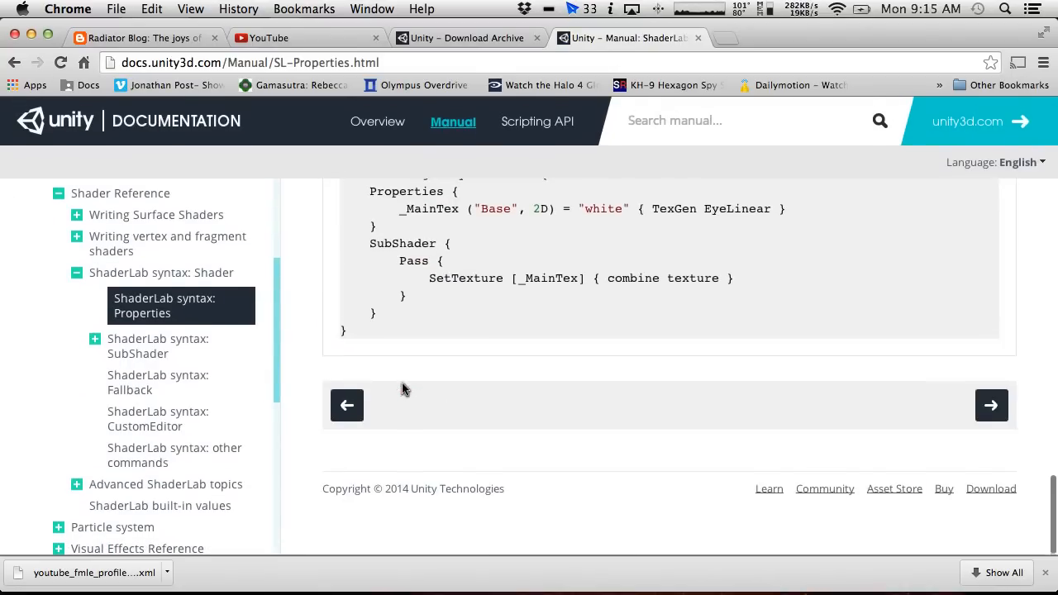
scroll(403, 389, up, 12)
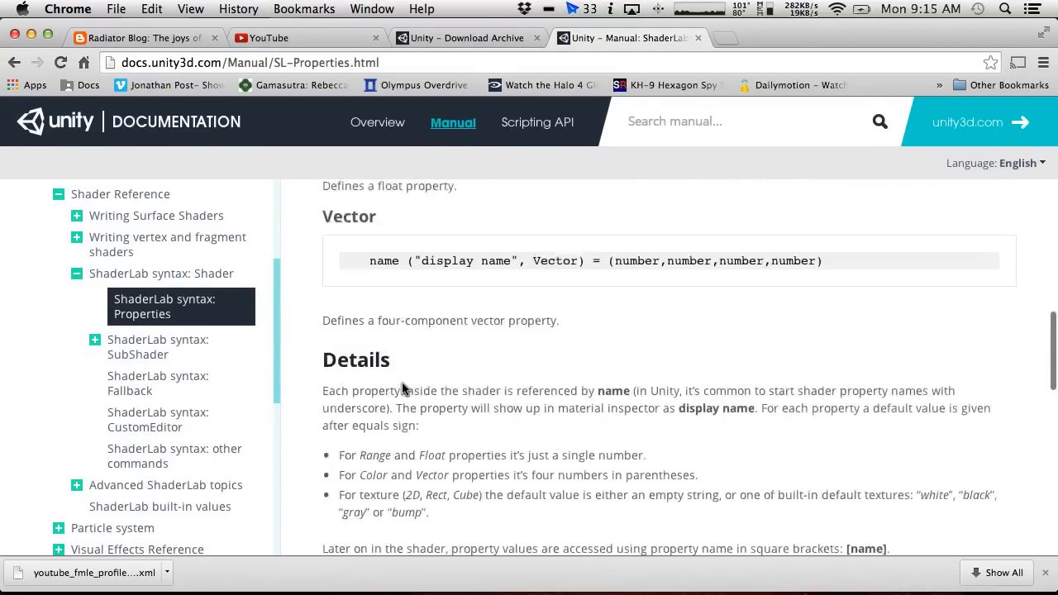
scroll(402, 389, up, 3)
Go back to the results, open the "Writing Surface Shaders" manual page and read its "Surface Shader input structure" section.
click(14, 62)
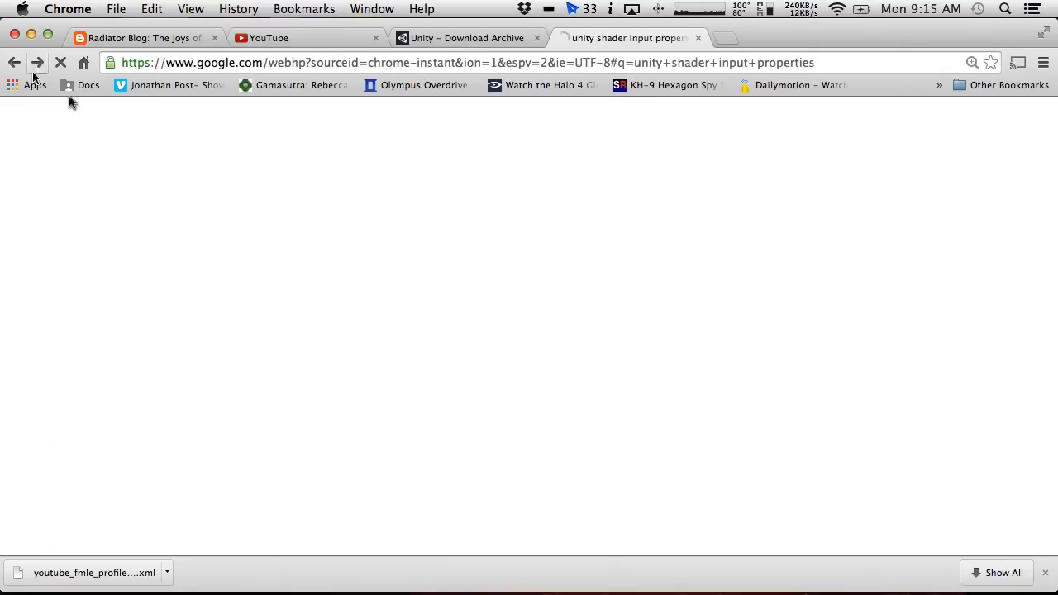
click(279, 364)
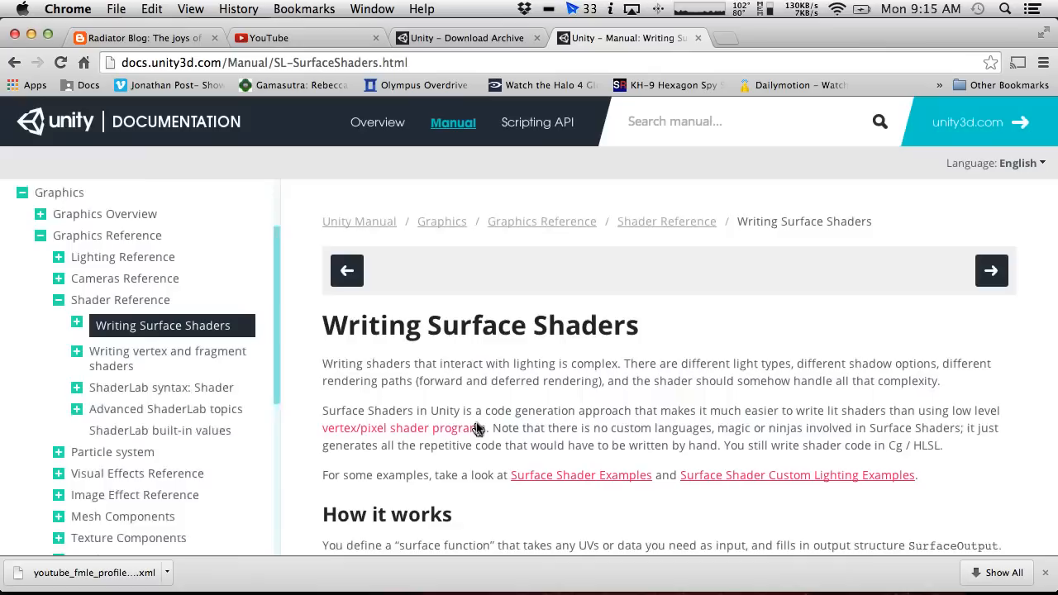
scroll(477, 428, down, 20)
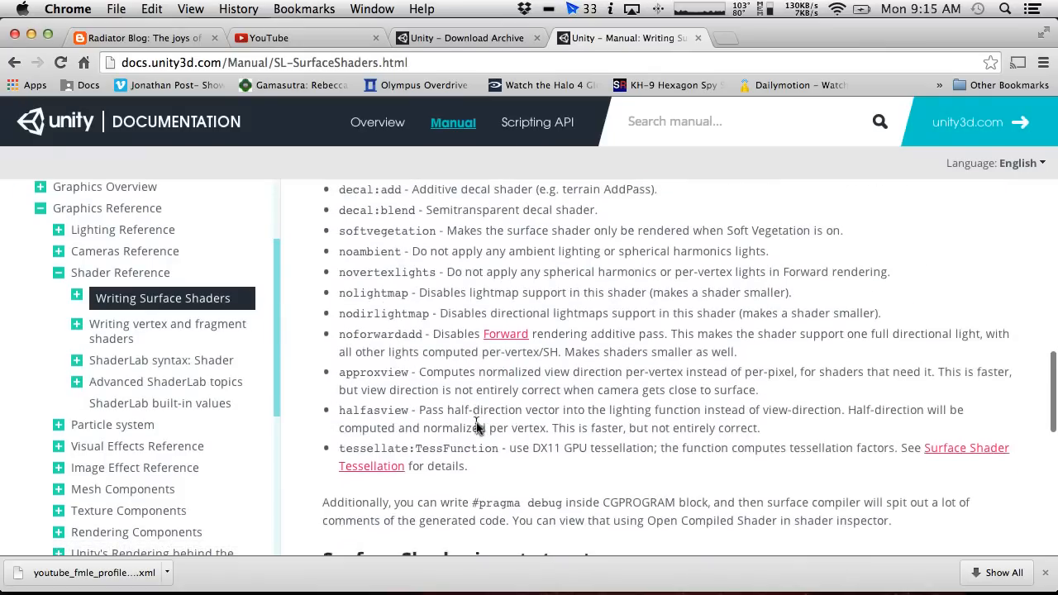
scroll(477, 427, up, 5)
scroll(476, 427, down, 10)
scroll(477, 427, up, 2)
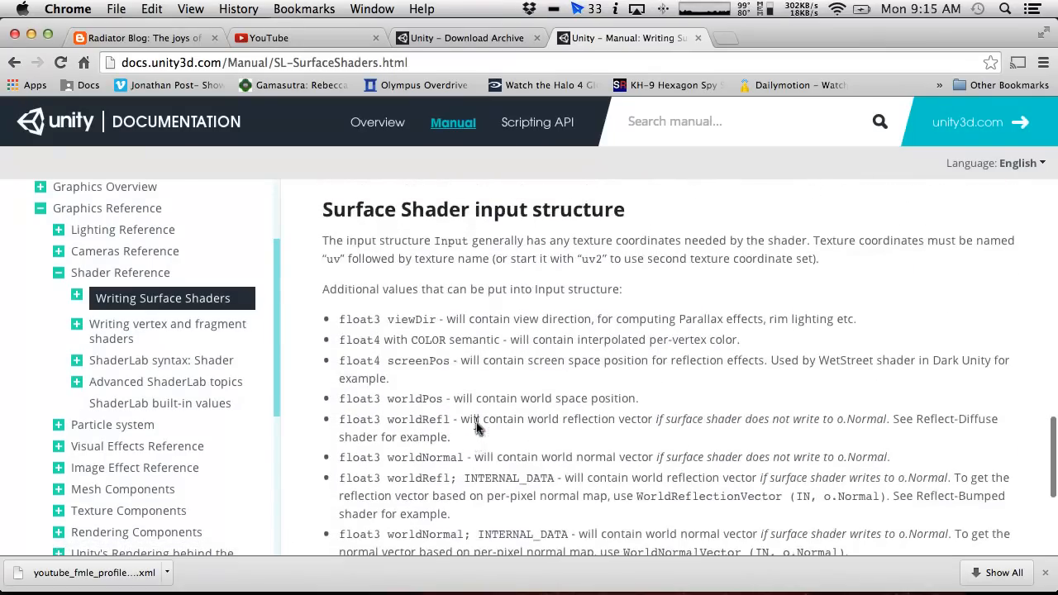
scroll(477, 427, down, 1)
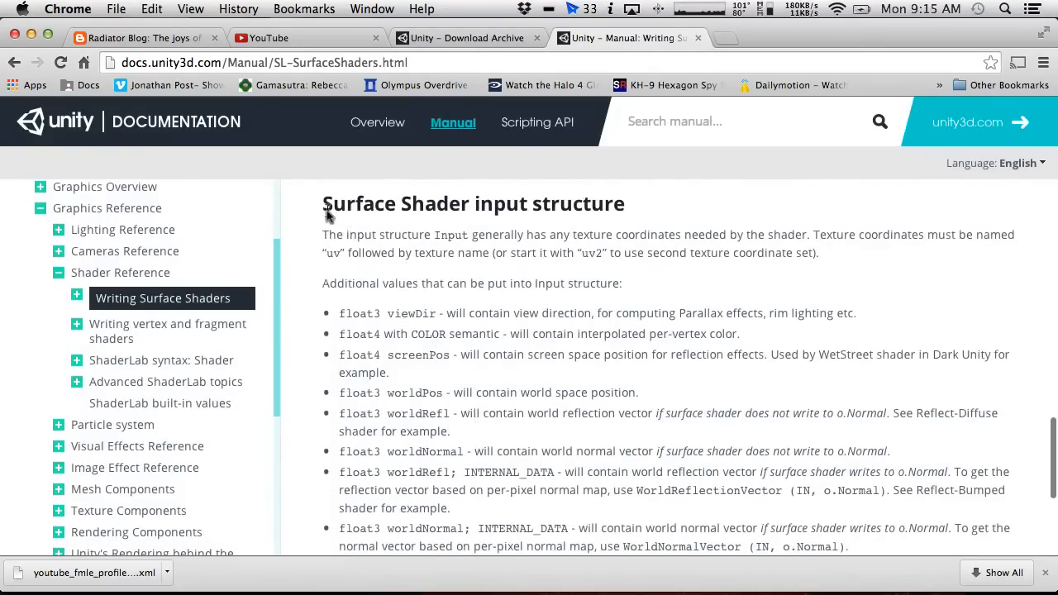
scroll(334, 314, down, 3)
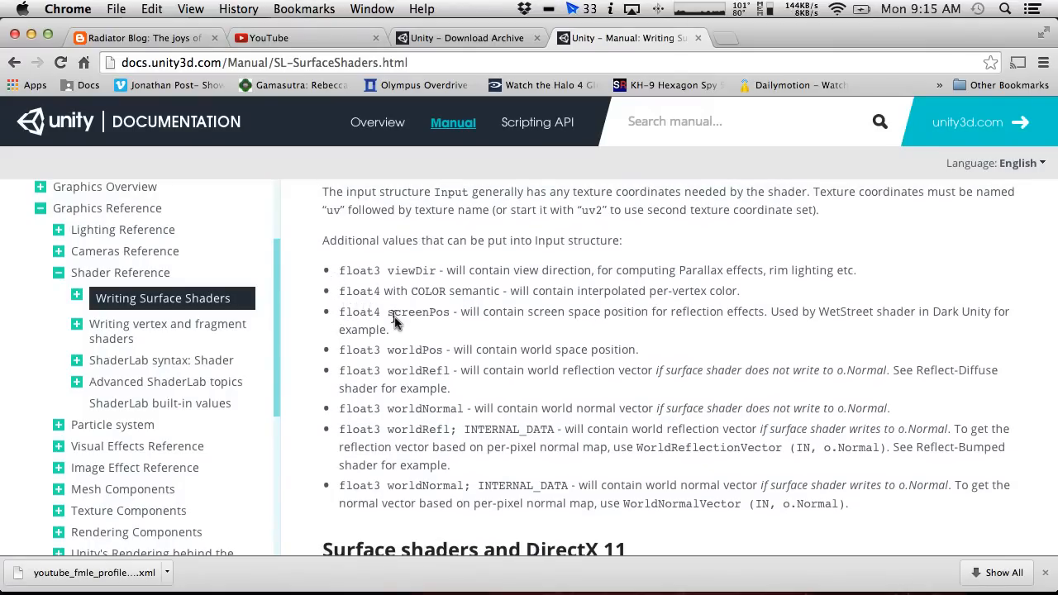
Compare the Input struct in MonoDevelop with the manual's Surface Shader input structure section in Chrome, ending in MonoDevelop.
key(super+Tab)
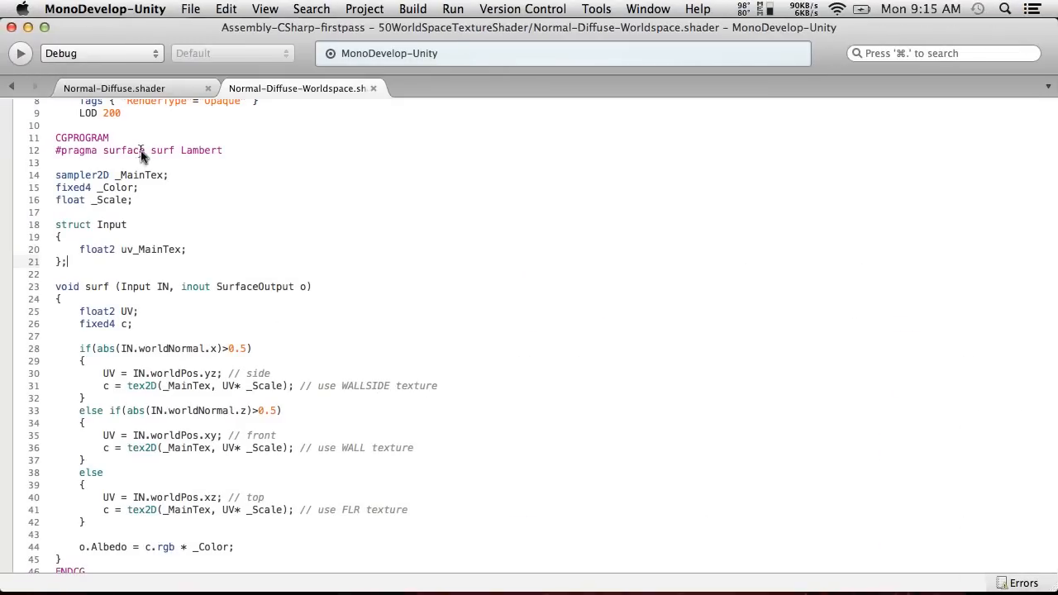
key(ctrl+Right)
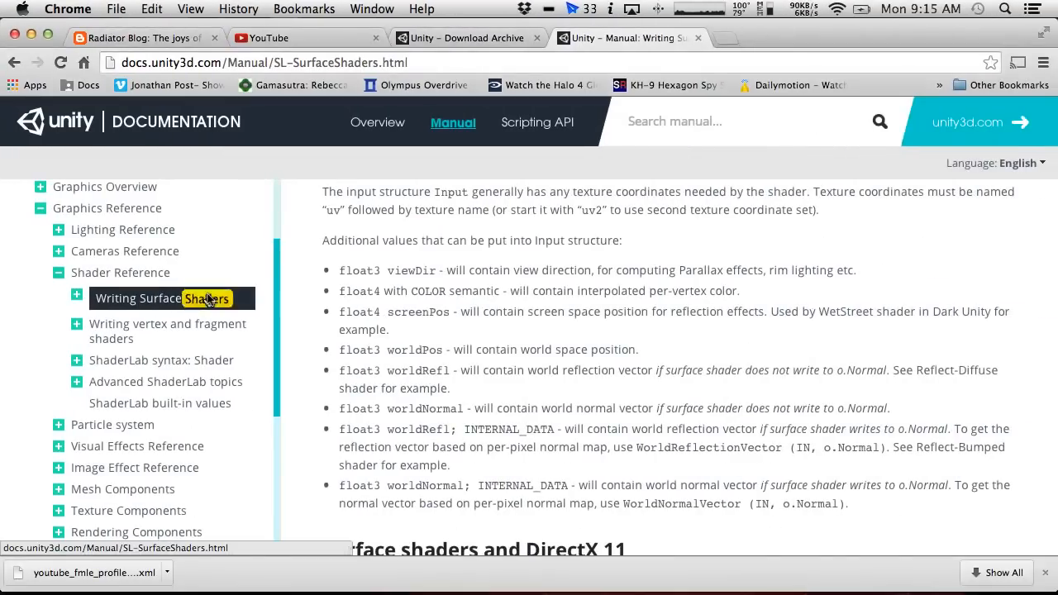
key(ctrl+Left)
key(ctrl+Right)
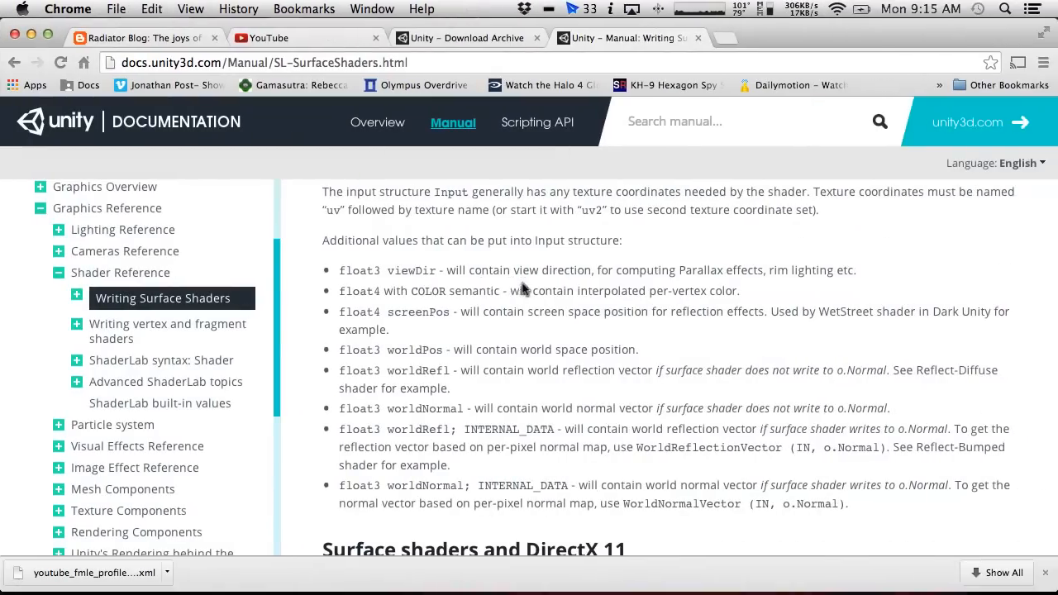
scroll(590, 278, up, 1)
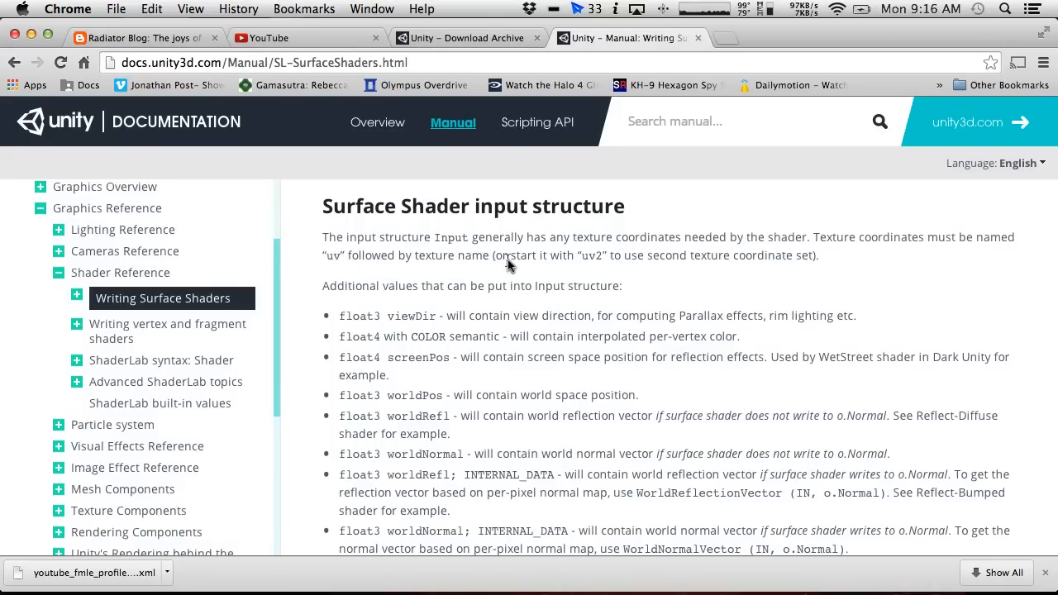
key(super+Tab)
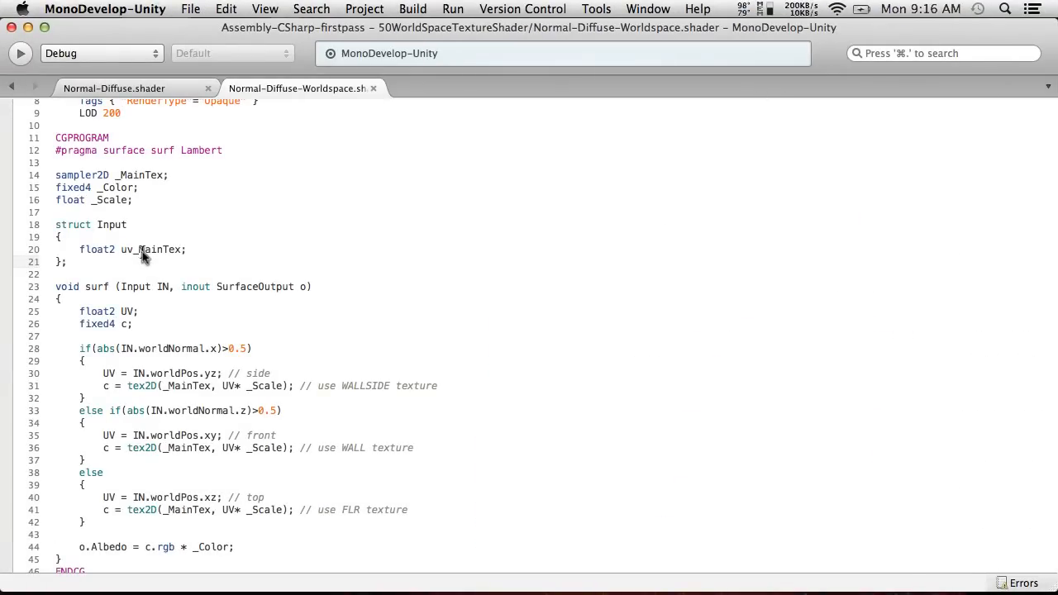
key(super+Tab)
key(super+Tab)
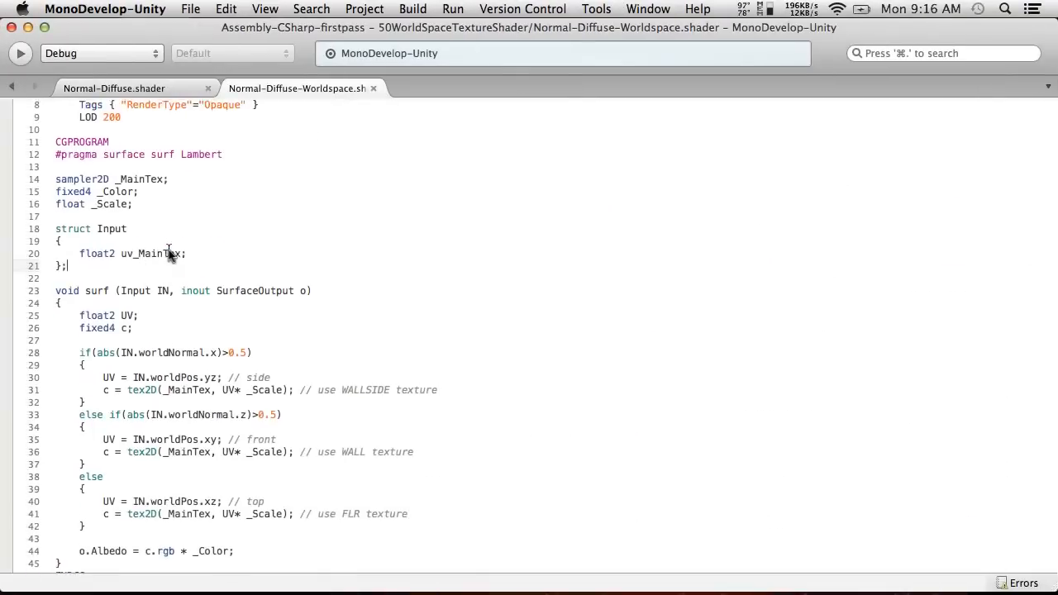
Delete the "float2 uv_MainTex;" declaration from the Input struct of the Worldspace shader.
scroll(169, 255, up, 3)
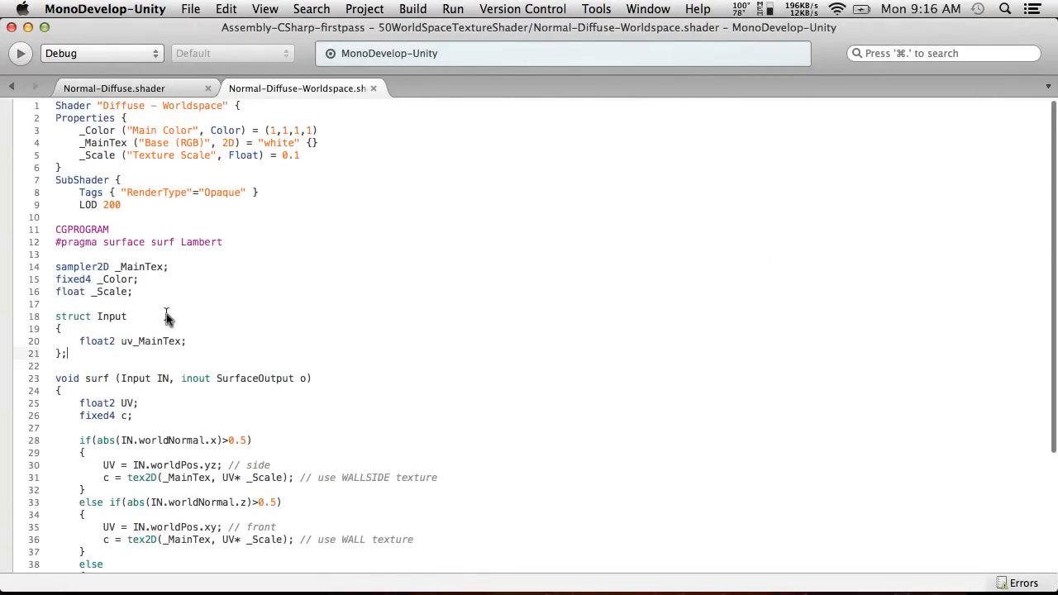
drag(194, 347, 77, 345)
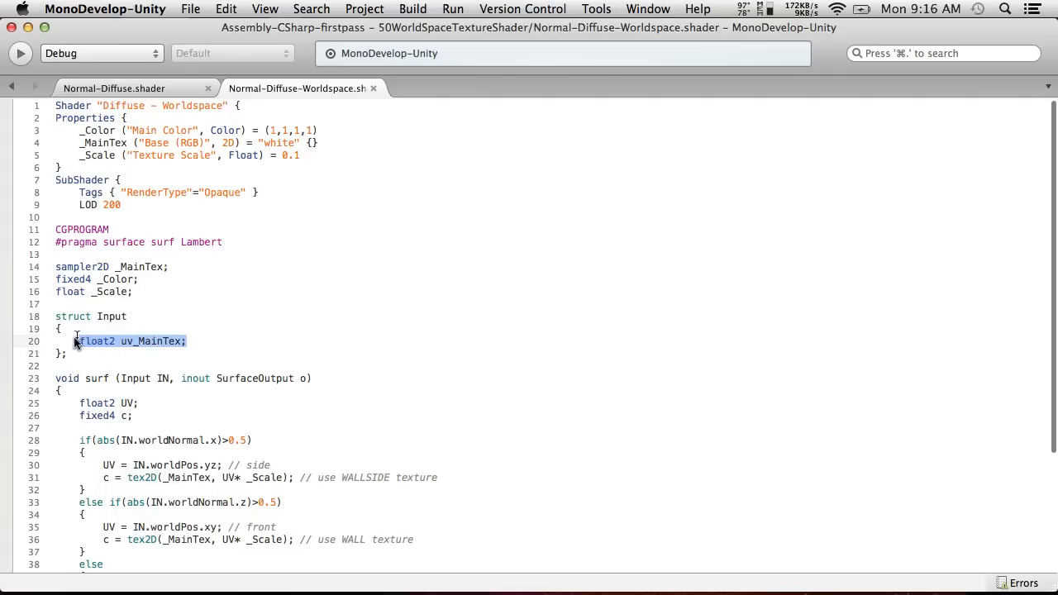
key(BackSpace)
Copy the float3 worldNormal and float3 worldPos lines from the Chrome blog post, paste them into MonoDevelop's Input struct, and return to Chrome.
key(super+Tab)
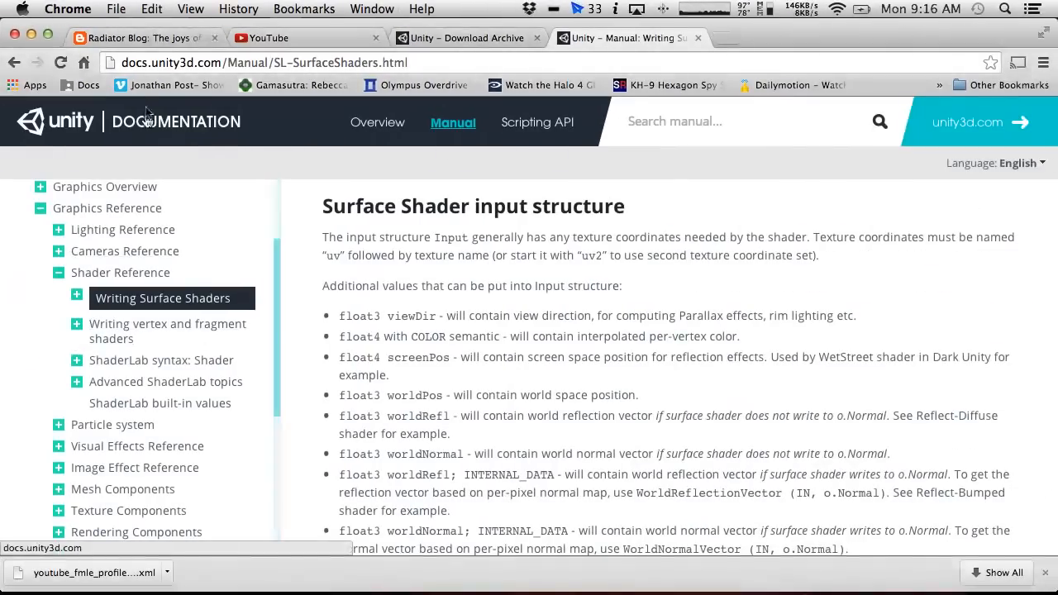
click(134, 39)
drag(275, 237, 179, 223)
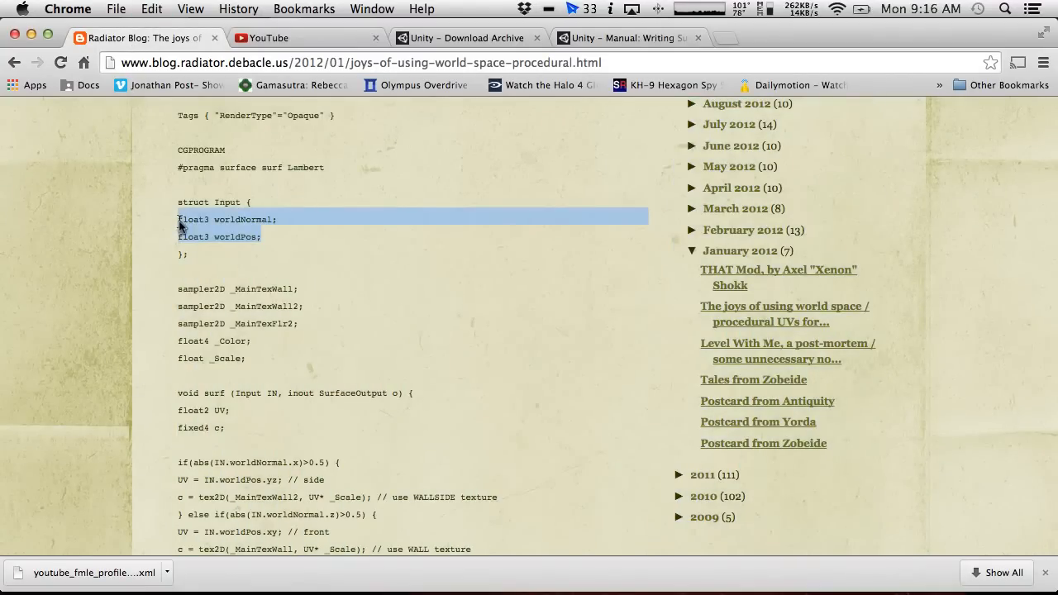
key(super+c)
key(super+Tab)
key(super+v)
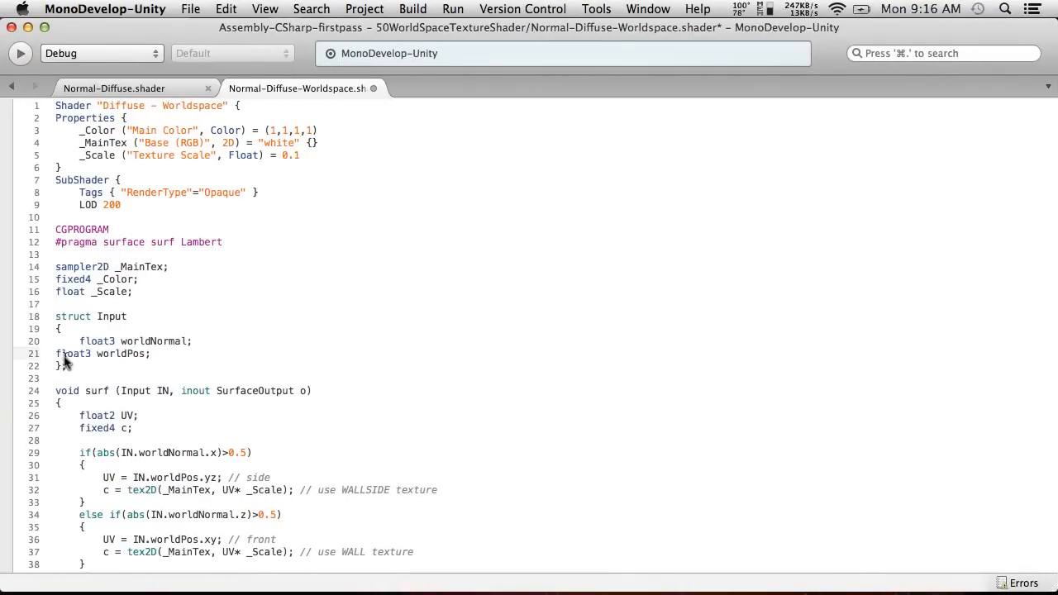
key(super+Tab)
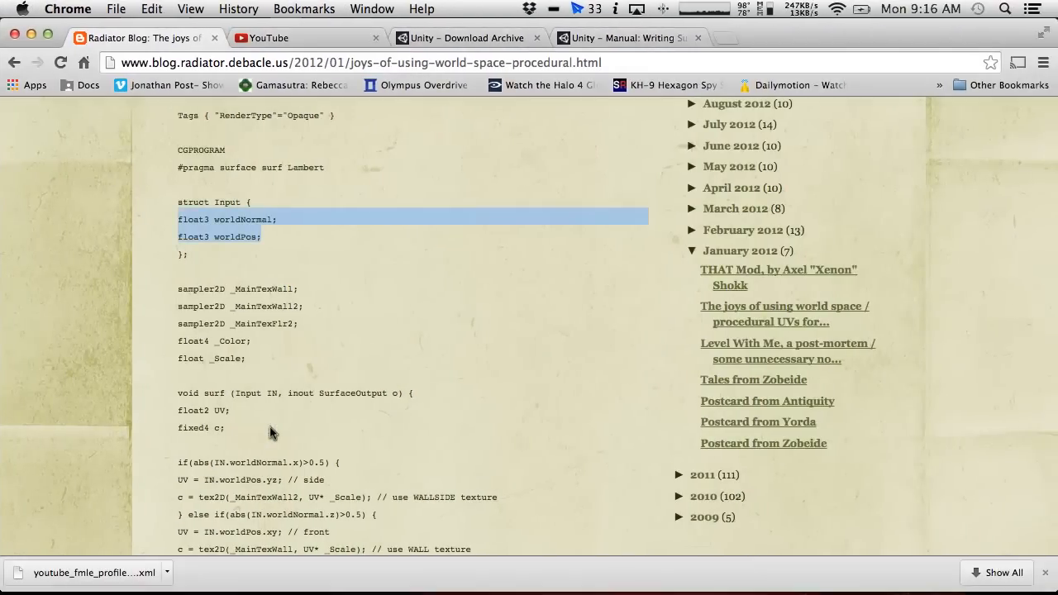
Look through the rest of the shader code and the comments in the blog post, and return to MonoDevelop.
scroll(269, 426, down, 3)
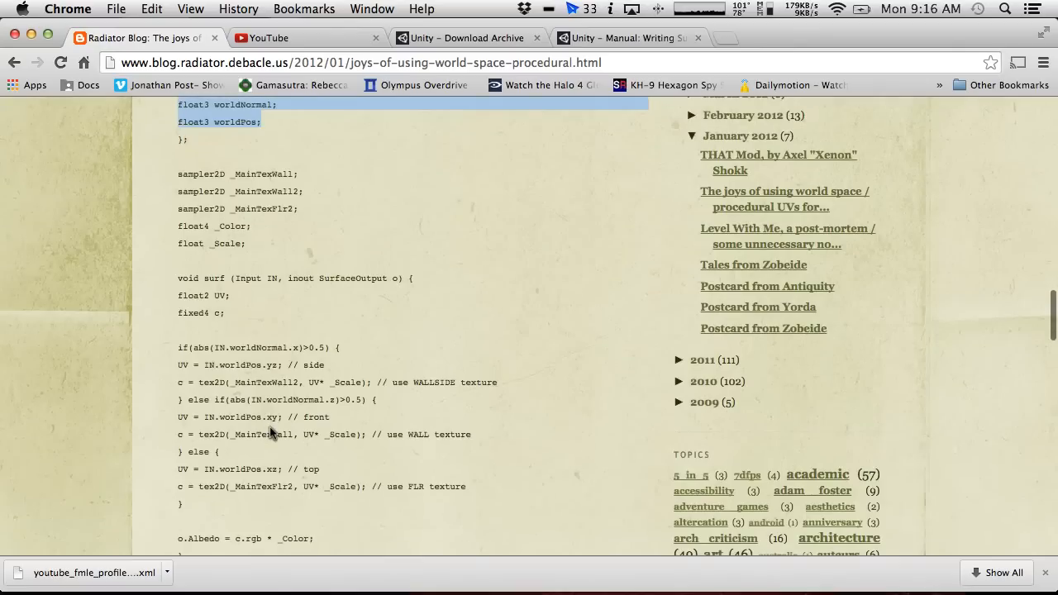
scroll(270, 430, down, 4)
scroll(269, 429, down, 10)
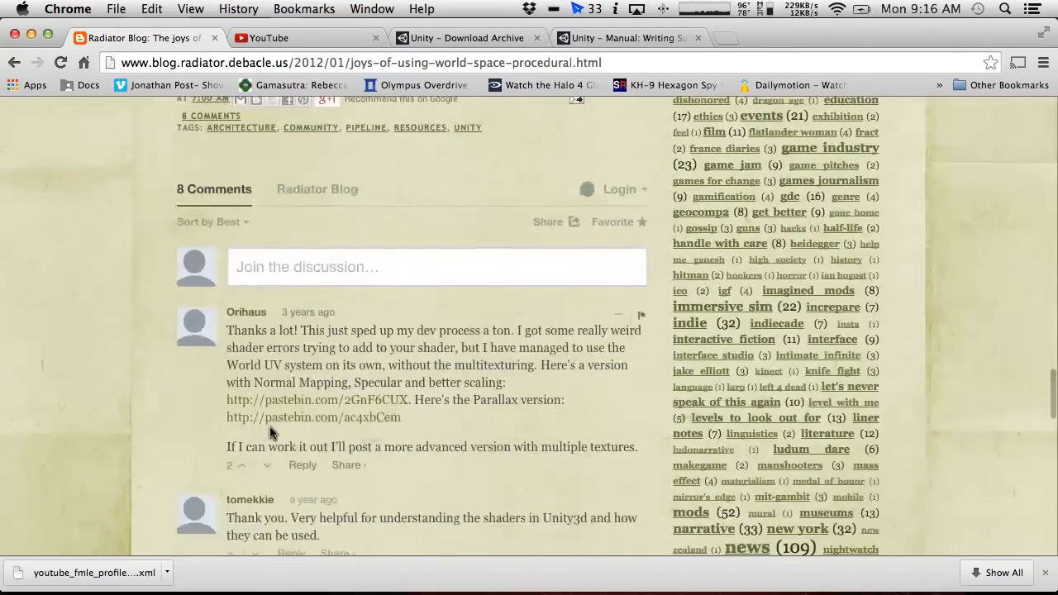
scroll(270, 429, up, 15)
key(super+Tab)
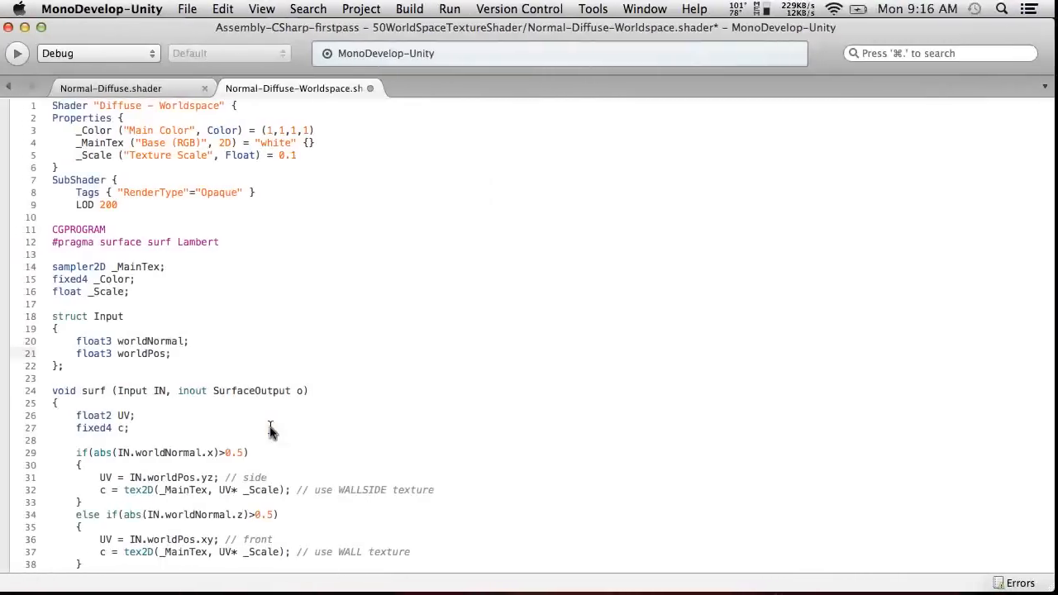
Examine the surf function's worldNormal.x condition and the yz, xy and xz worldPos components used for the side, front and top UVs.
scroll(285, 431, down, 4)
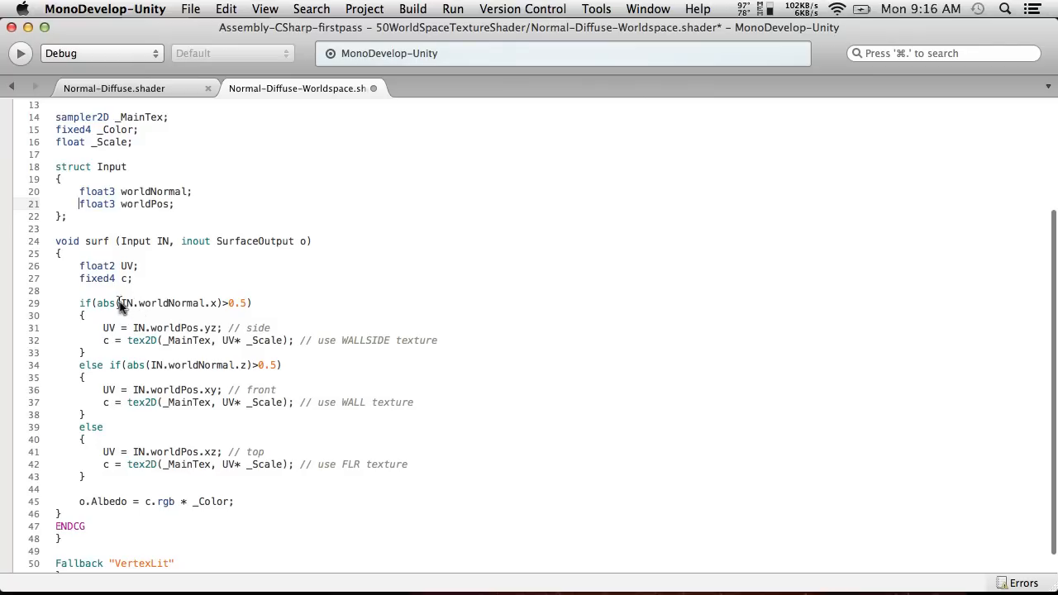
drag(120, 304, 223, 306)
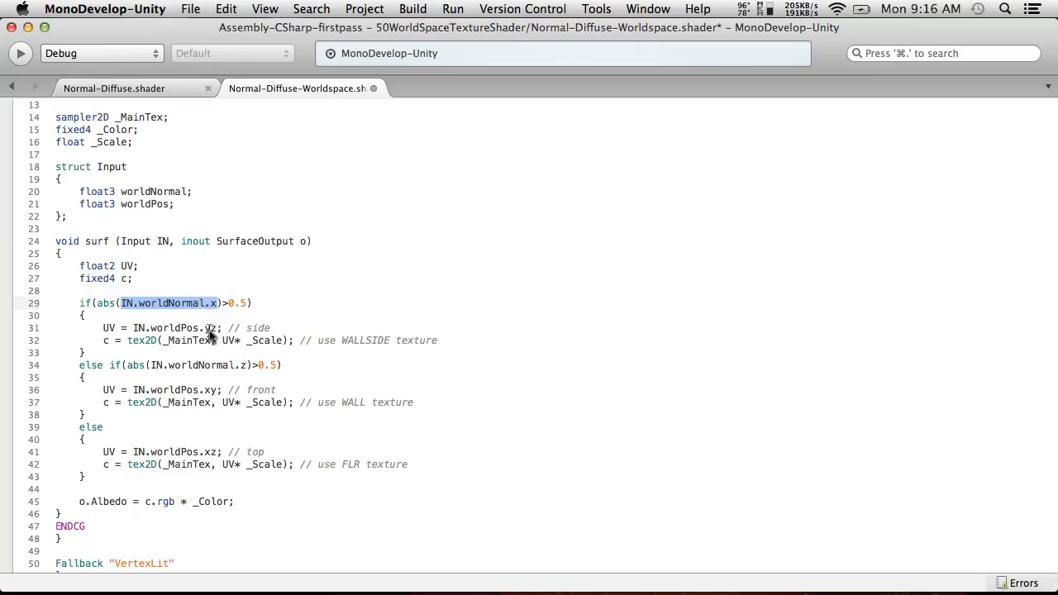
drag(204, 329, 210, 329)
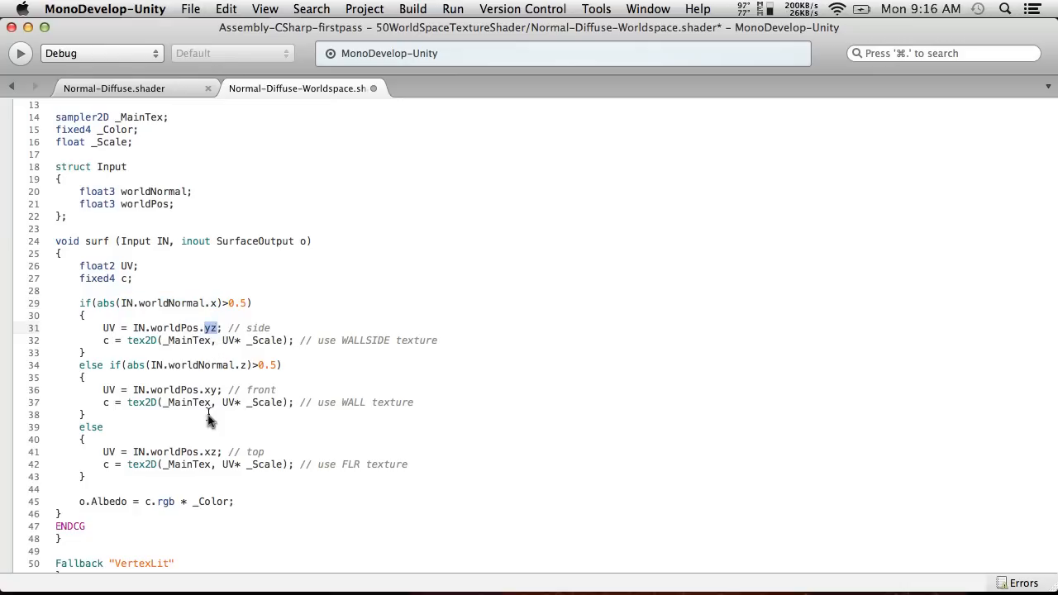
drag(202, 389, 214, 388)
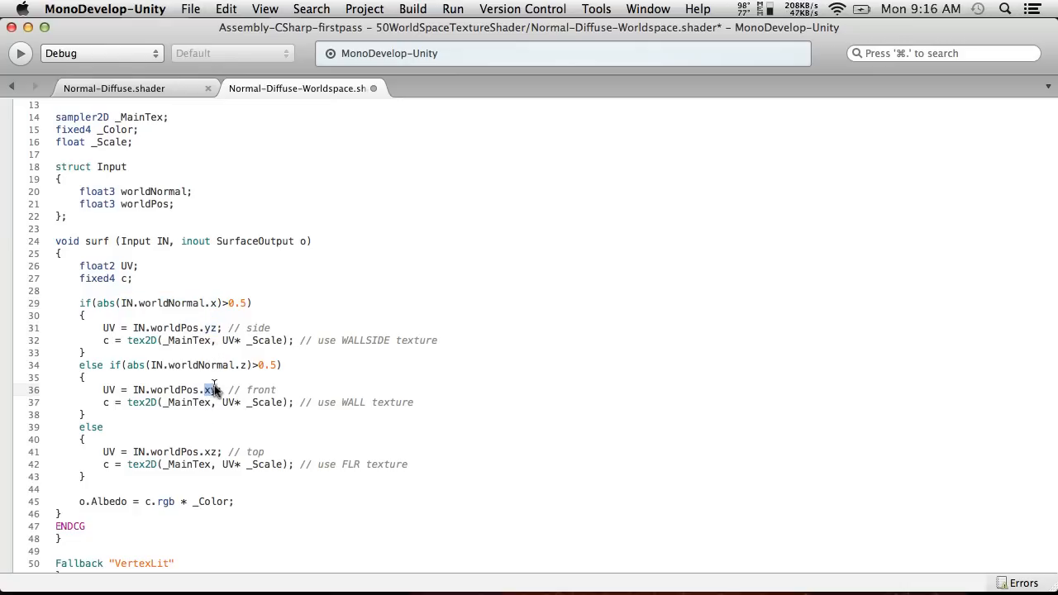
click(205, 453)
drag(205, 454, 222, 454)
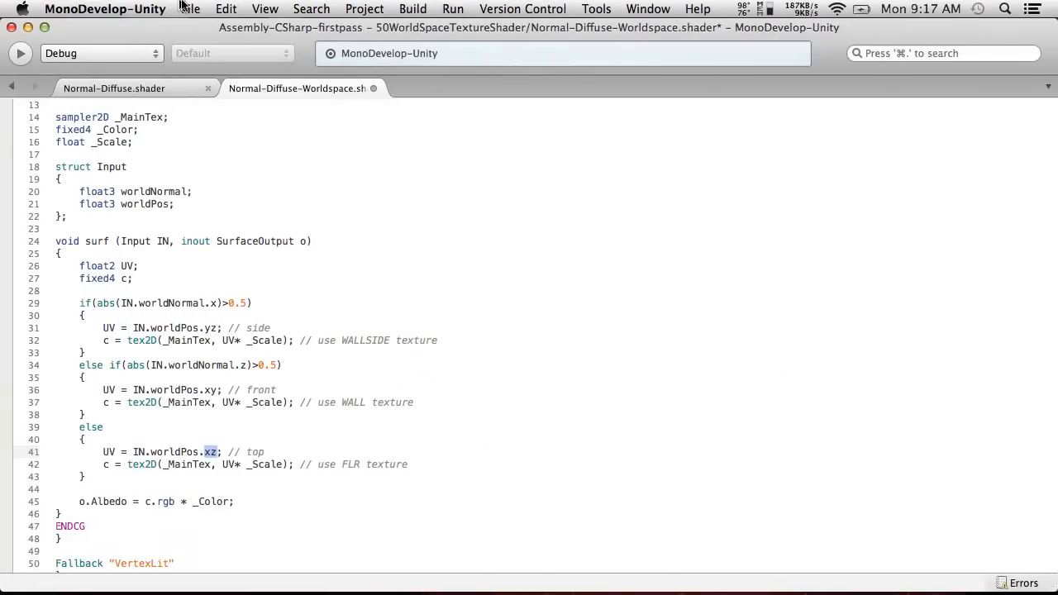
Save the Normal-Diffuse-Worldspace shader file.
click(190, 8)
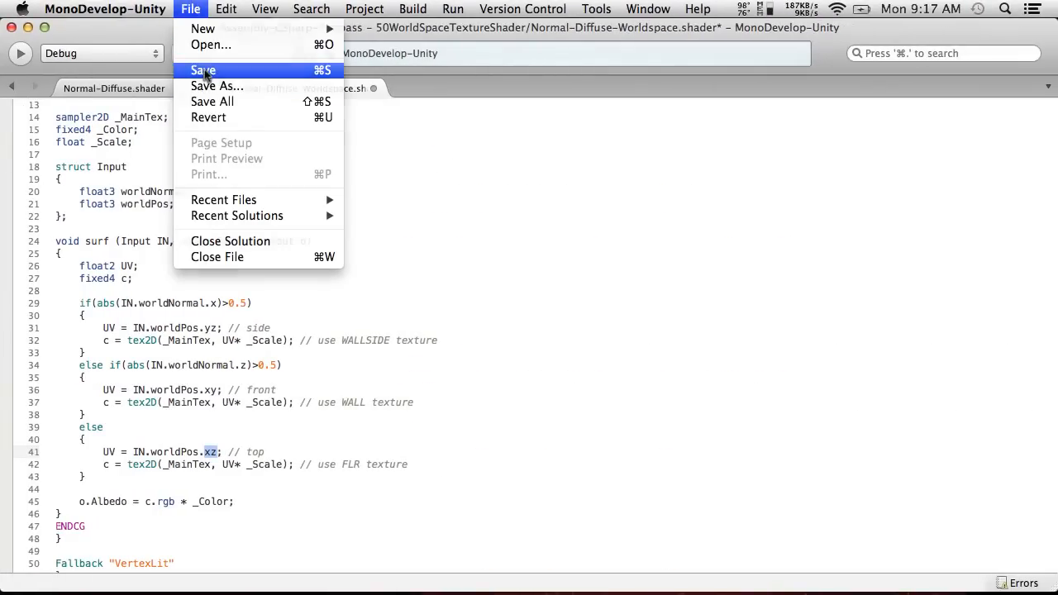
click(208, 69)
key(super+Tab)
key(super+Tab)
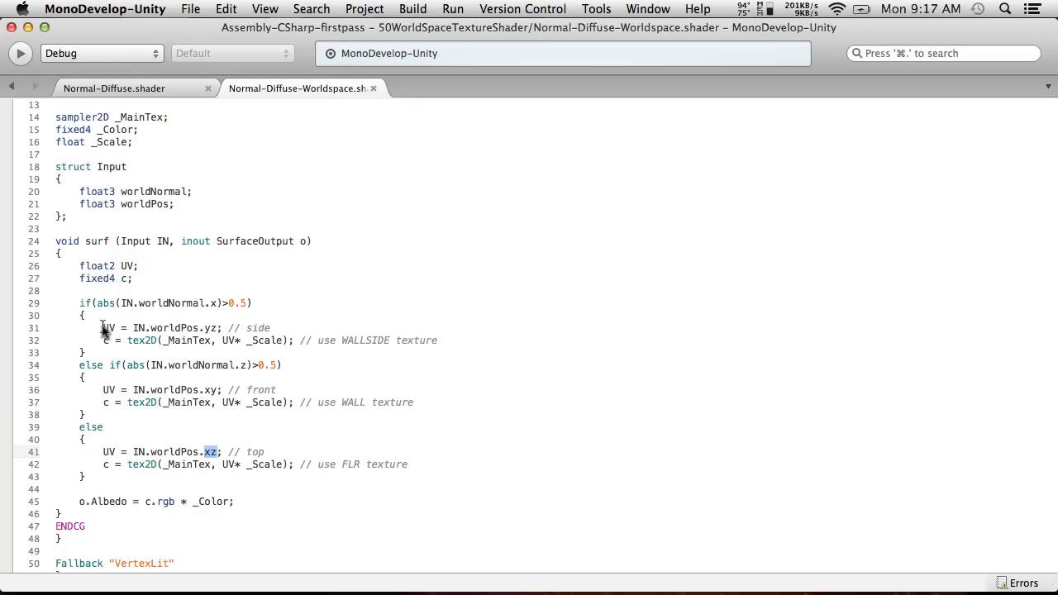
Review the side branch's UV assignment and texture lookup lines, and switch to Unity.
drag(103, 329, 308, 329)
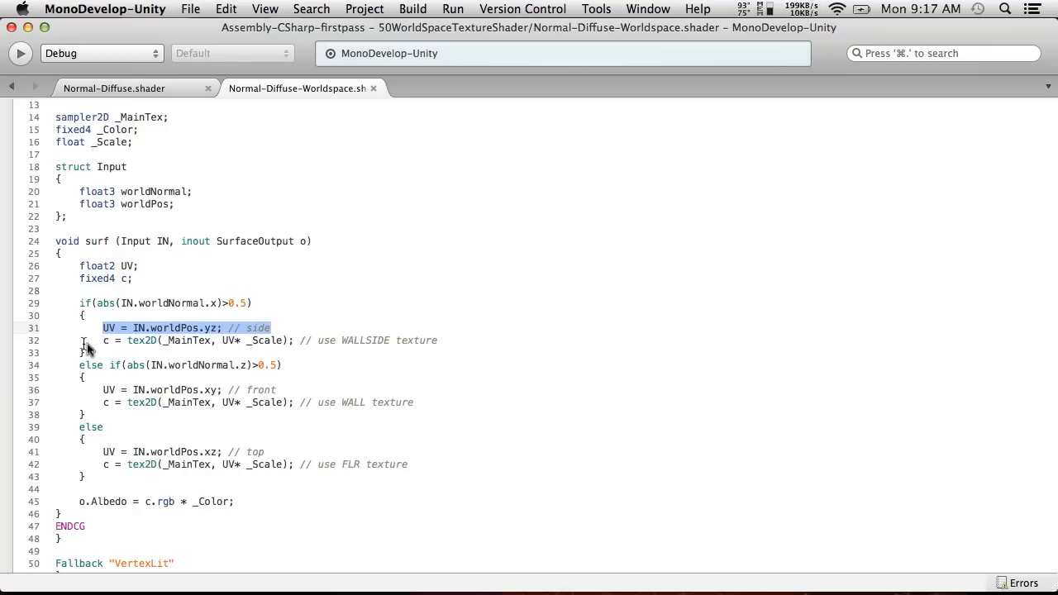
drag(114, 340, 354, 364)
click(105, 8)
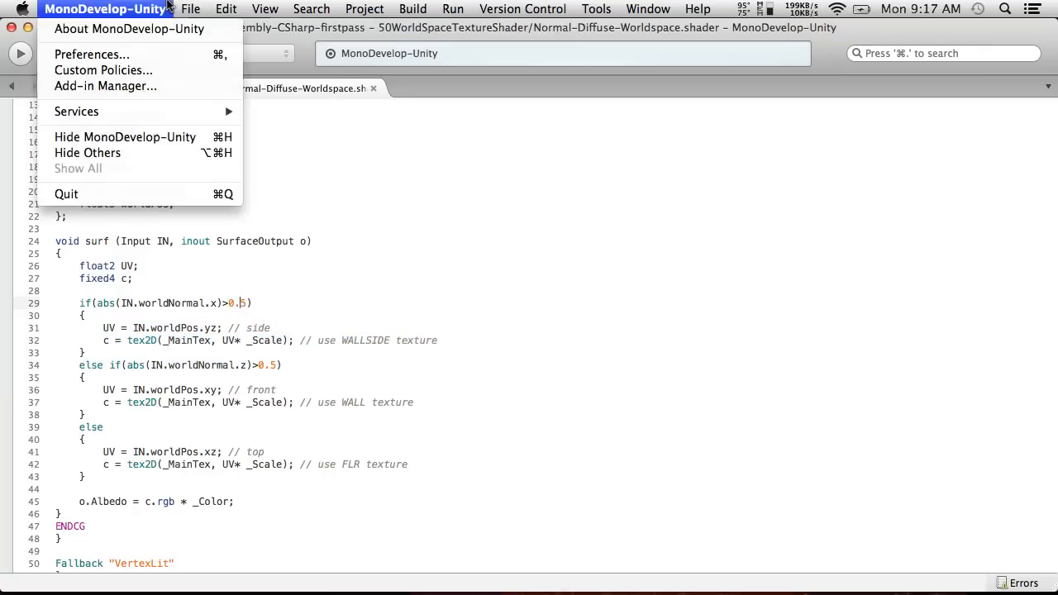
key(super+Tab)
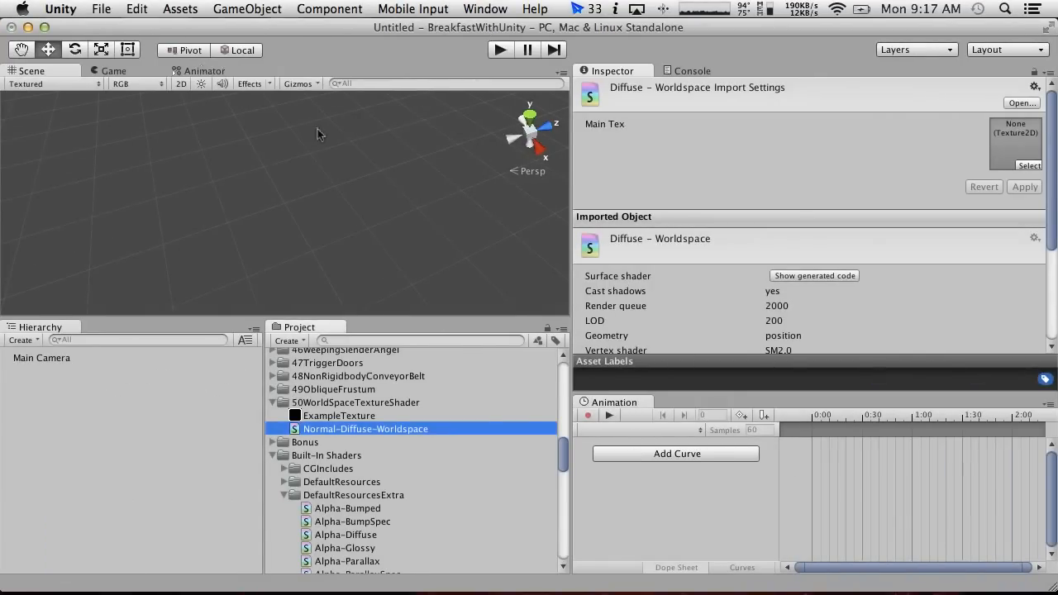
key(Return)
click(303, 403)
click(307, 429)
click(291, 341)
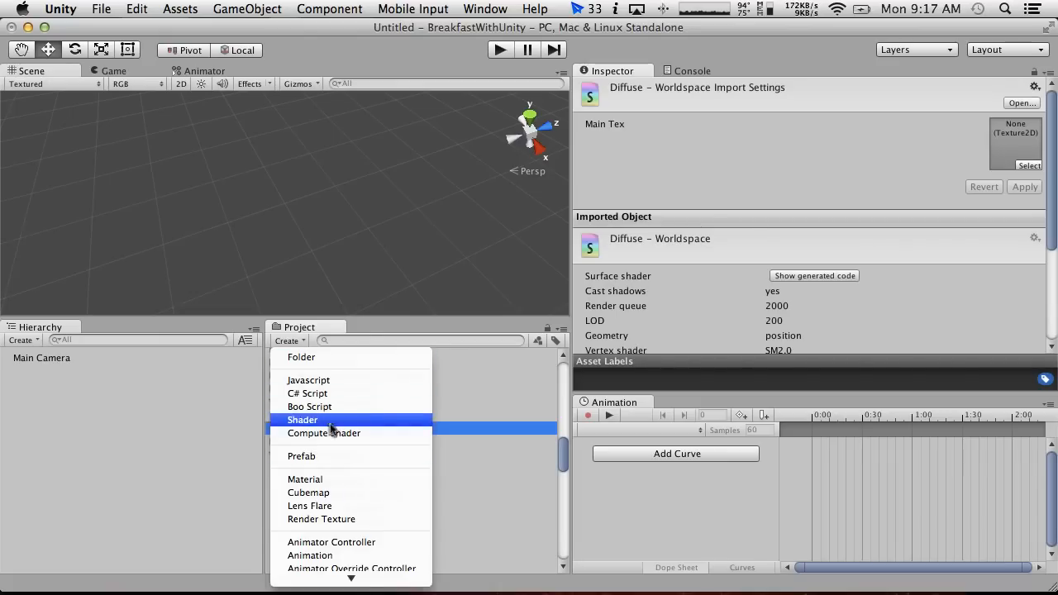
scroll(338, 556, down, 2)
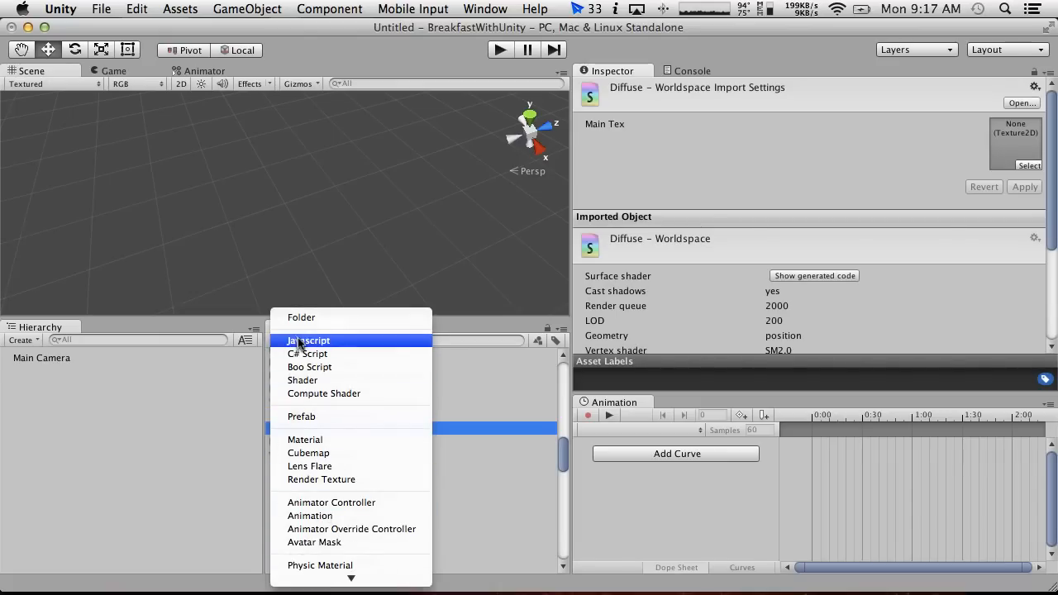
click(305, 380)
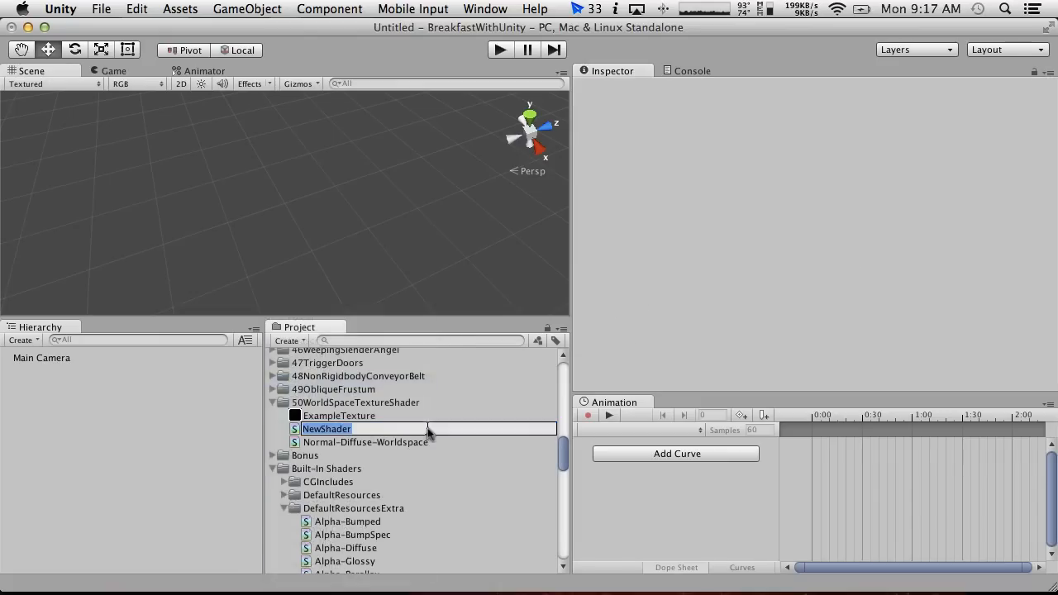
click(326, 442)
right_click(329, 429)
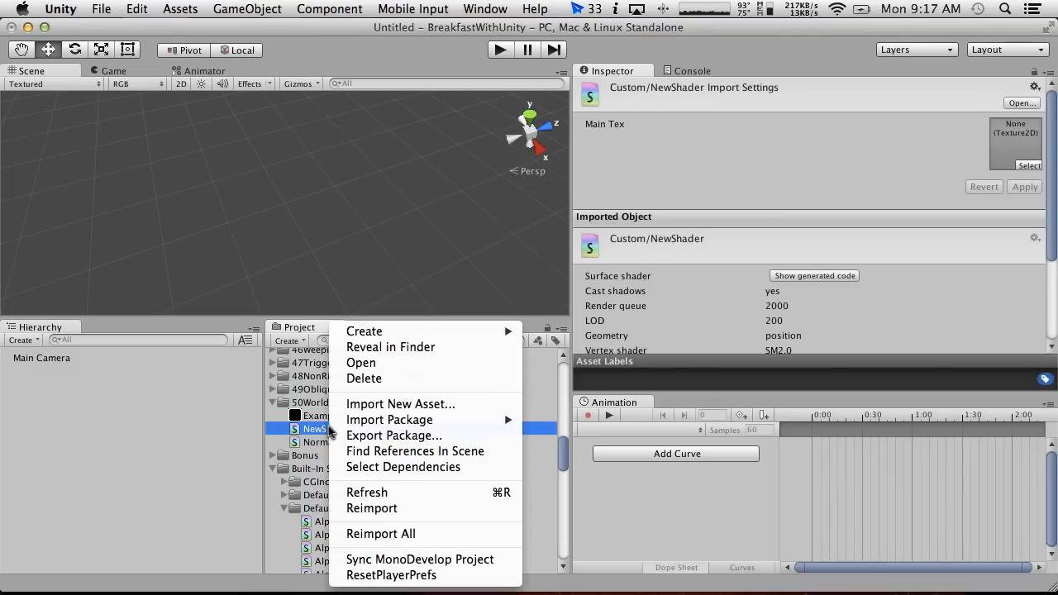
click(366, 378)
click(668, 246)
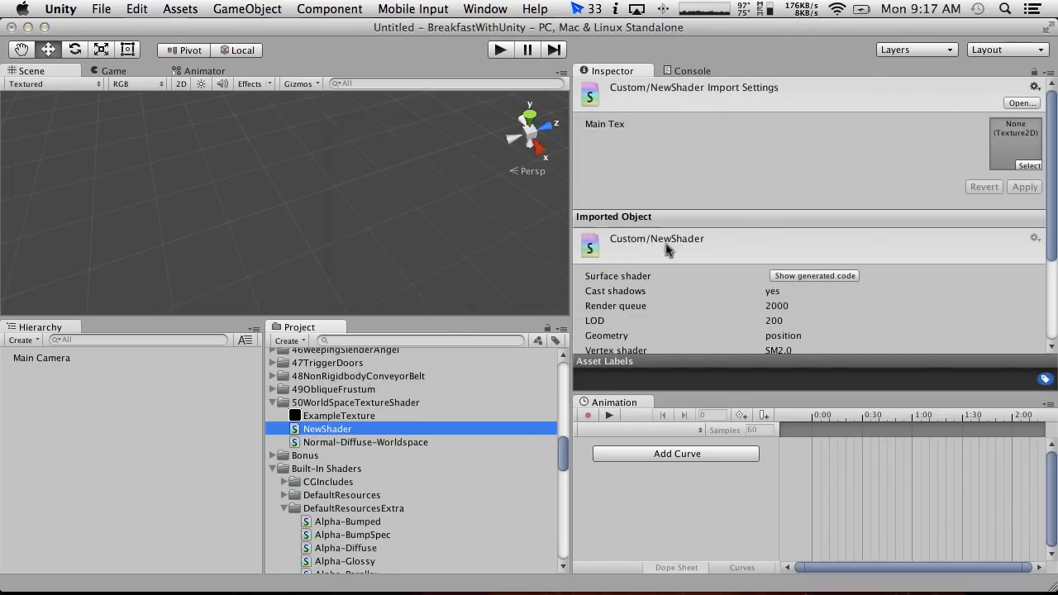
Create a material from the Normal-Diffuse-Worldspace shader and check that Diffuse - Worldspace is its assigned shader.
click(339, 428)
click(289, 340)
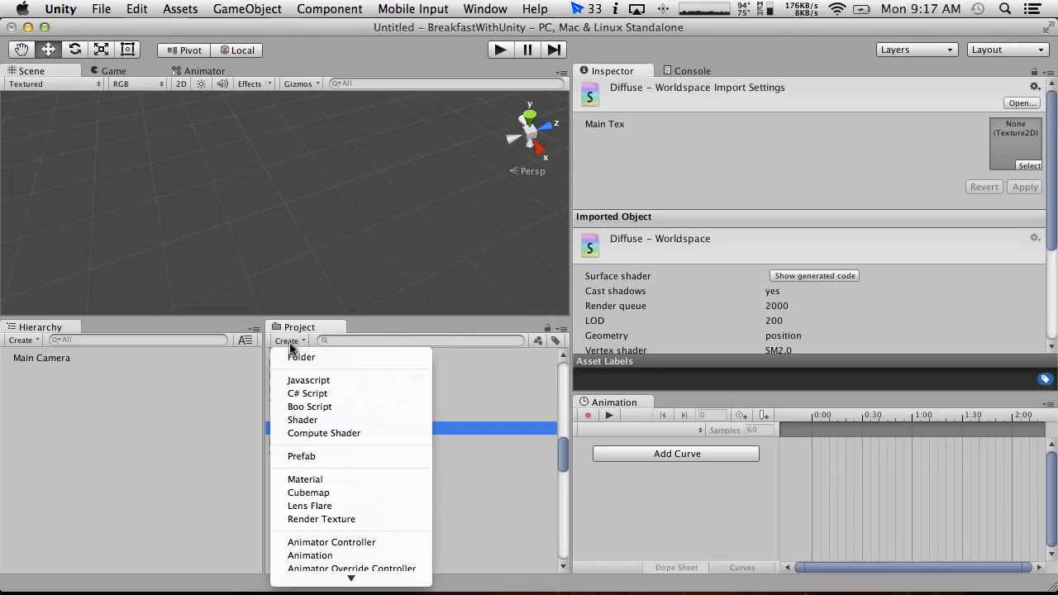
click(320, 481)
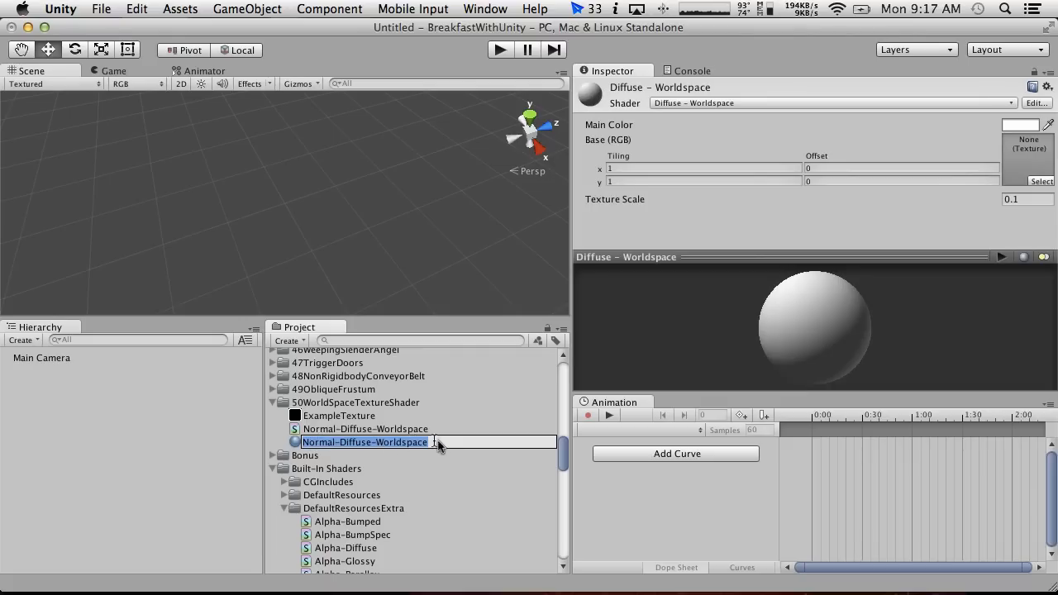
click(753, 102)
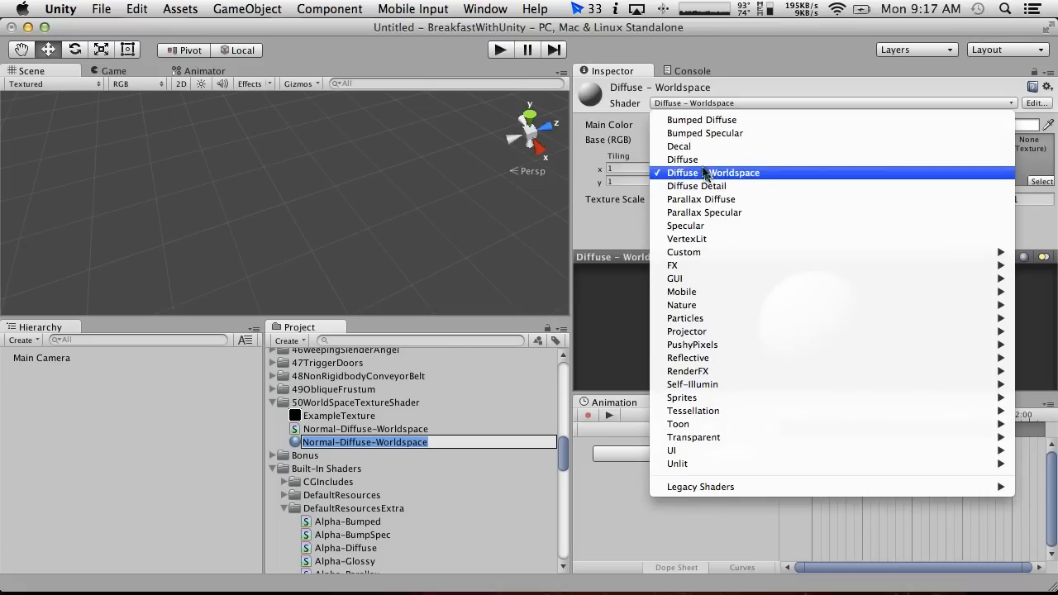
click(610, 246)
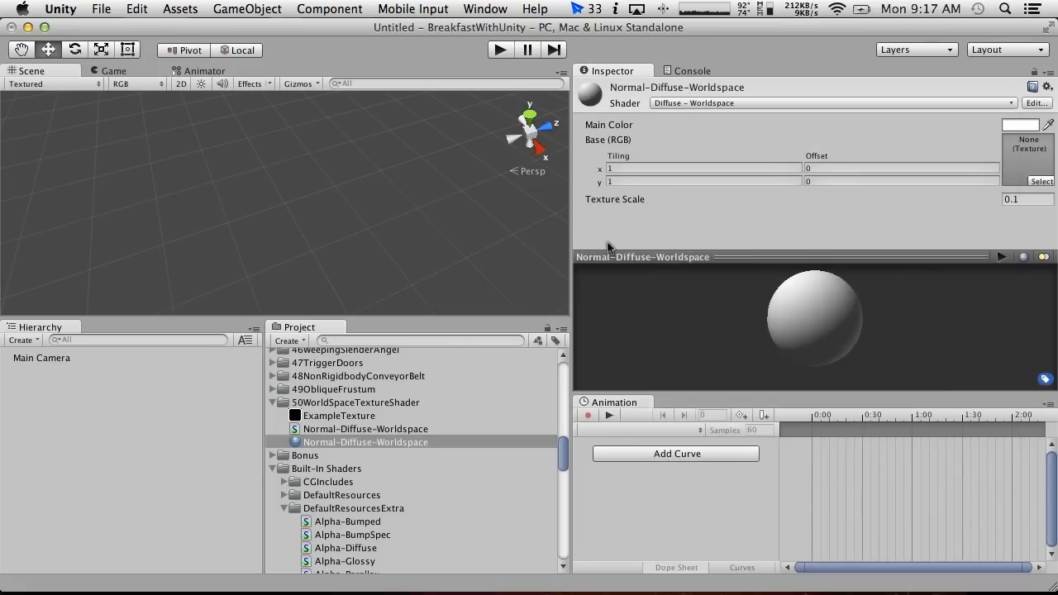
Rename the material as WorldspaceMaterial and assign ExampleTexture as its Base (RGB) texture.
click(366, 444)
click(419, 441)
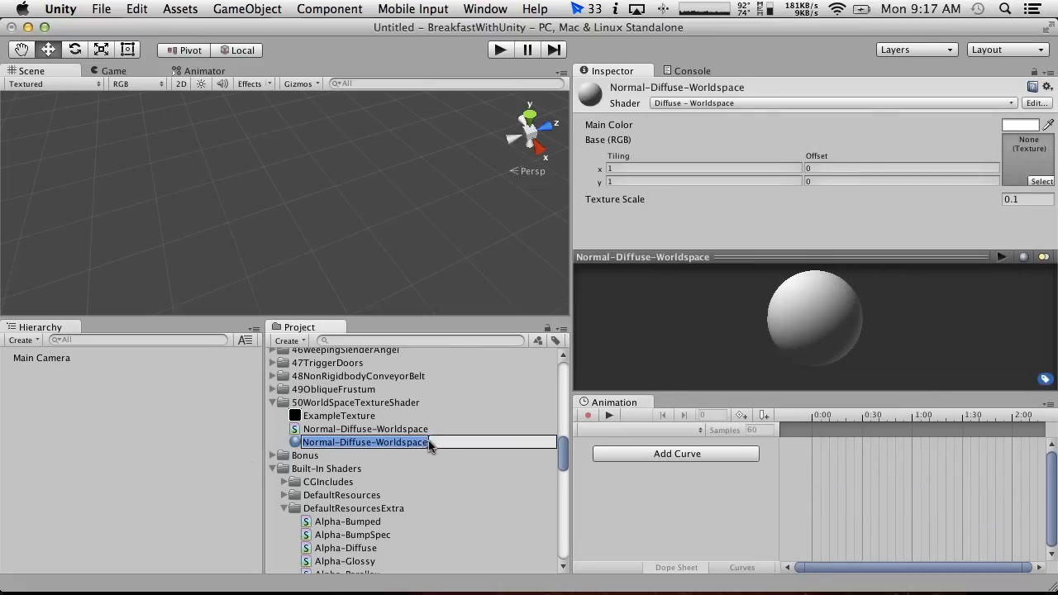
text(Worldspace)
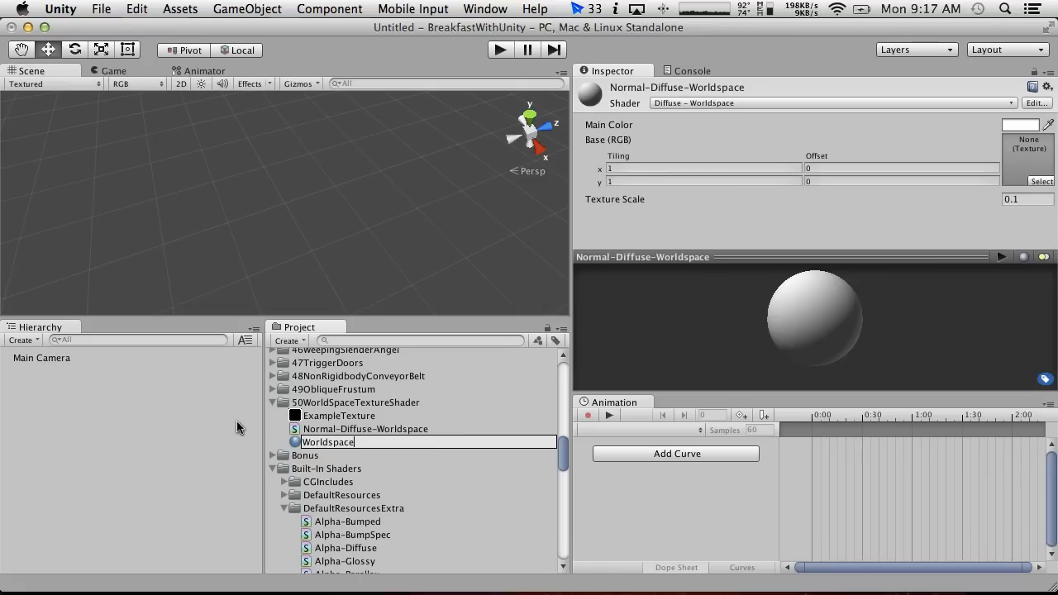
text(Material)
key(Return)
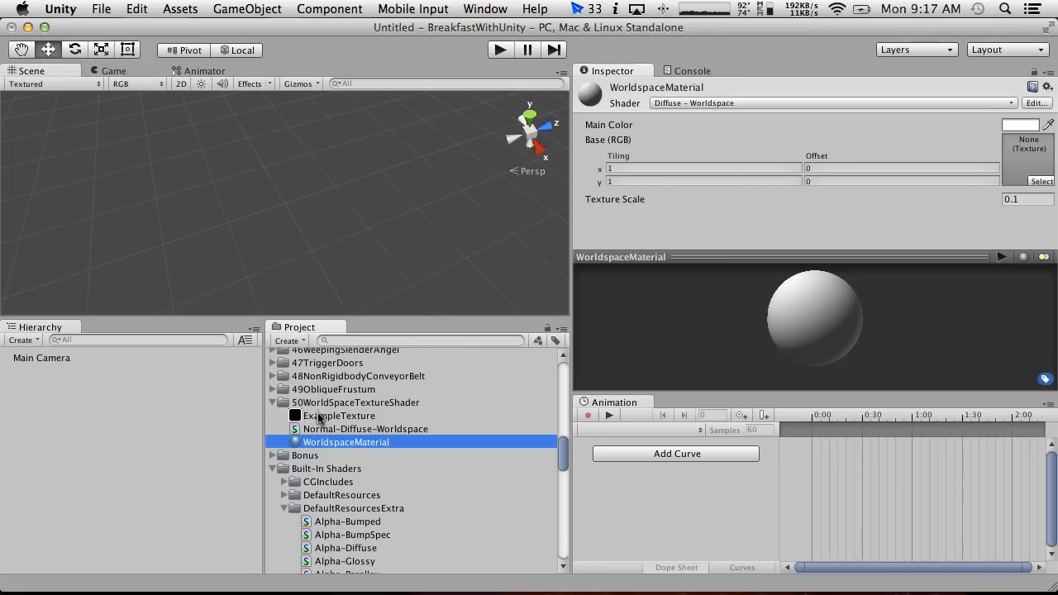
drag(335, 416, 1028, 159)
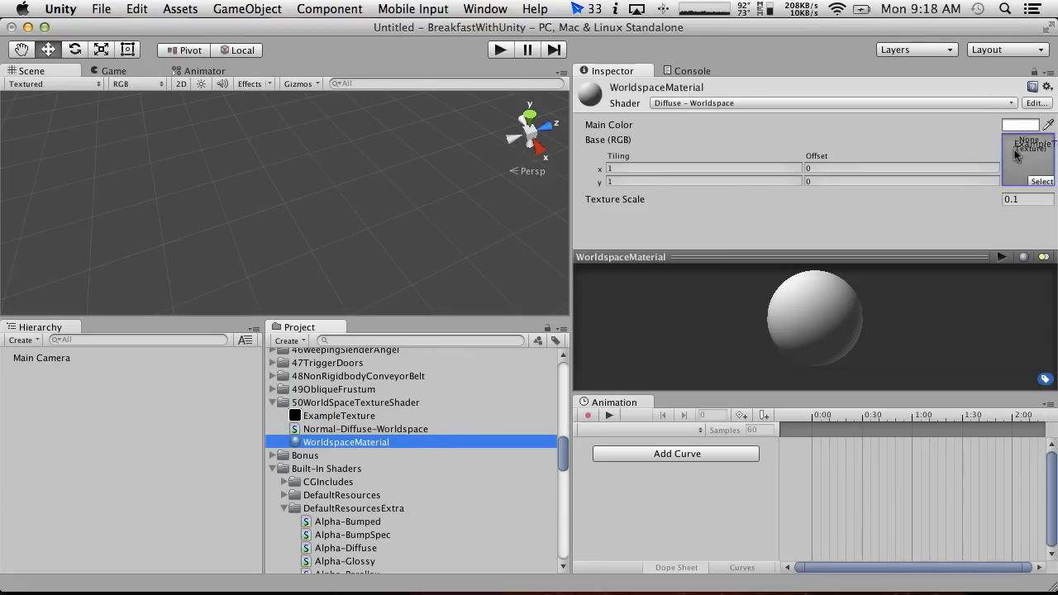
Add a cube to the scene and apply WorldspaceMaterial to it.
click(23, 339)
mouse_move(73, 382)
click(161, 383)
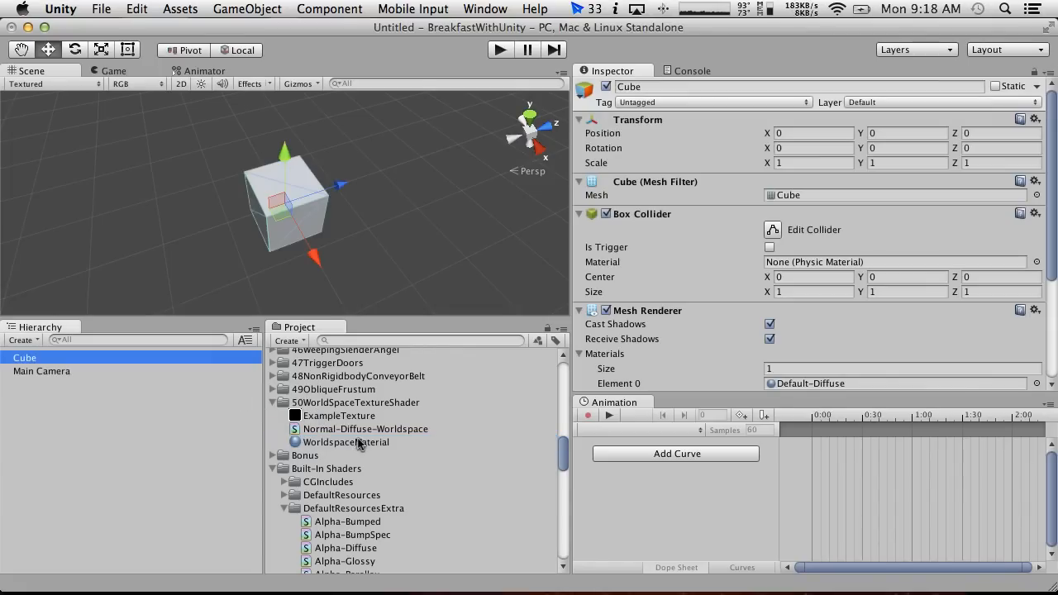
drag(360, 444, 62, 361)
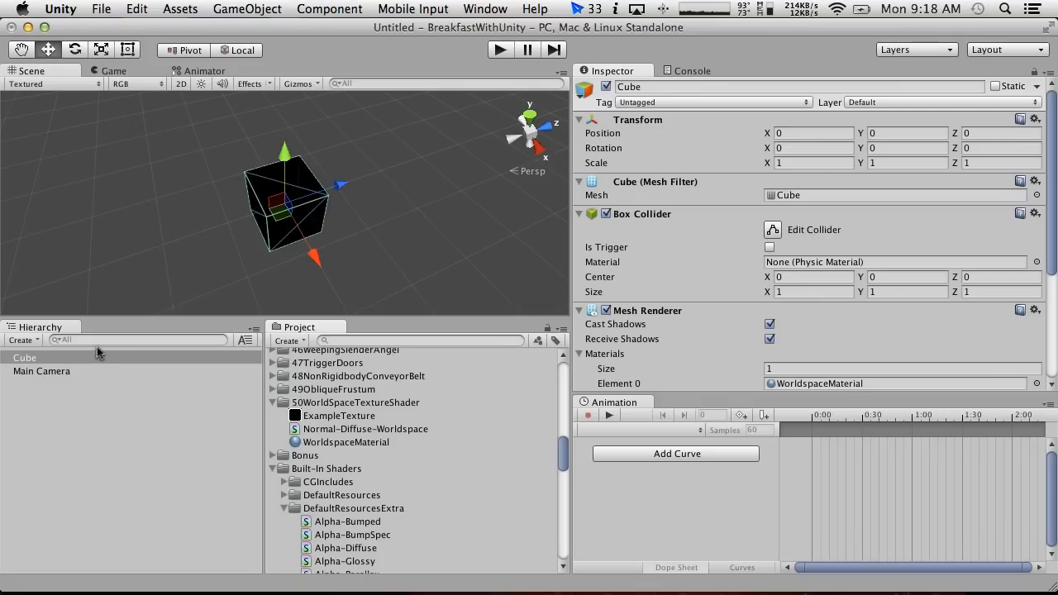
Inspect the settings of ExampleTexture, WorldspaceMaterial and the cube, viewing the cube in the scene.
click(326, 418)
click(348, 442)
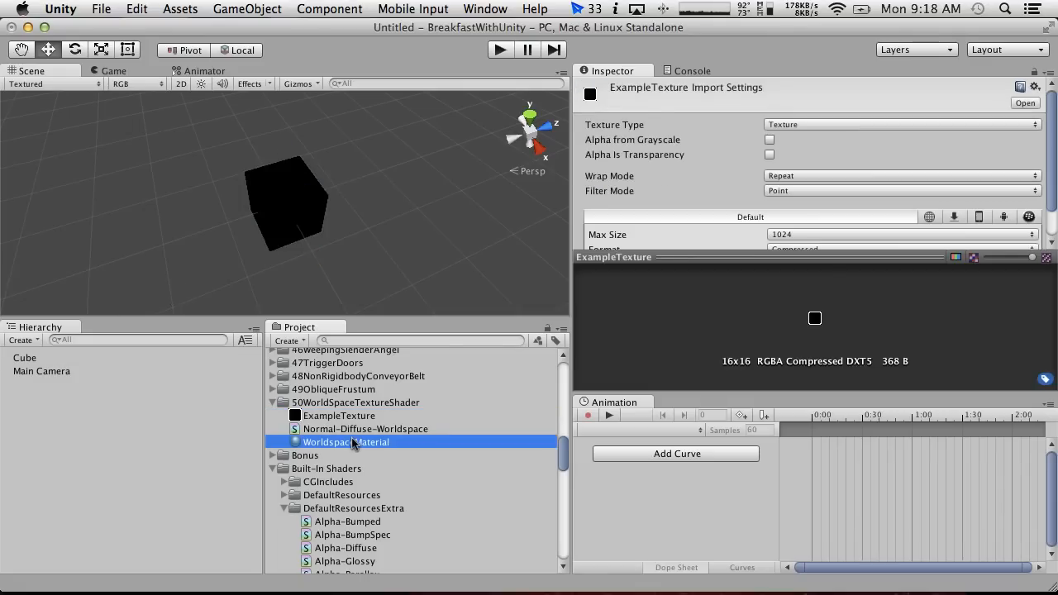
alt+drag(492, 222, 417, 223)
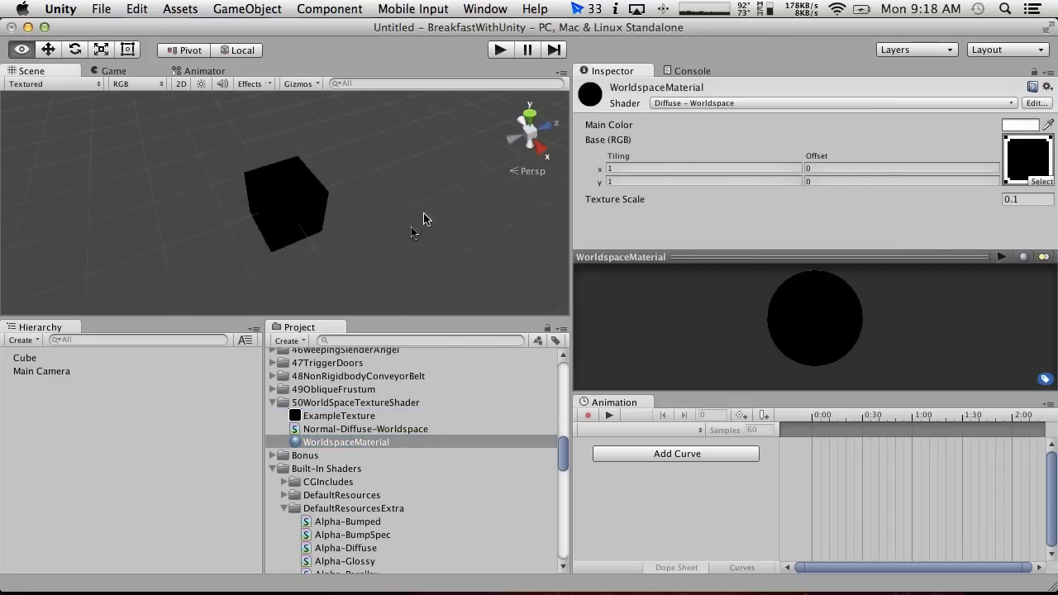
click(217, 204)
click(311, 203)
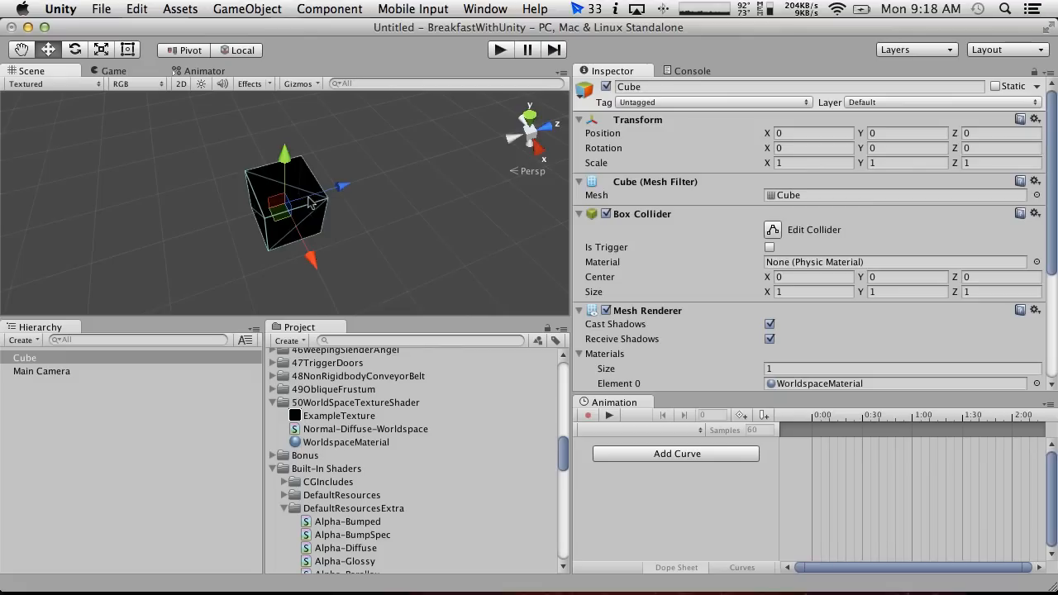
Try rescaling the cube along X to test the worldspace texture, and set its X scale back to 1.
scroll(862, 205, down, 3)
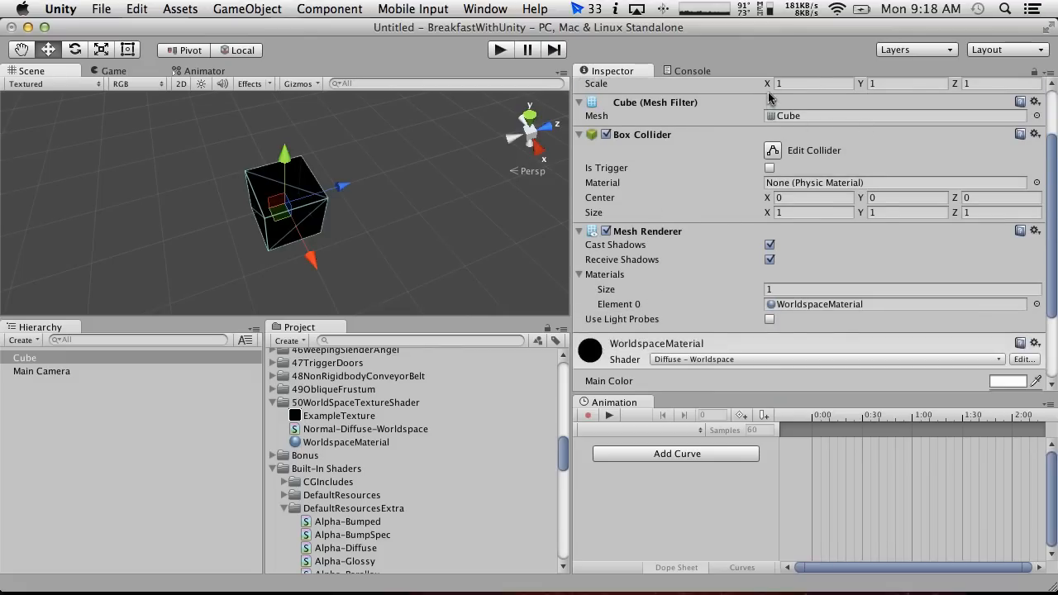
drag(769, 86, 901, 129)
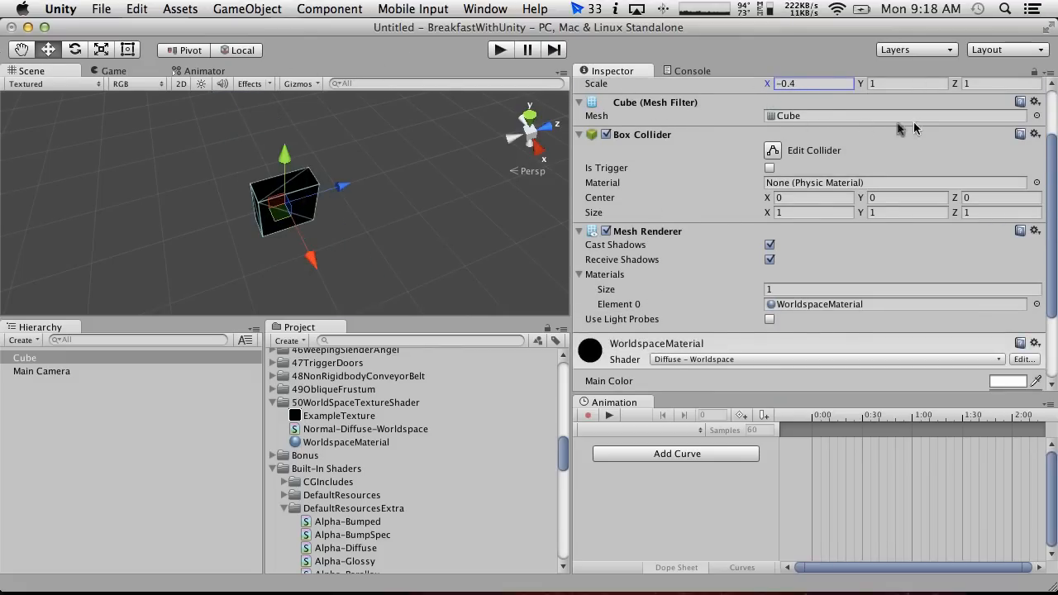
drag(822, 84, 655, 55)
text(1)
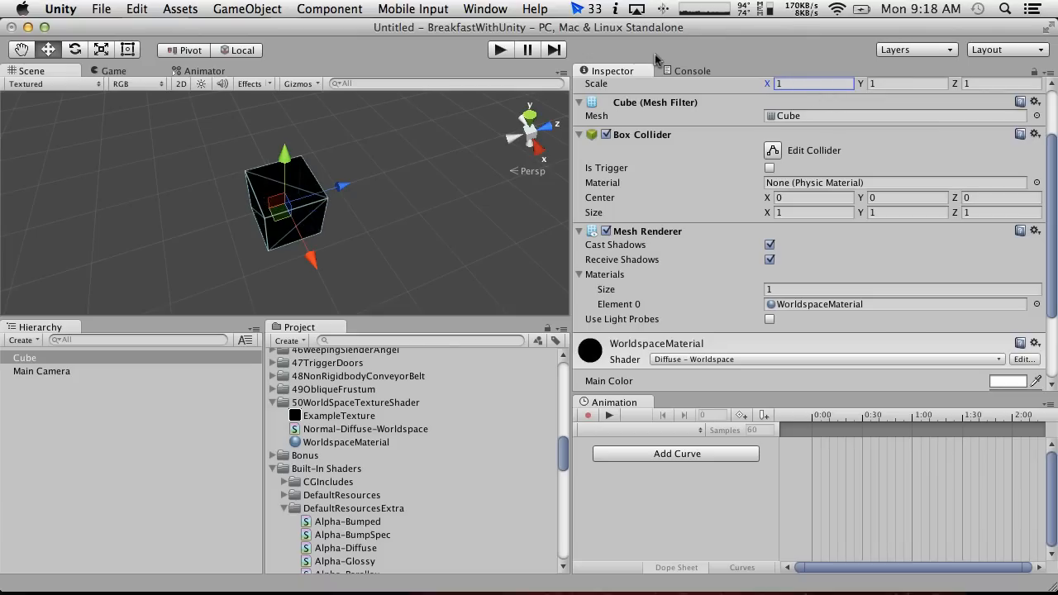
Set the default Texture Scale property to 1.0 in the Normal-Diffuse-Worldspace shader code and save the file.
click(348, 417)
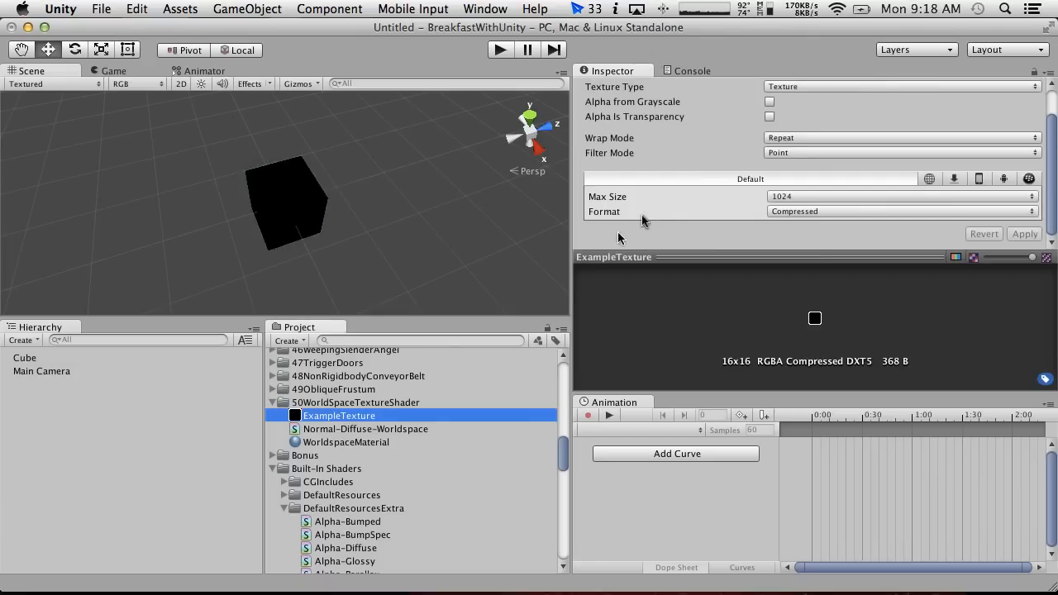
scroll(650, 214, up, 2)
scroll(651, 214, down, 2)
click(341, 440)
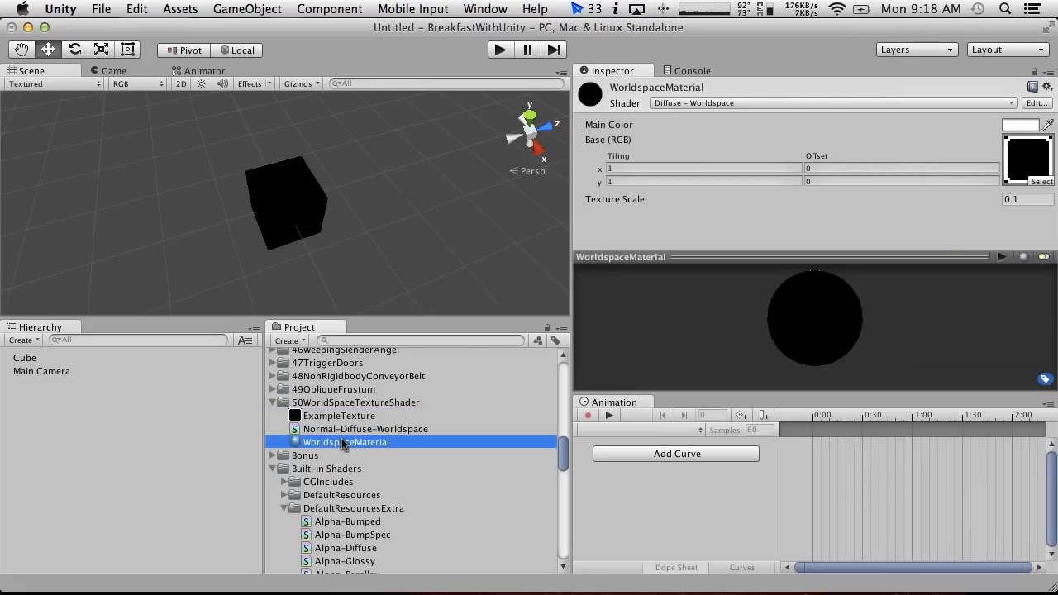
click(347, 429)
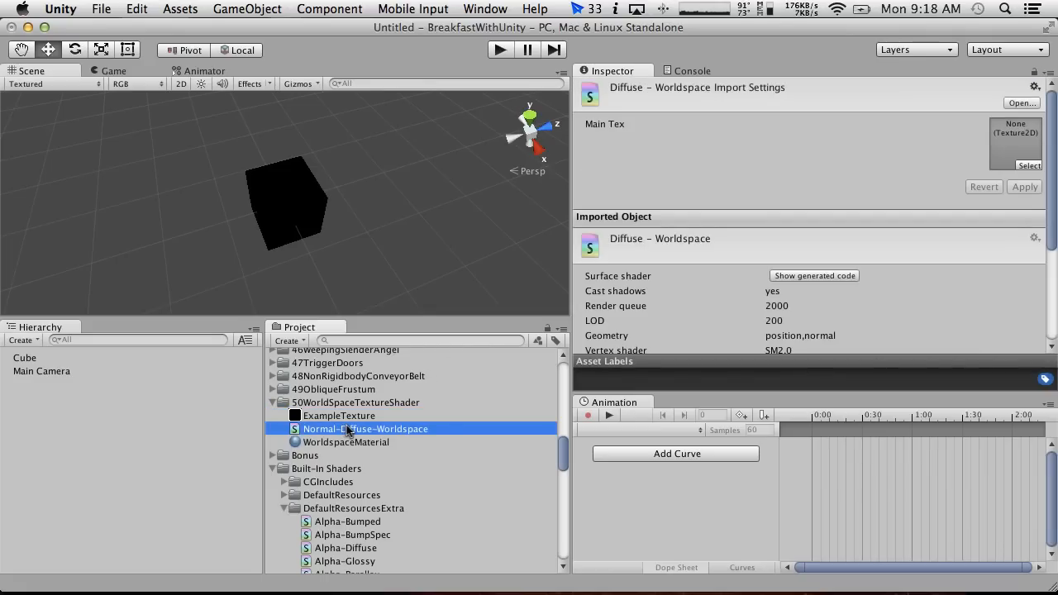
double_click(348, 429)
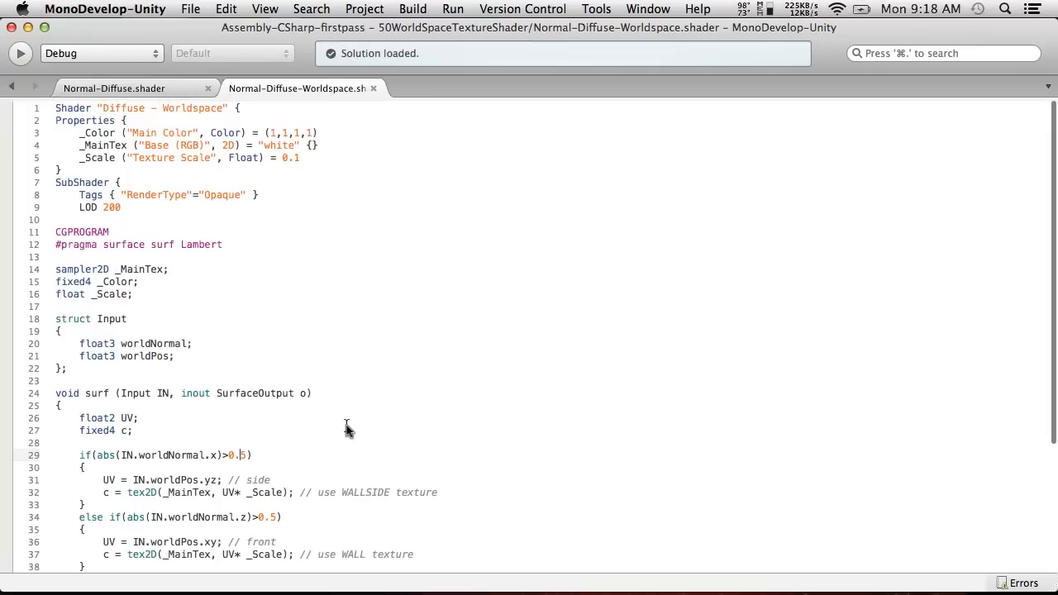
drag(318, 156, 282, 155)
text(1)
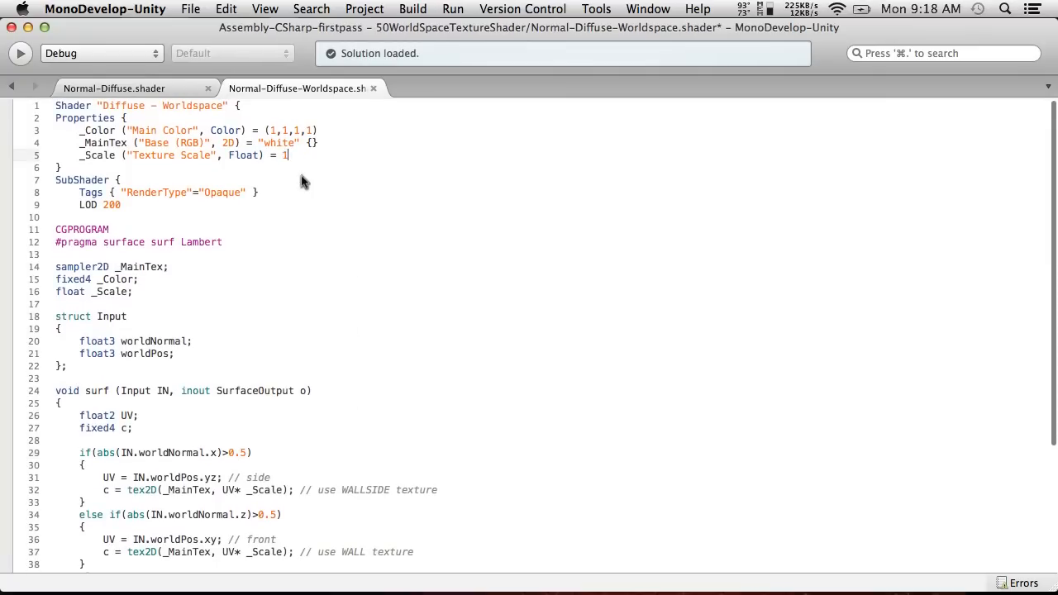
text(.0)
click(225, 8)
mouse_move(190, 9)
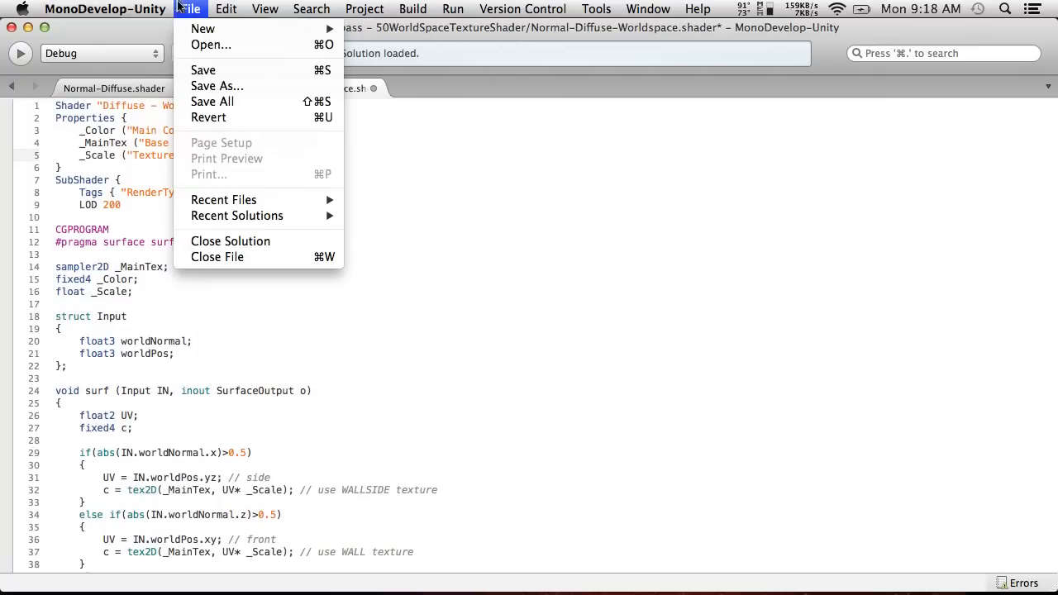
click(215, 70)
Switch back to Unity and set the Texture Scale of the cube's WorldspaceMaterial to 1.
key(super+Tab)
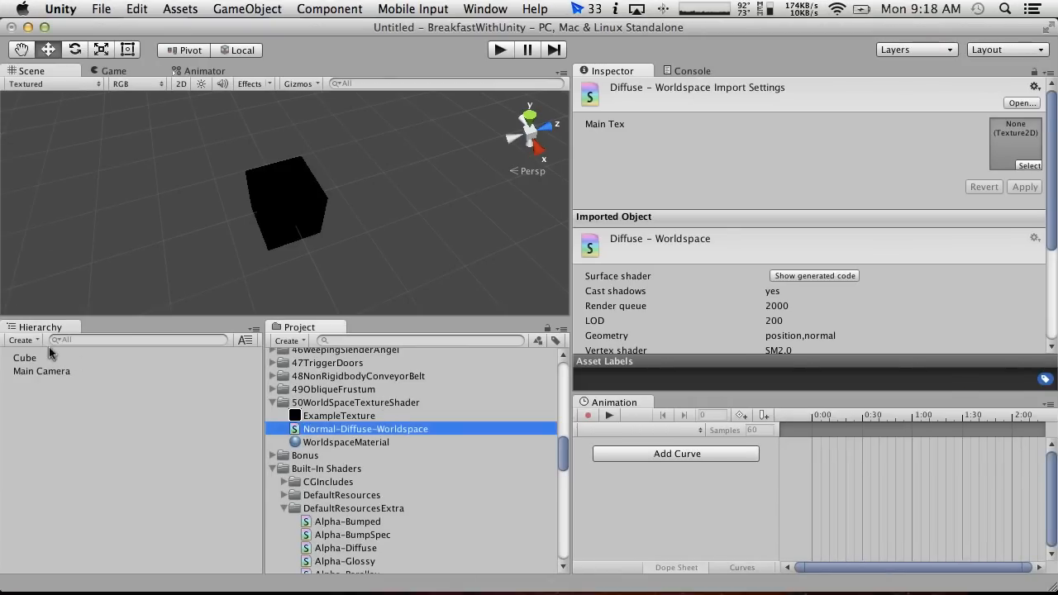
click(50, 358)
scroll(760, 378, down, 5)
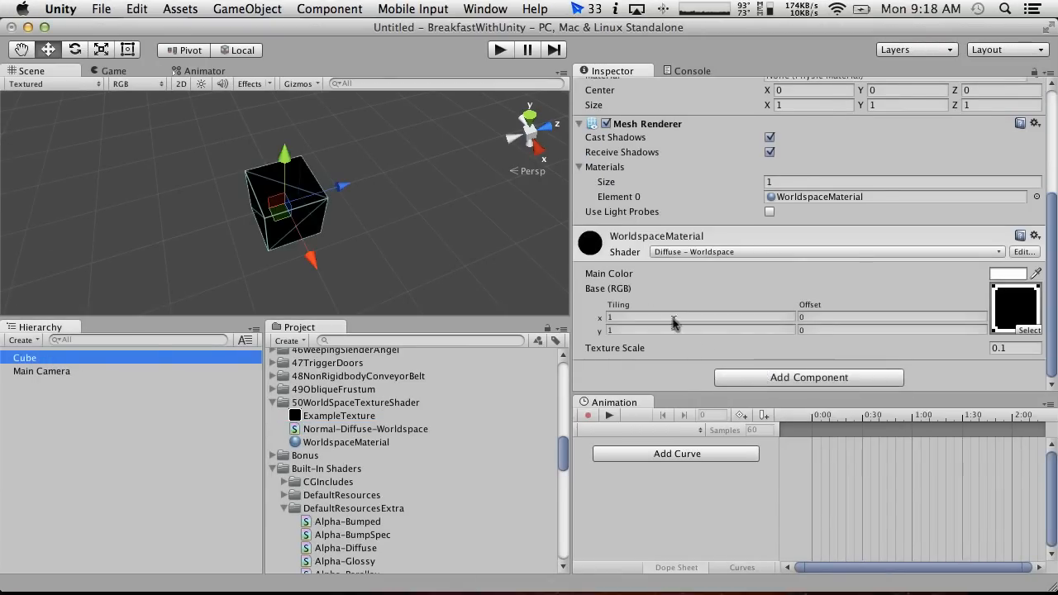
click(1015, 348)
text(1)
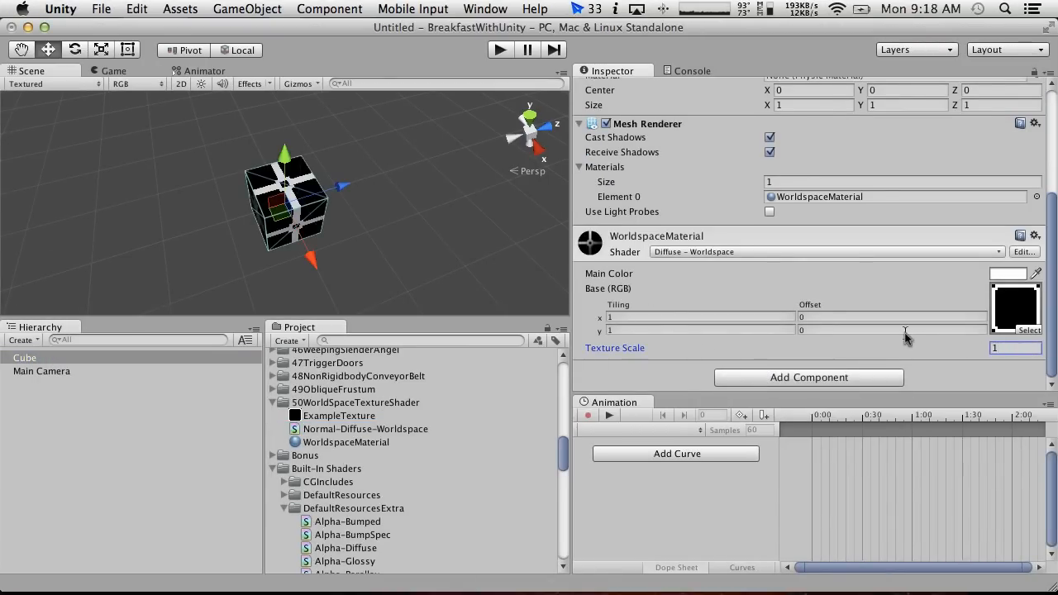
alt+drag(345, 297, 366, 143)
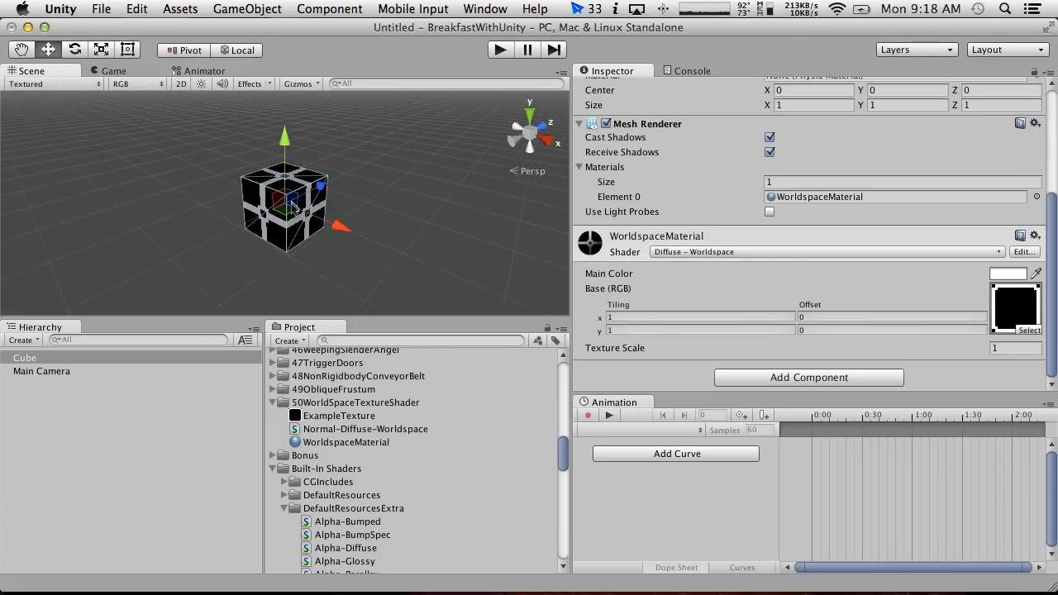
Move the cube with grid snapping to position 0.5 on X, Y and Z.
scroll(694, 121, up, 5)
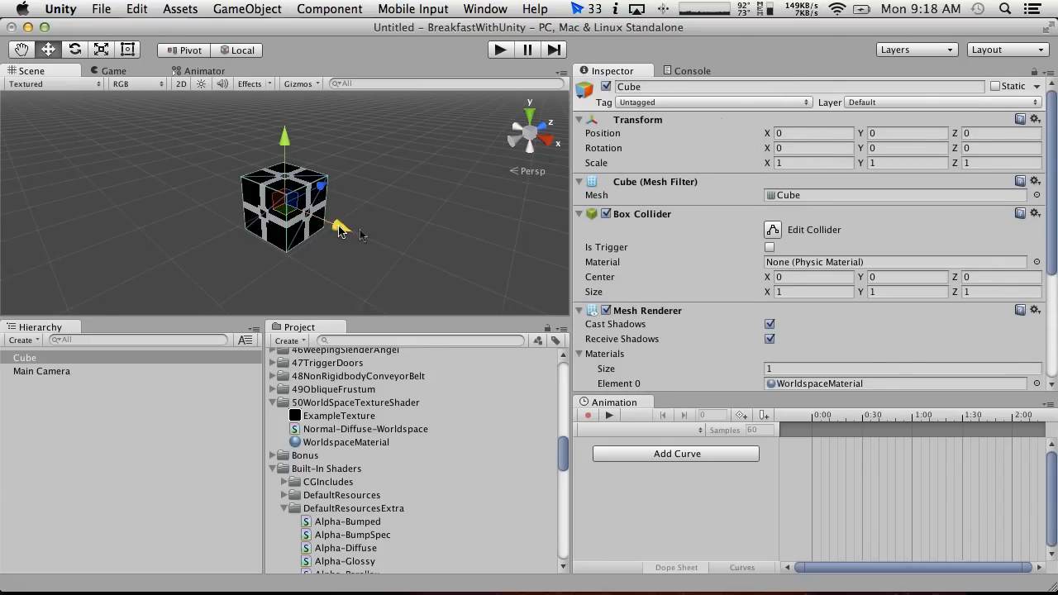
mouse_move(339, 230)
super+mouse_down()
mouse_move(382, 237)
mouse_move(336, 222)
super+mouse_up()
drag(172, 253, 430, 269)
alt+drag(256, 291, 434, 321)
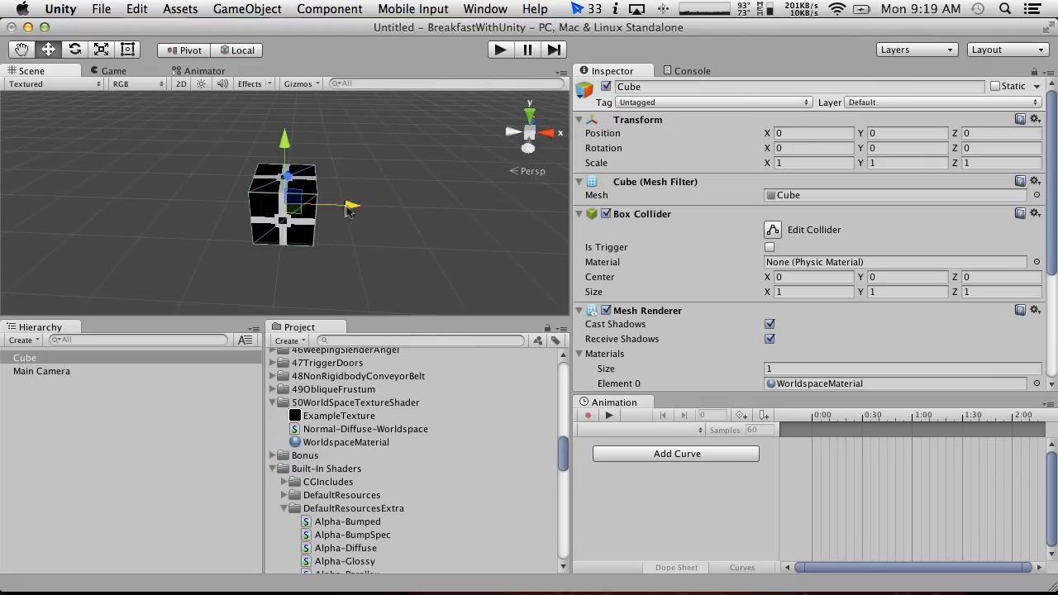
super+drag(347, 211, 371, 211)
super+drag(319, 155, 320, 126)
alt+drag(480, 295, 95, 229)
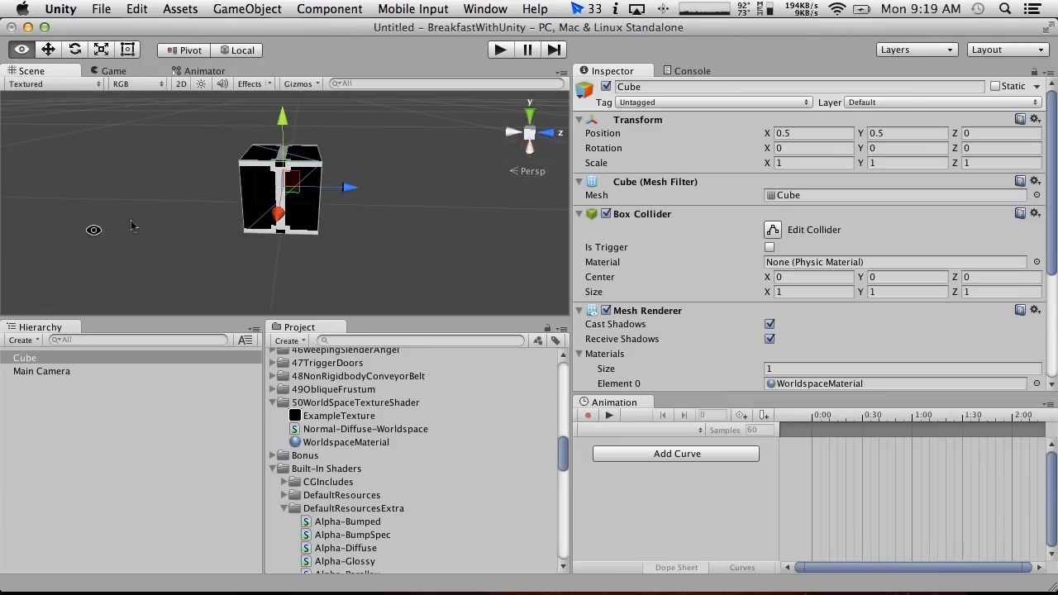
super+drag(348, 190, 388, 191)
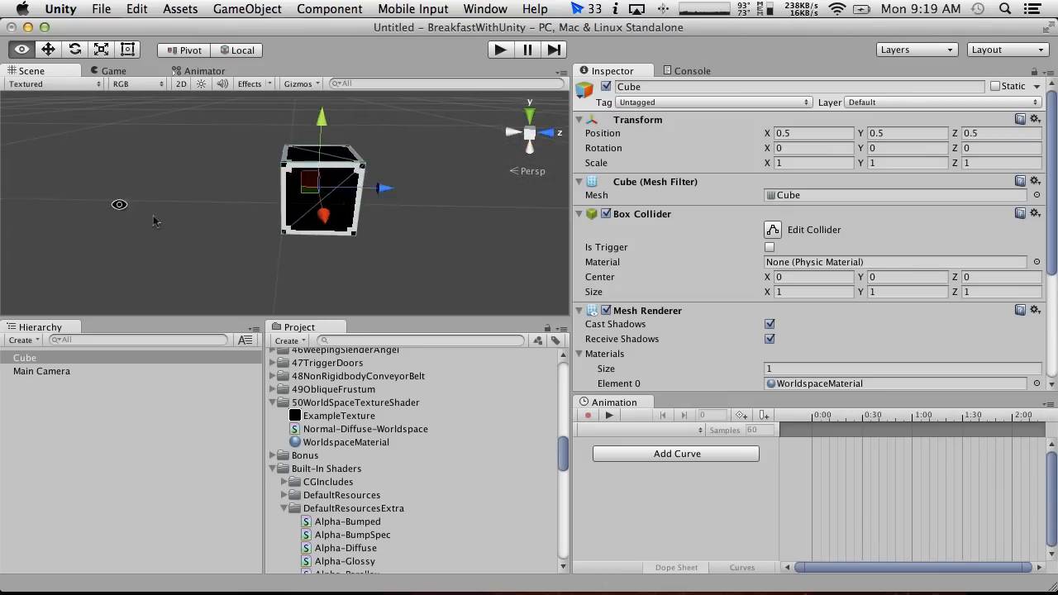
Try sliding the cube along Z to about -1.52, and undo the move.
alt+drag(153, 214, 398, 243)
drag(383, 206, 240, 302)
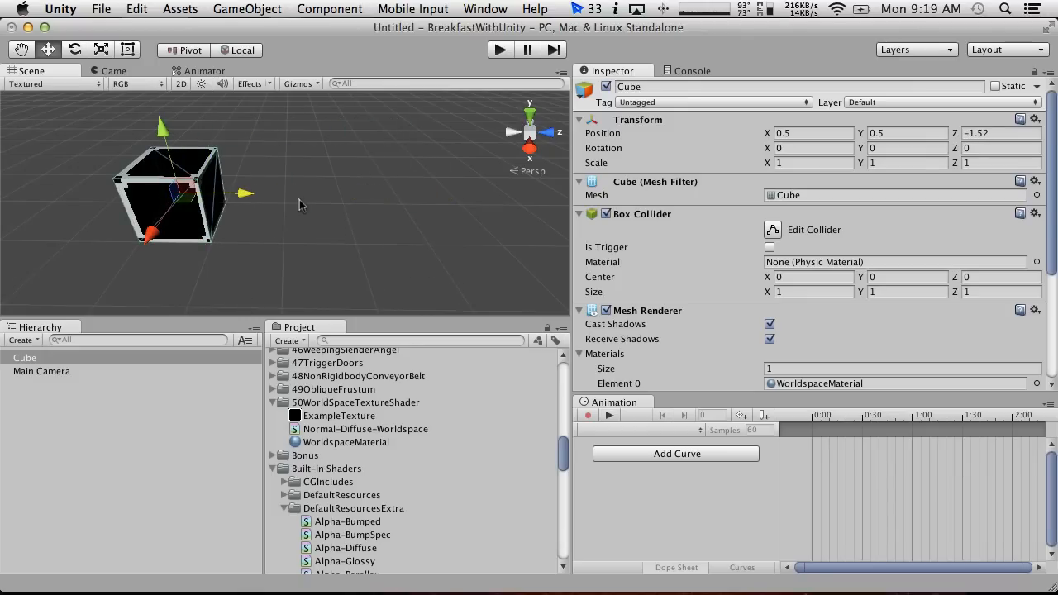
key(super+z)
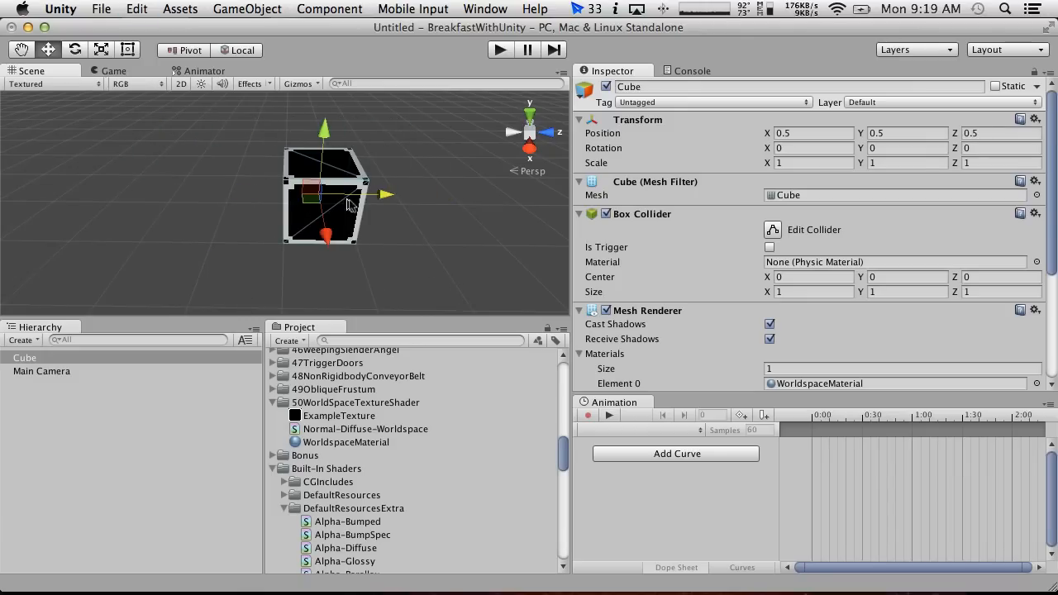
Try an X scale of 2 on the cube from two viewing angles, setting it back to 1 each time.
alt+drag(378, 215, 457, 238)
alt+drag(511, 197, 405, 197)
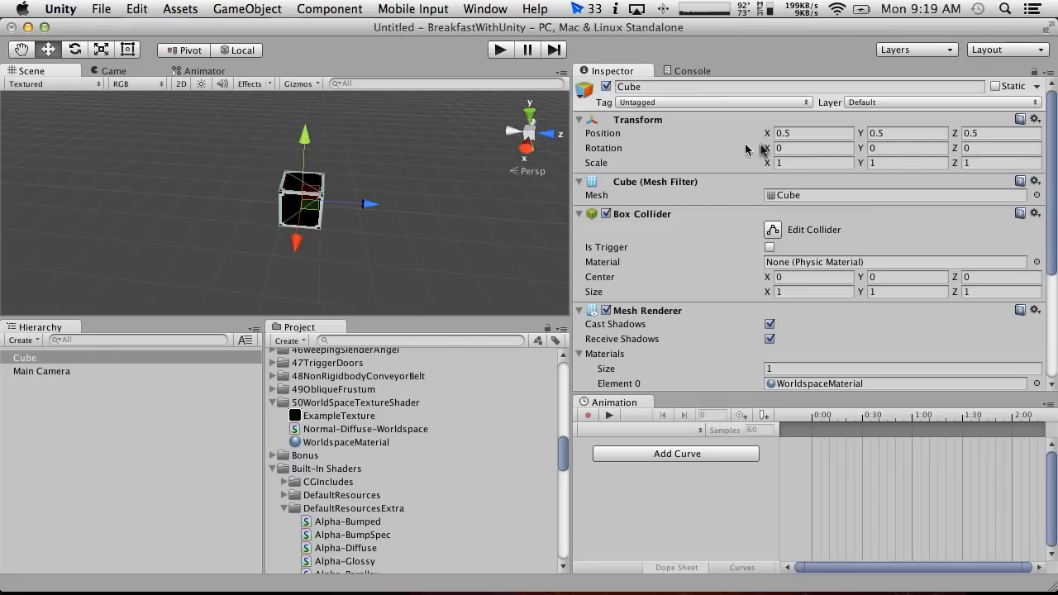
click(798, 163)
text(2)
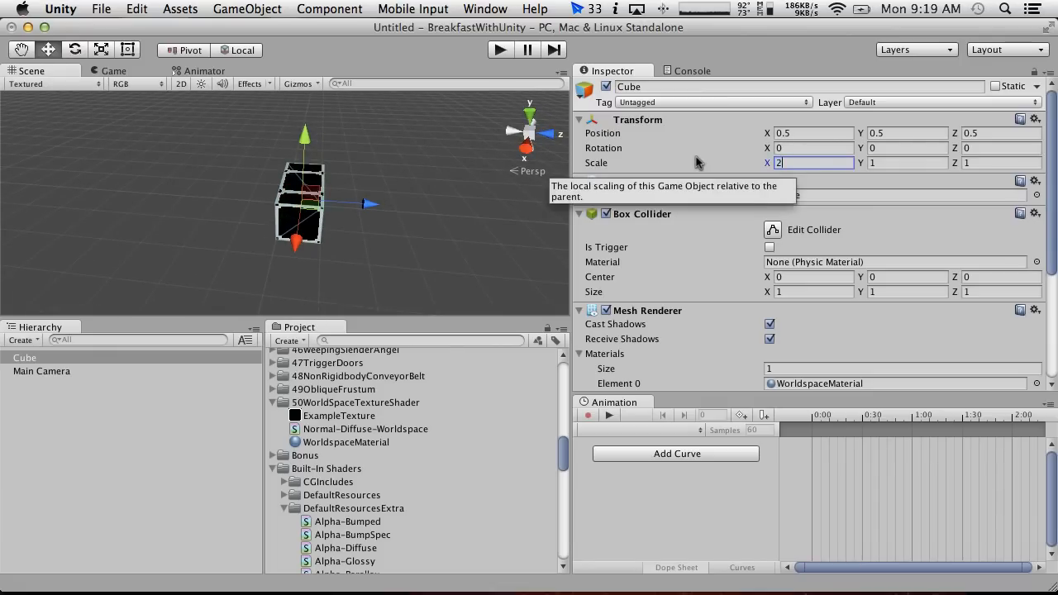
key(BackSpace)
text(1)
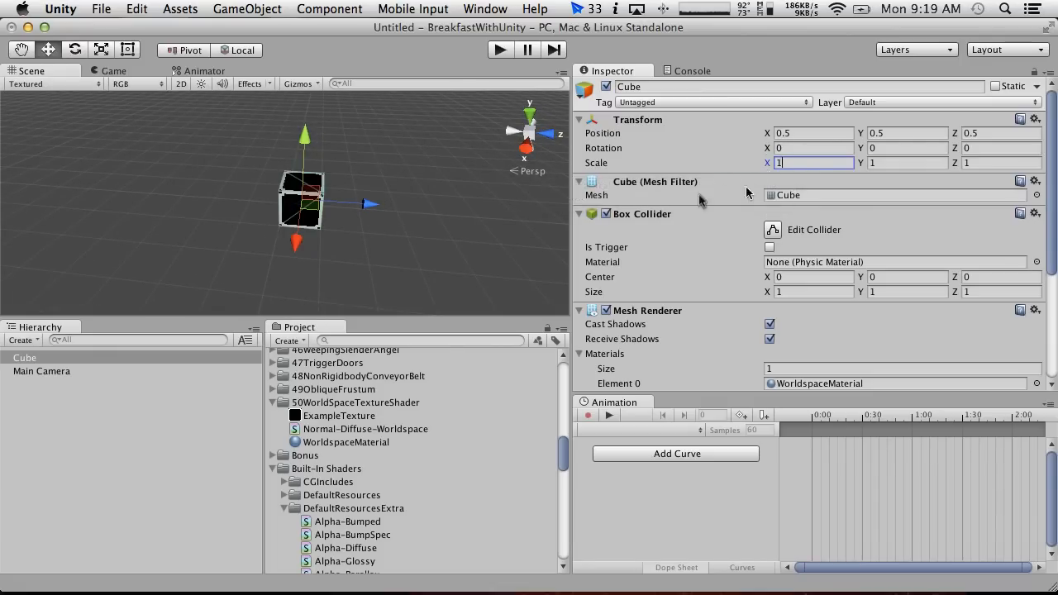
alt+drag(480, 229, 546, 223)
click(780, 163)
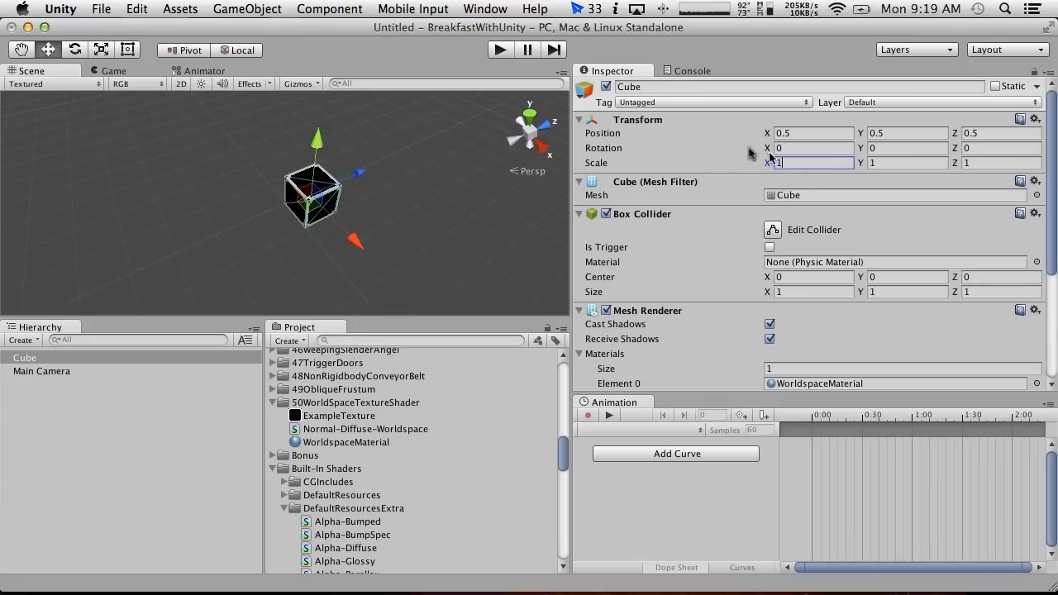
text(2)
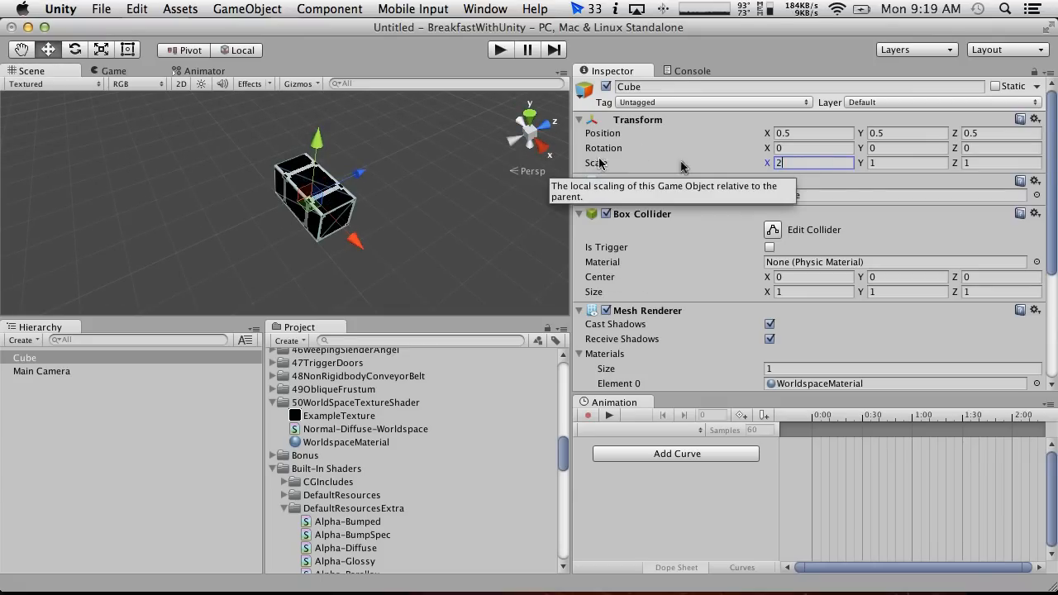
key(BackSpace)
text(1)
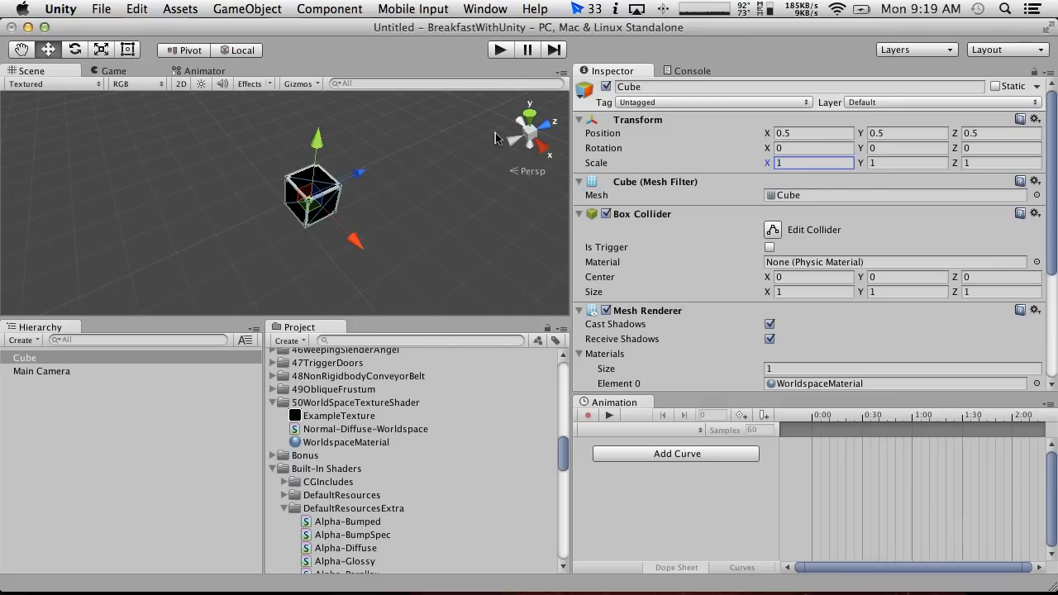
key(Return)
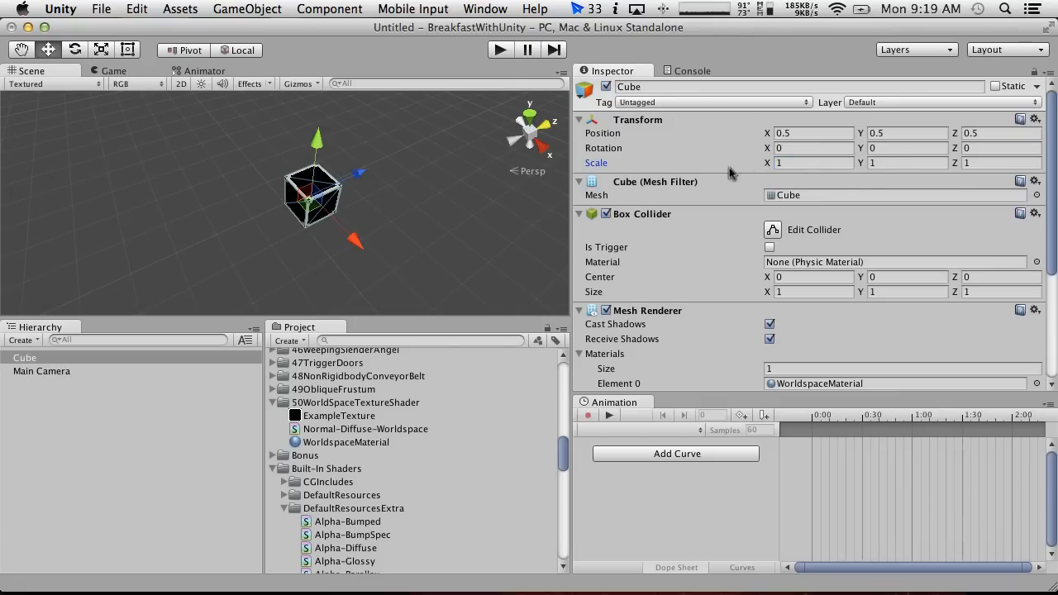
Try stretching the cube to an X scale of about 6.33 and a Y scale of about 5.2, and reset both to 1.
drag(768, 163, 779, 204)
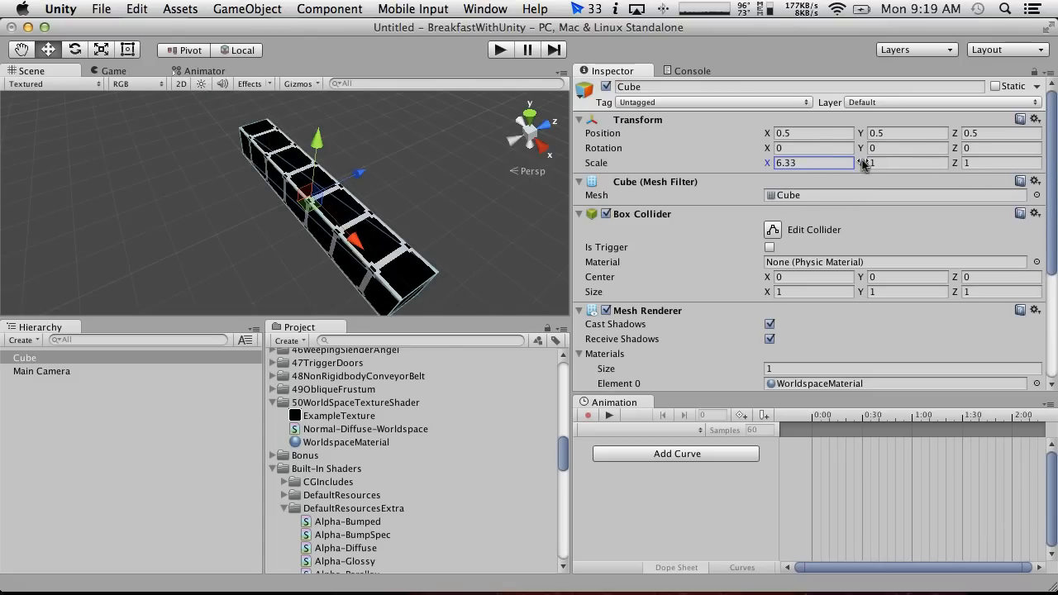
drag(862, 165, 963, 163)
alt+drag(248, 132, 263, 230)
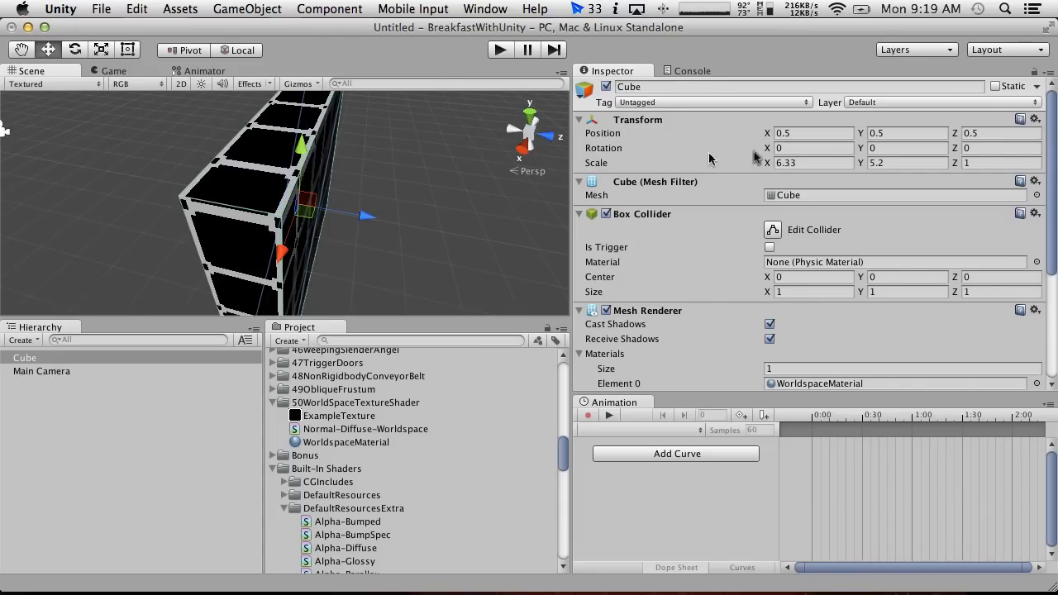
click(795, 163)
text(1)
key(Tab)
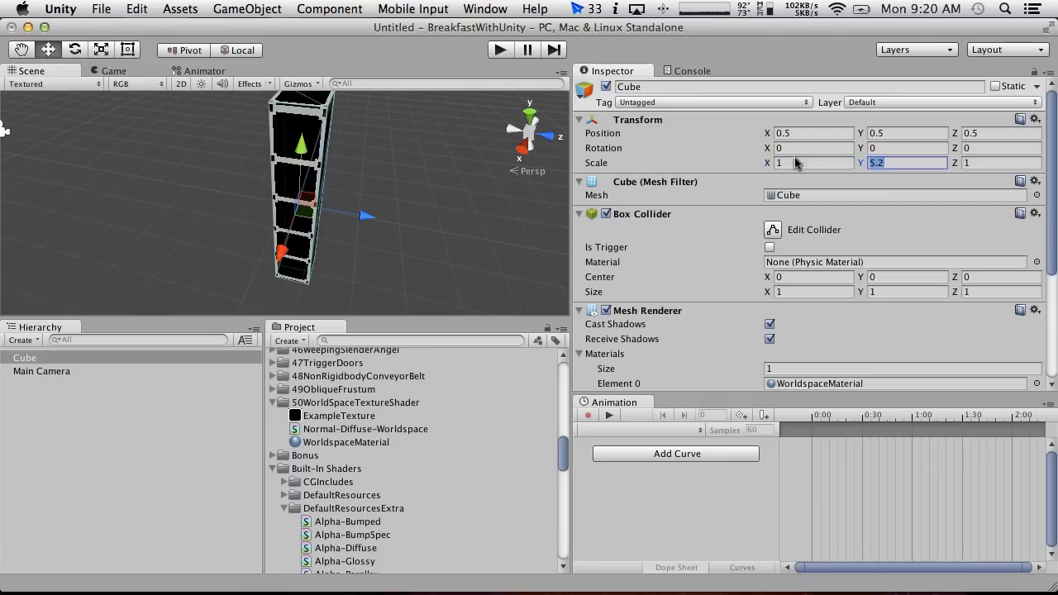
text(1)
Create an empty GameObject at the origin and make the cube its child.
alt+drag(546, 137, 508, 177)
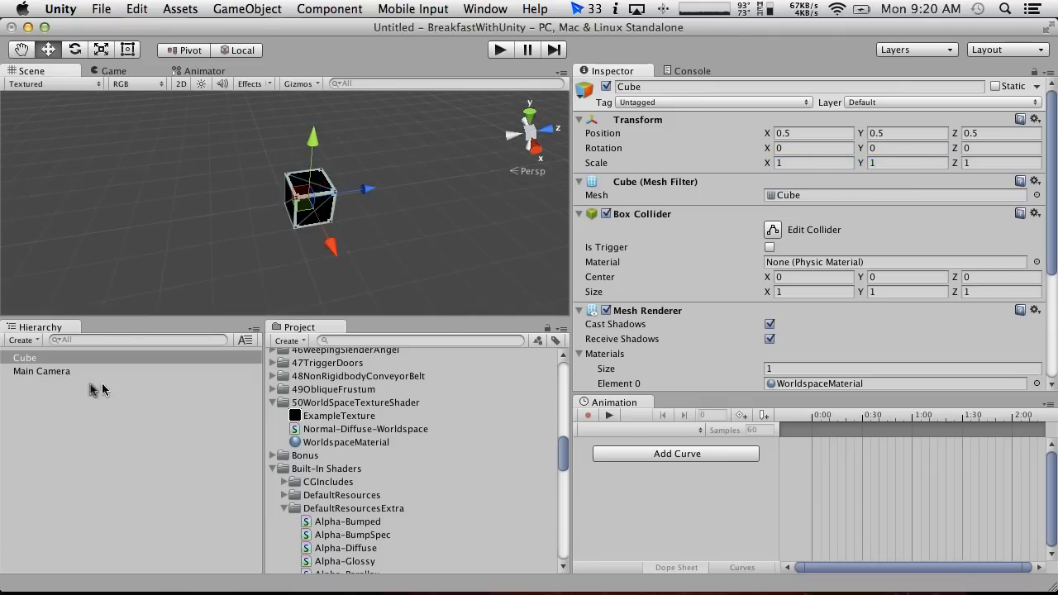
click(23, 340)
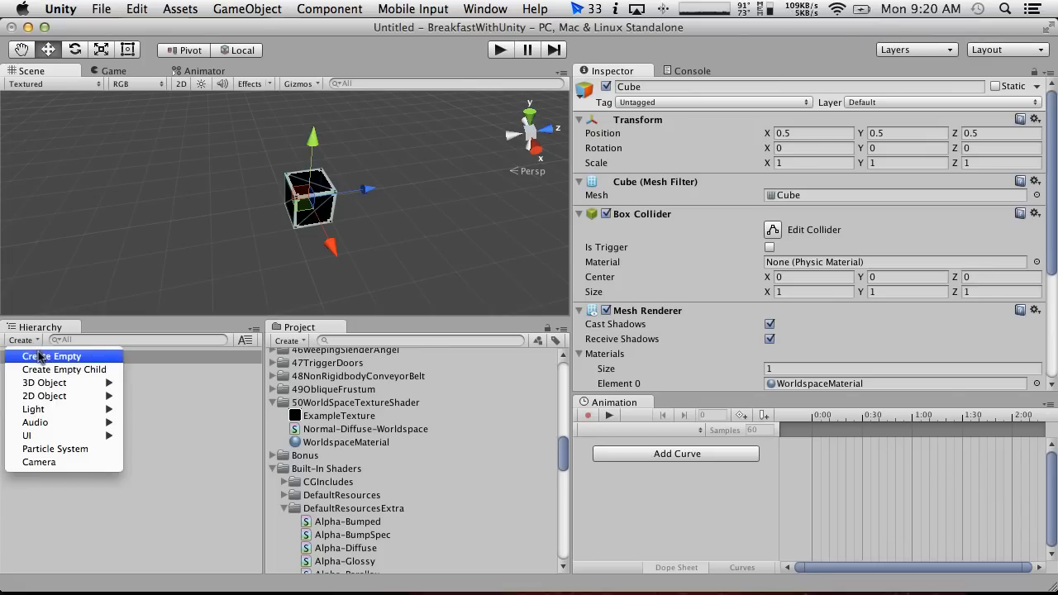
click(37, 356)
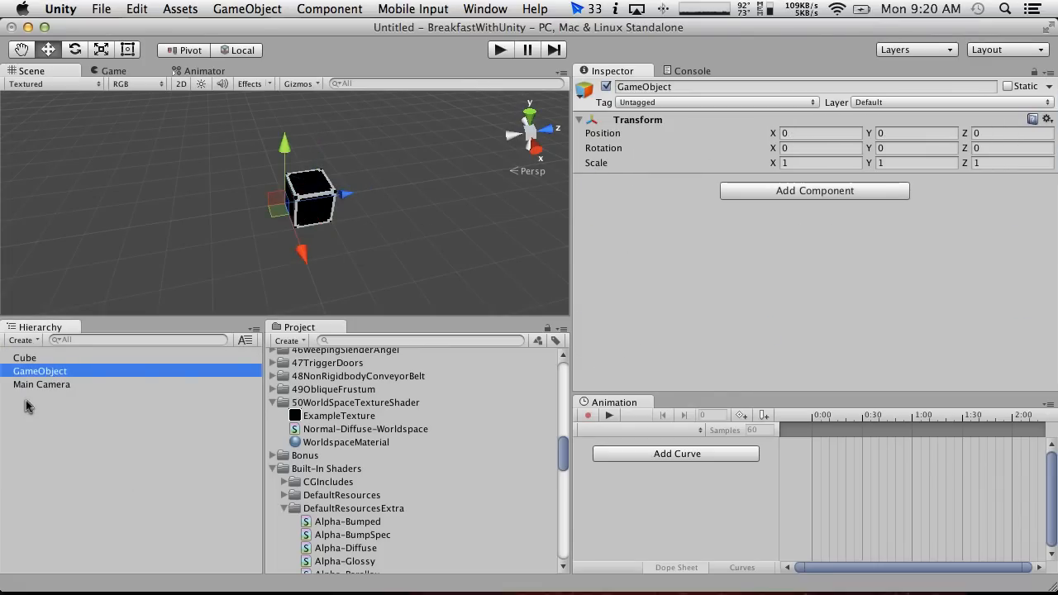
drag(24, 358, 30, 374)
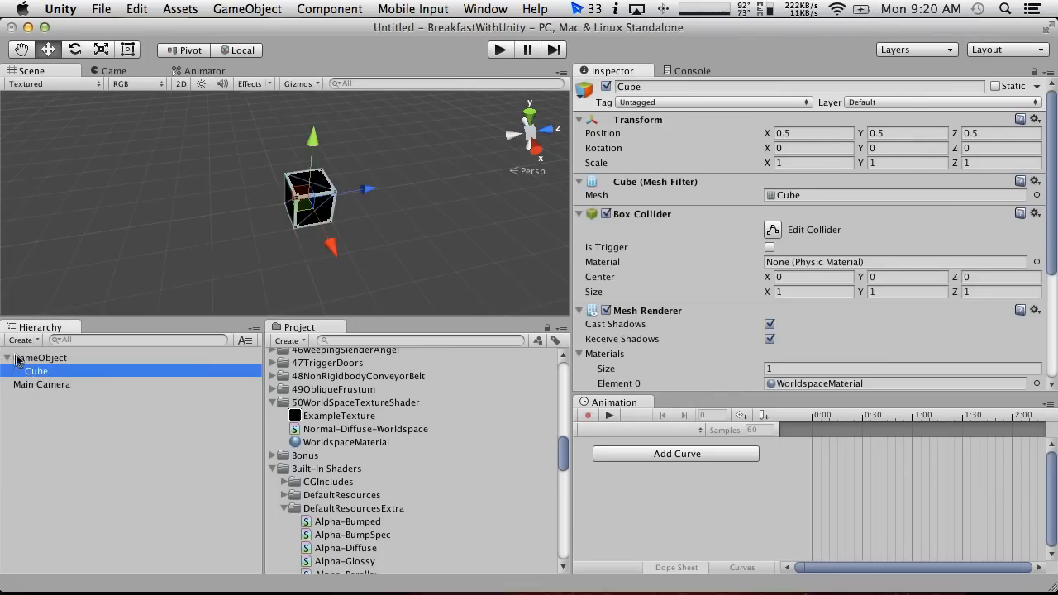
Set the parent GameObject's scale to 2 on X, Y and Z.
alt+drag(309, 258, 636, 204)
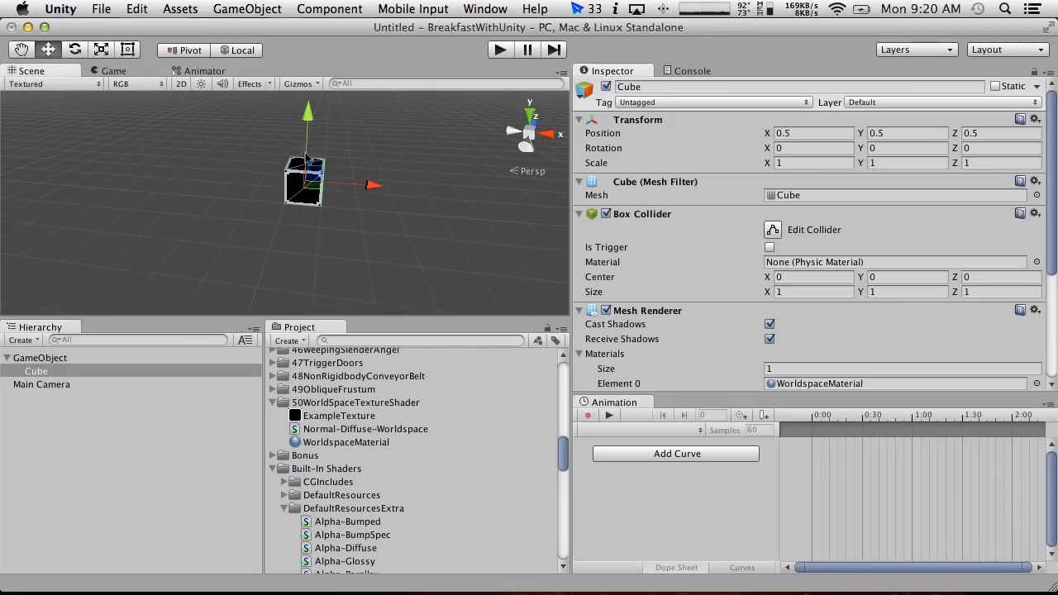
click(38, 359)
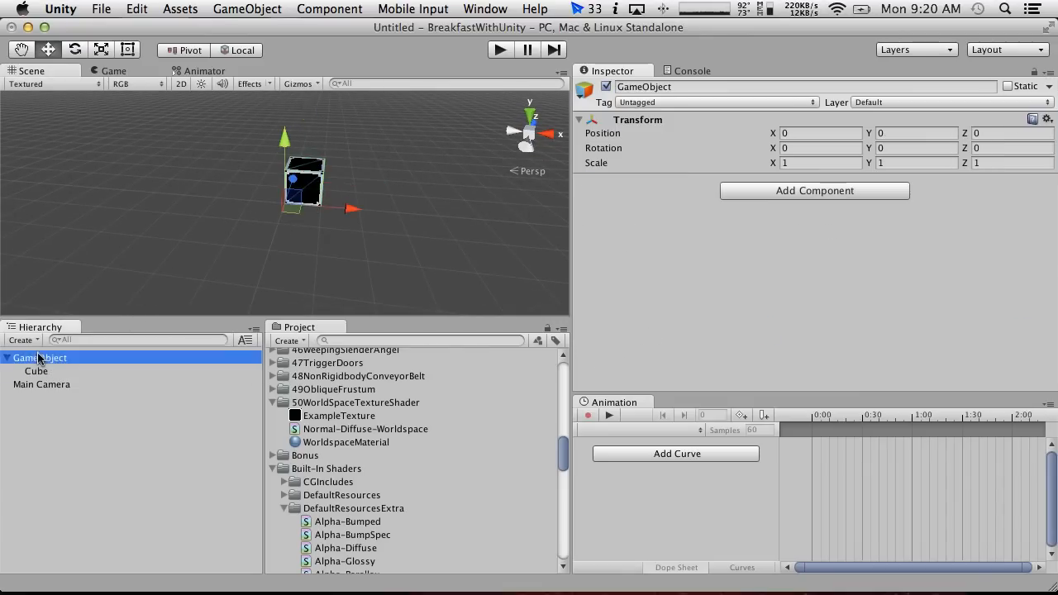
drag(772, 164, 869, 165)
double_click(812, 163)
text(2)
key(Tab)
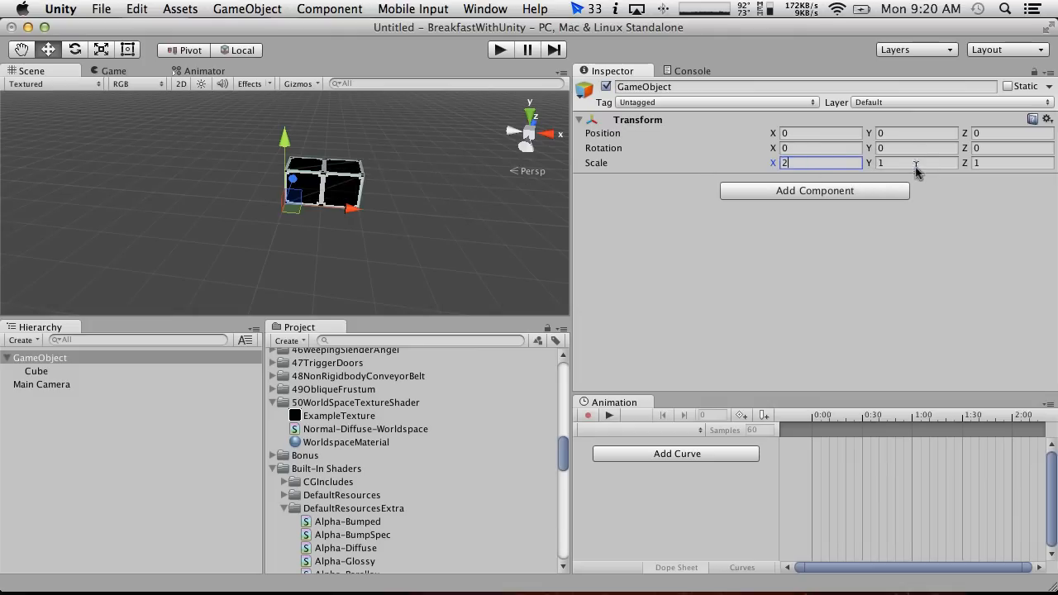
text(2)
alt+drag(448, 173, 71, 206)
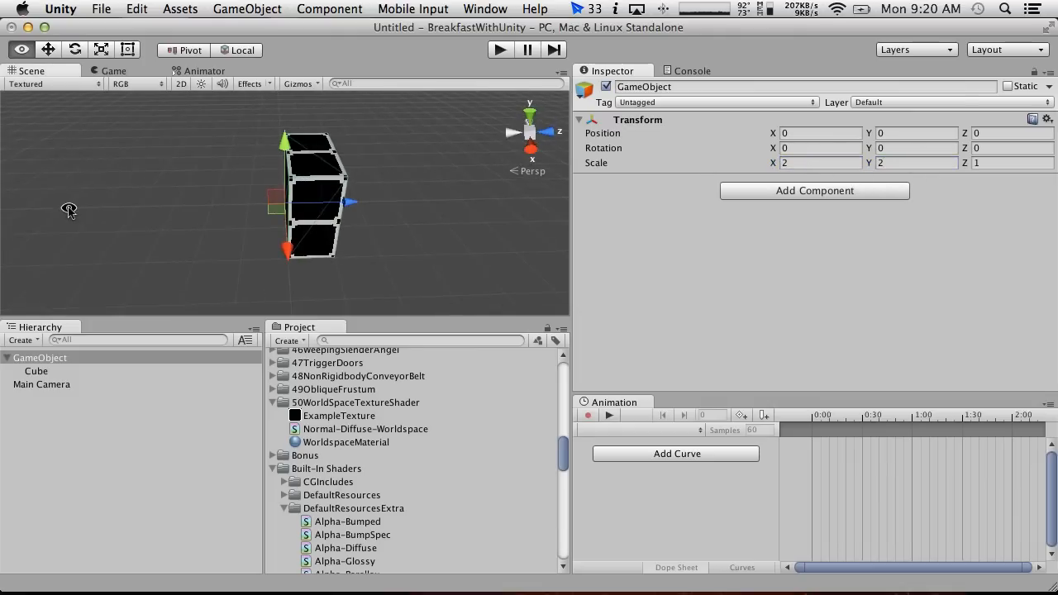
double_click(983, 160)
text(2)
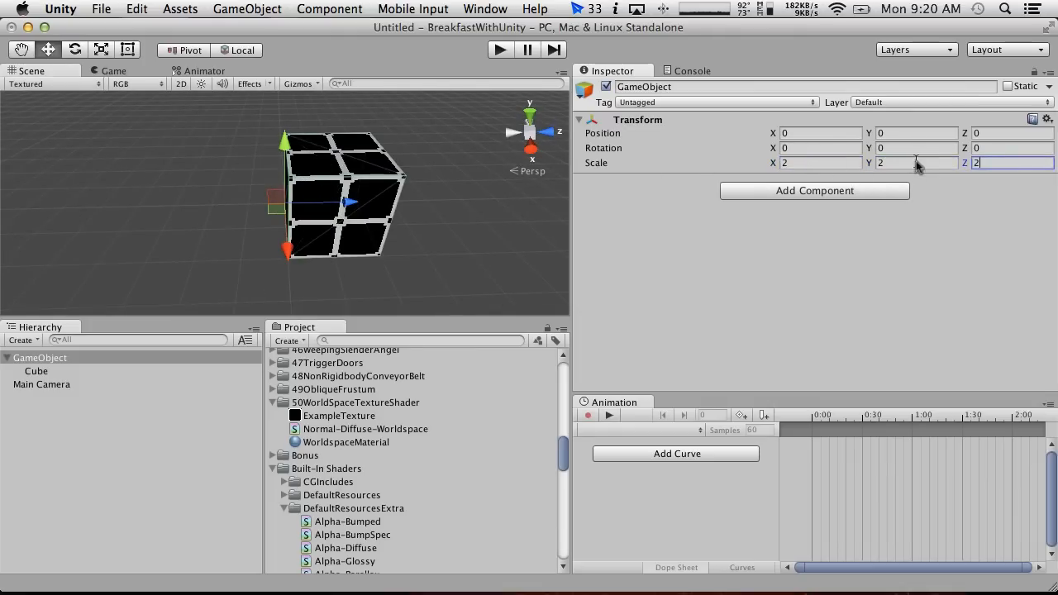
Duplicate the parent GameObject with its cube and set the copy's scale to 1 on X, Y and Z.
alt+drag(372, 157, 415, 267)
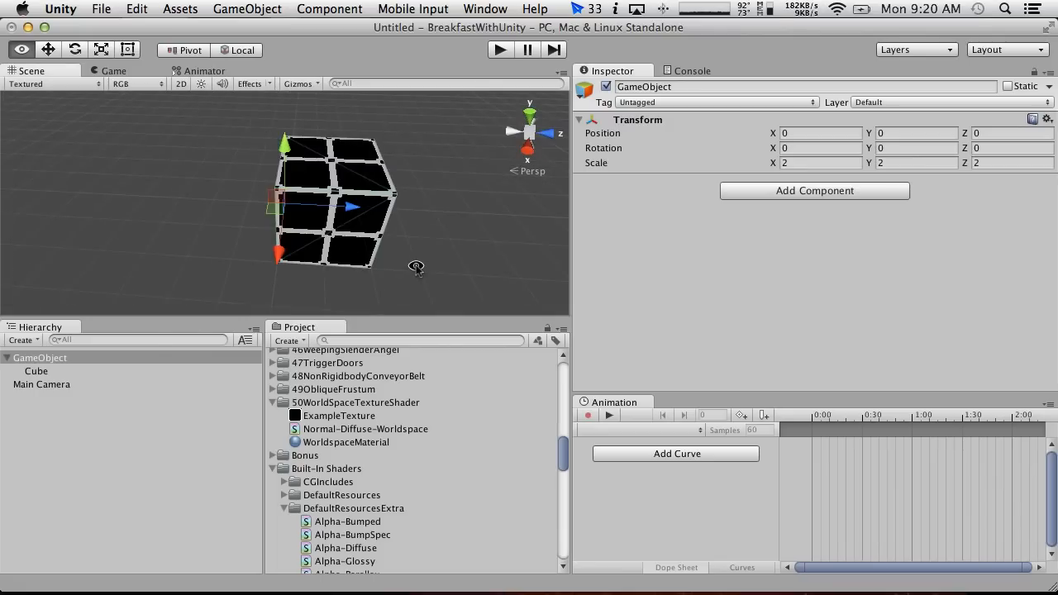
key(super+d)
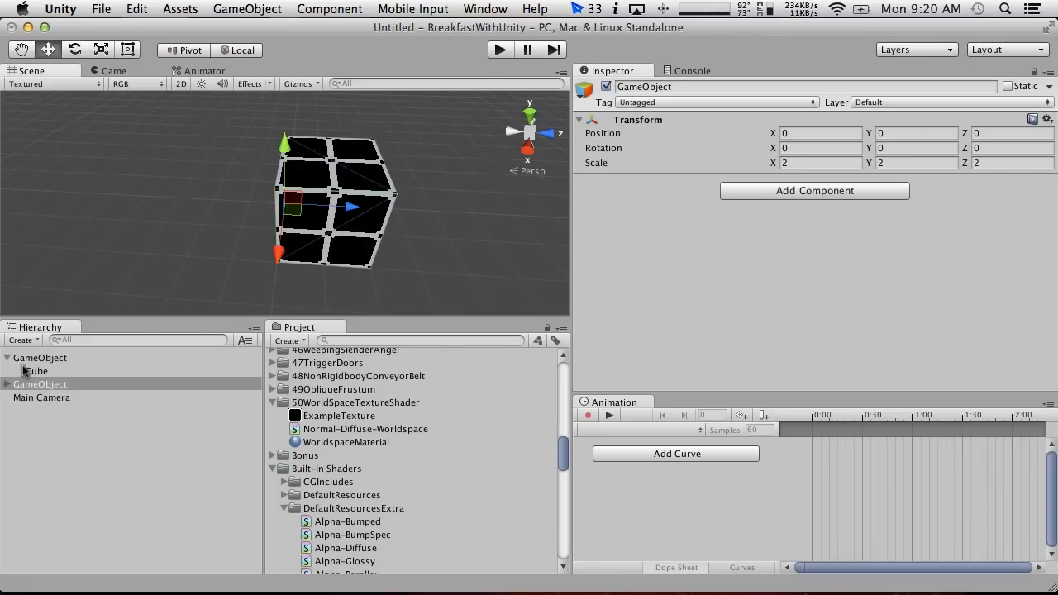
click(816, 163)
text(1)
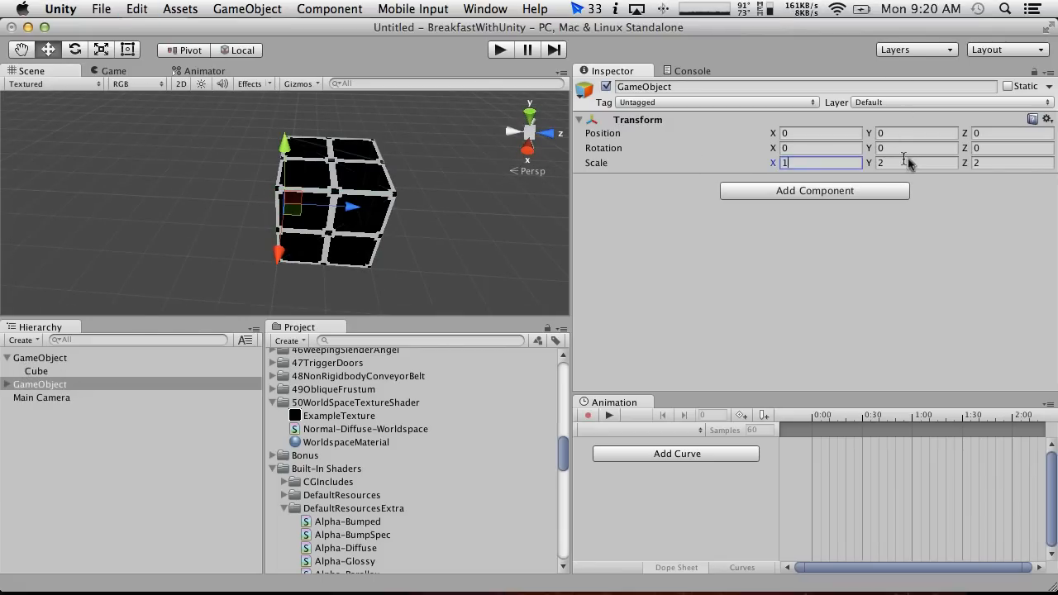
click(892, 162)
text(1)
click(1004, 158)
text(1)
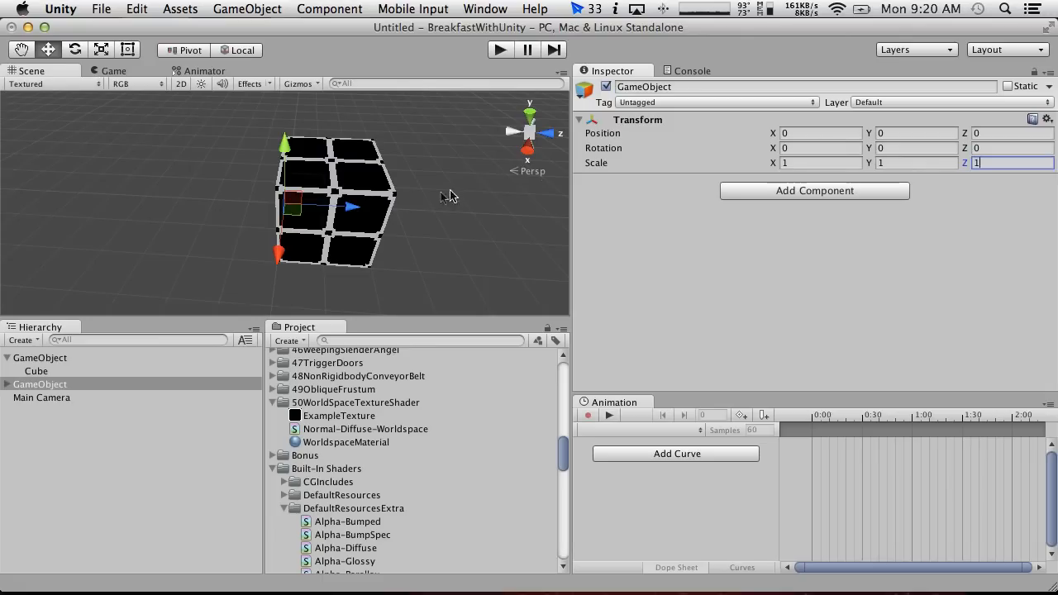
Move the duplicated GameObject beside the large cube by setting its Z position to -2, and view both cubes from different angles.
drag(342, 209, 230, 209)
drag(254, 211, 266, 210)
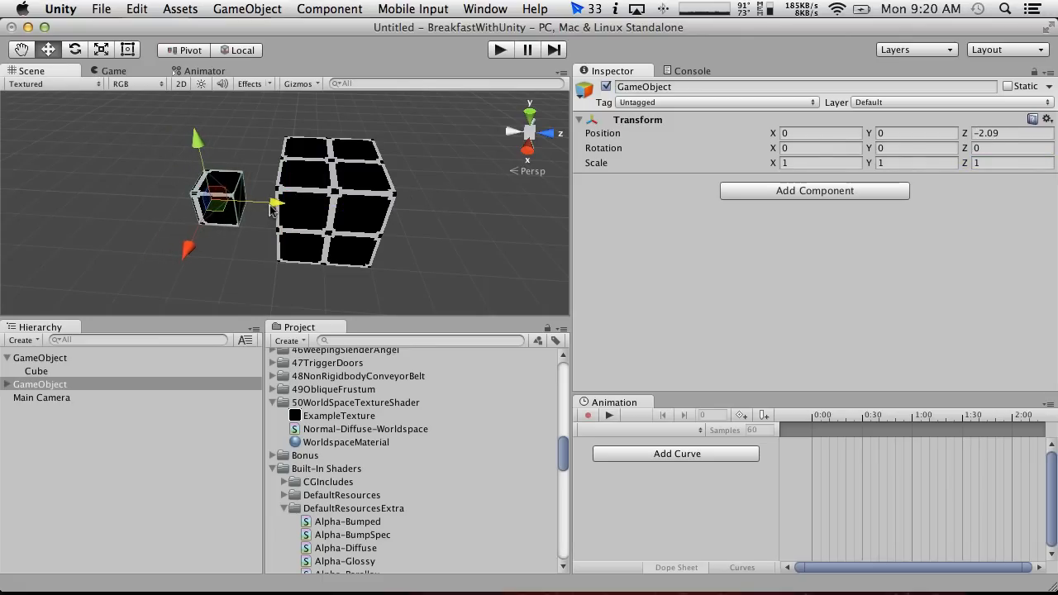
click(1013, 133)
text(-2)
alt+drag(220, 250, 258, 184)
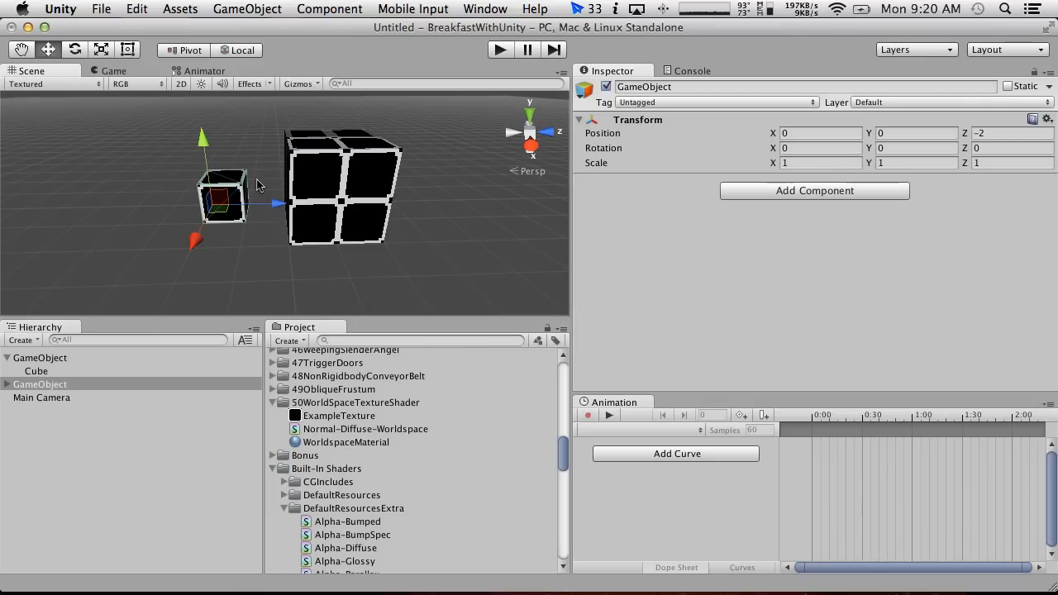
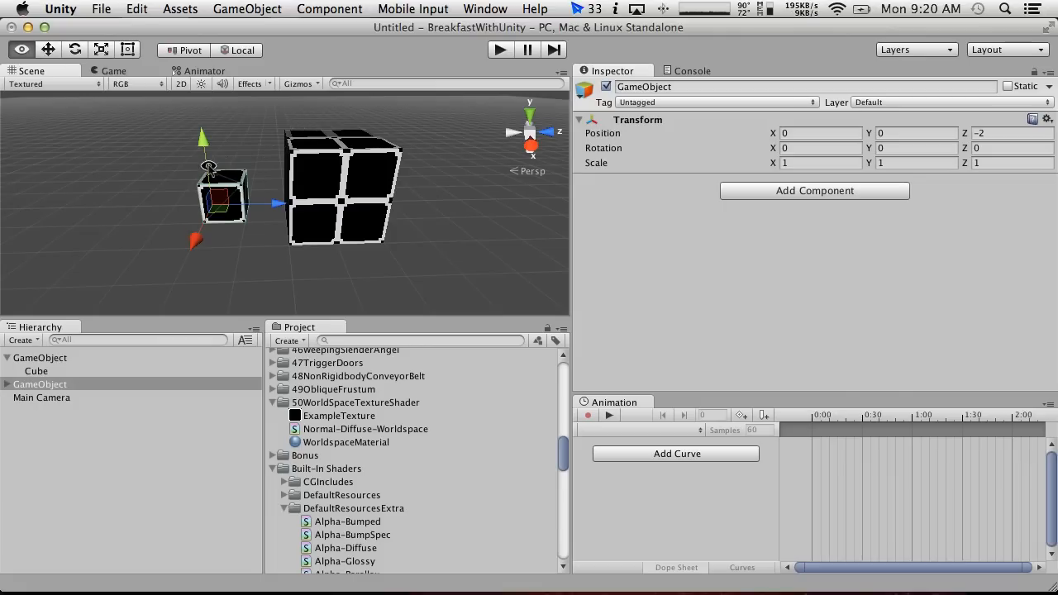
alt+drag(302, 124, 496, 170)
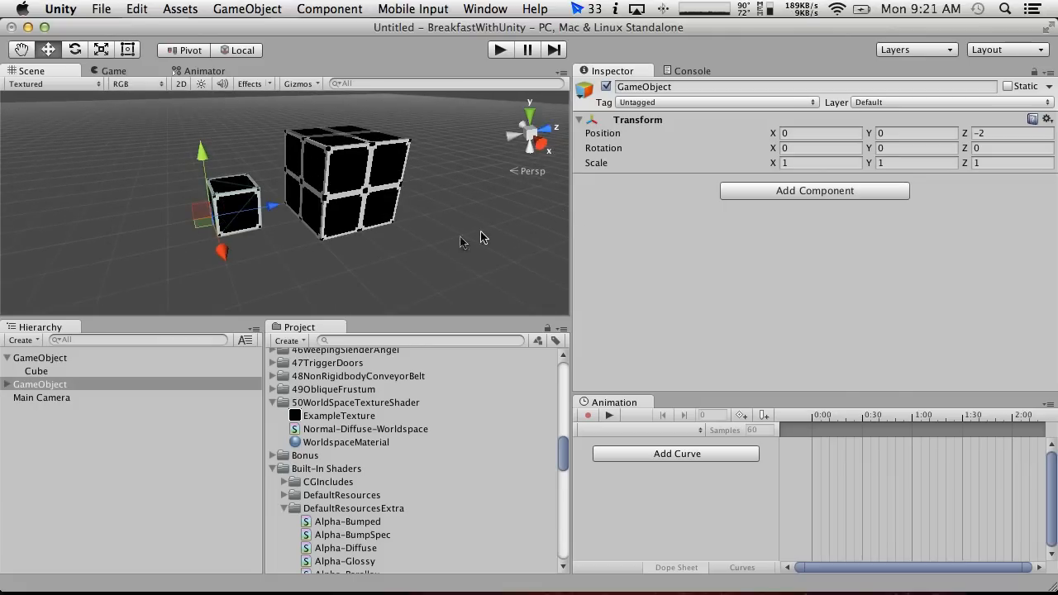
Run the scene, check the rendering statistics for draw calls, and stop it again.
click(500, 50)
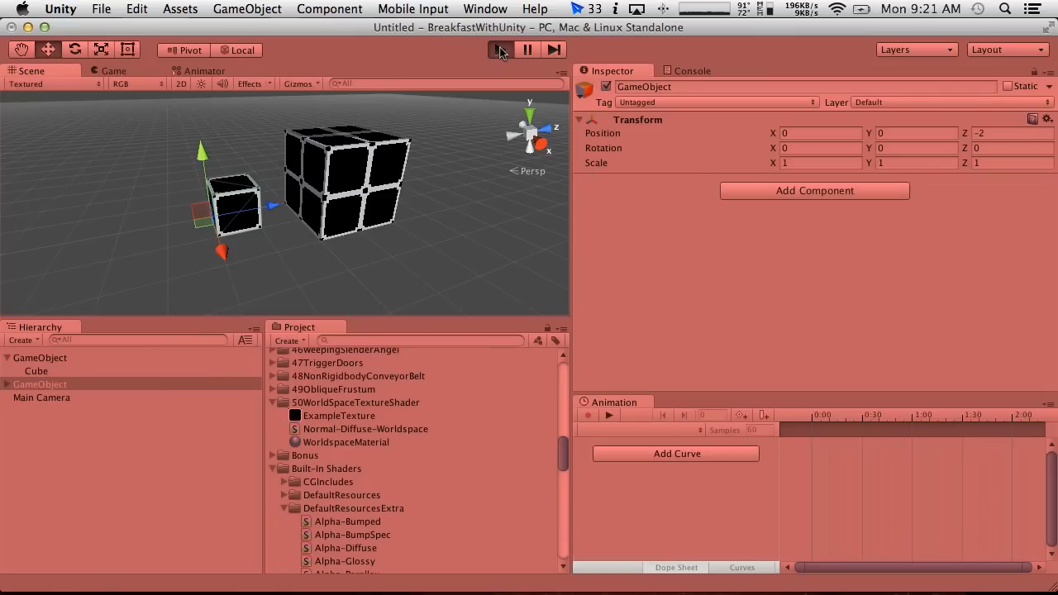
click(507, 86)
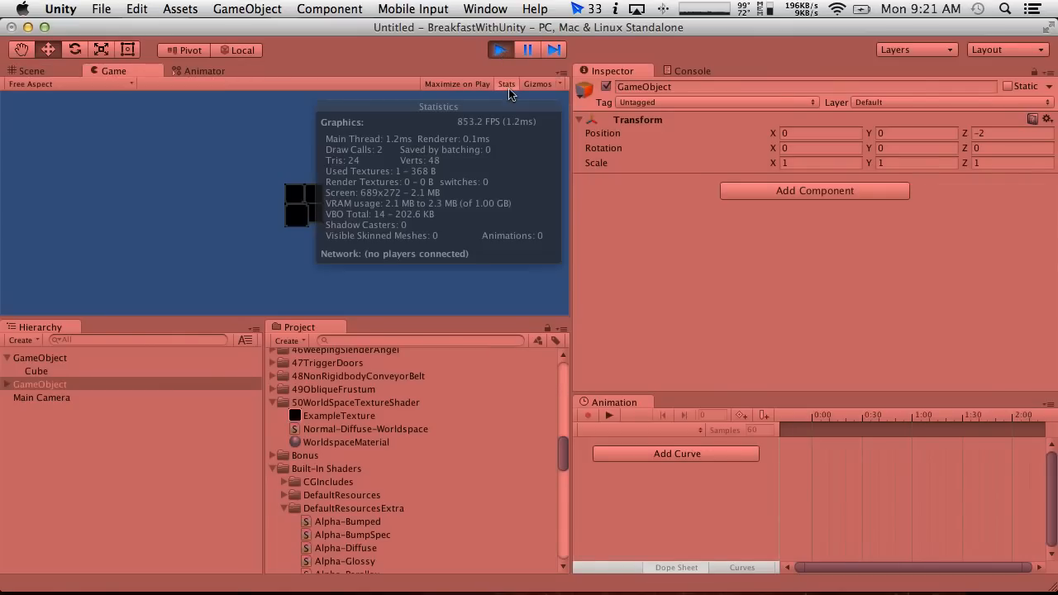
click(509, 86)
click(511, 48)
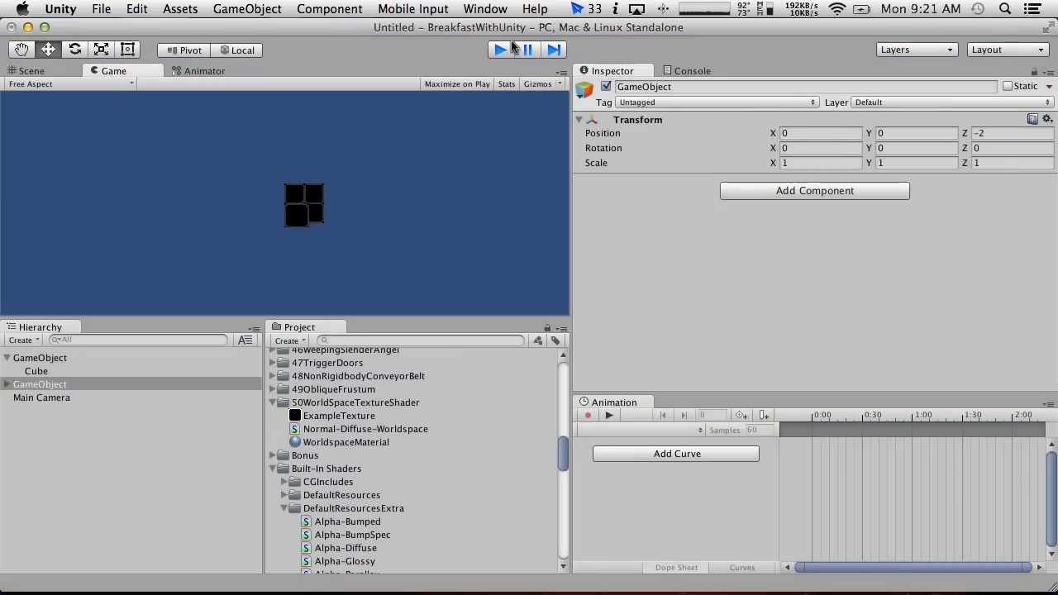
Set the duplicate GameObject's X scale to 0.99 and the original parent GameObject's X scale to 1.99.
click(826, 163)
text(.99)
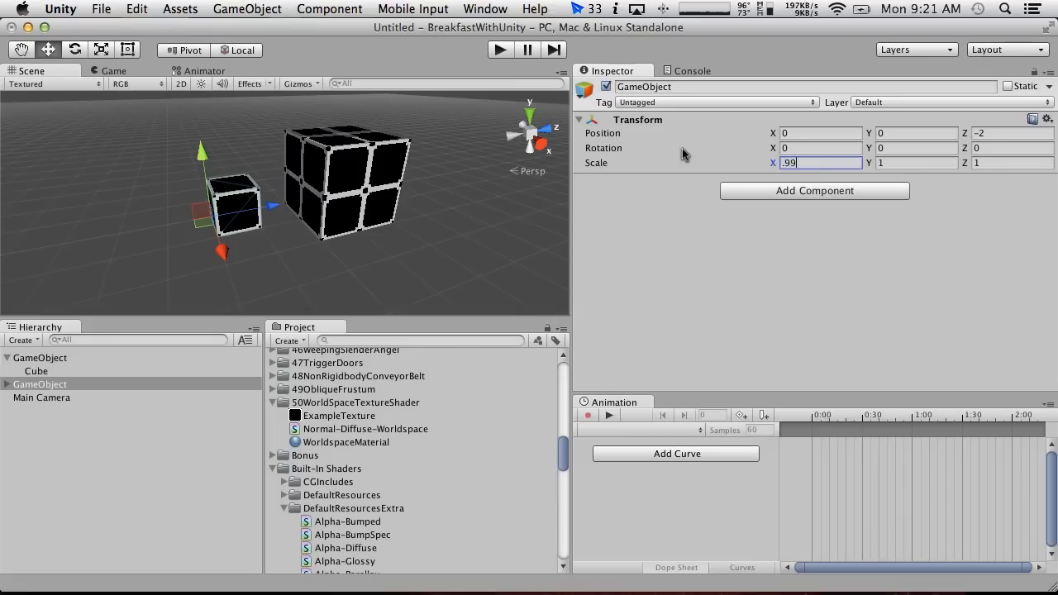
click(49, 356)
click(818, 163)
text(1.99)
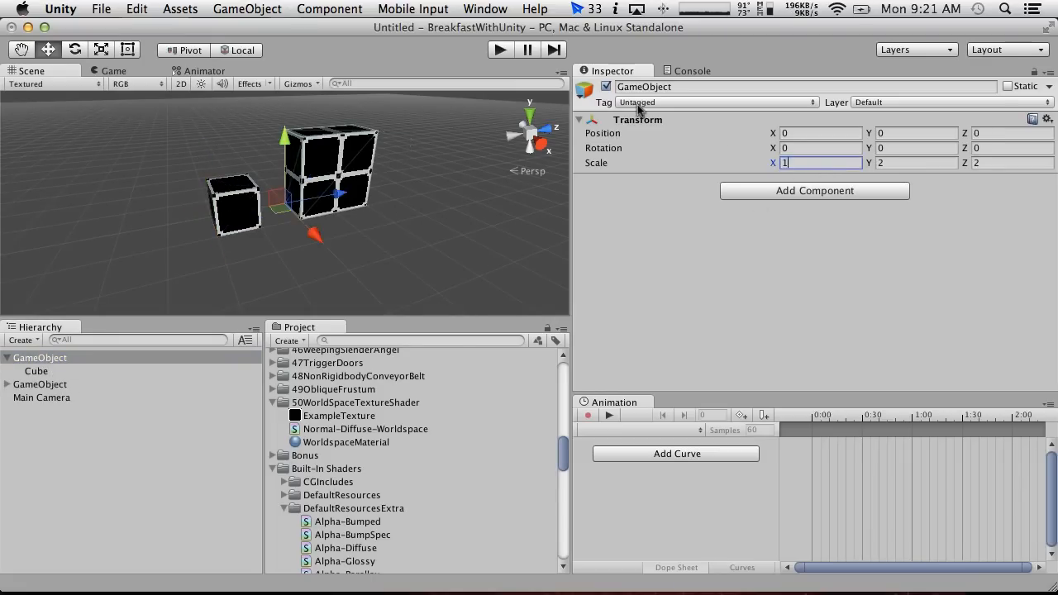
Run the scene with the non-uniform scales, check the batching statistics, and stop it.
click(500, 50)
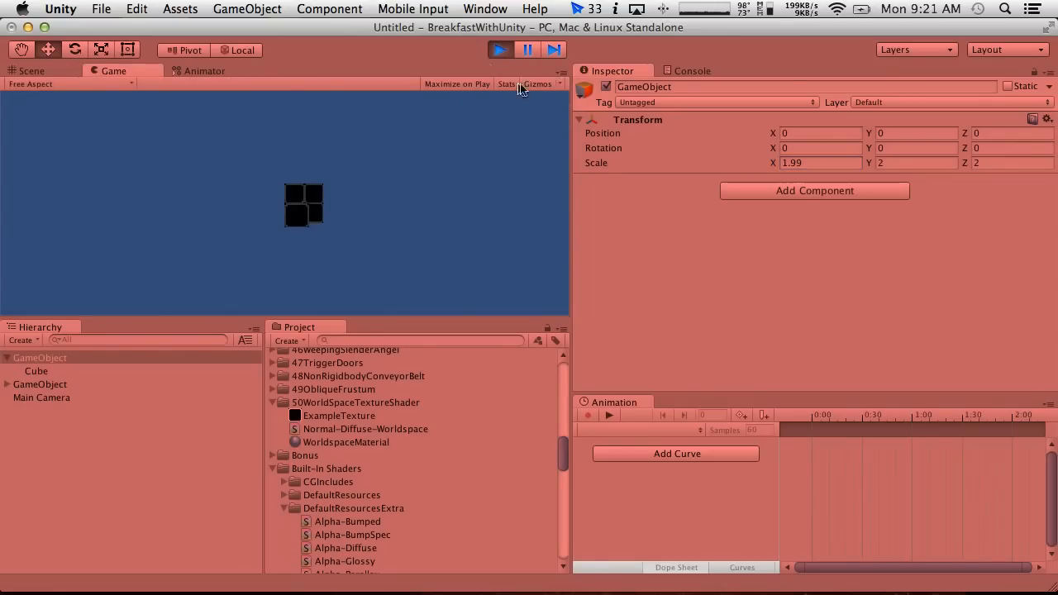
click(507, 85)
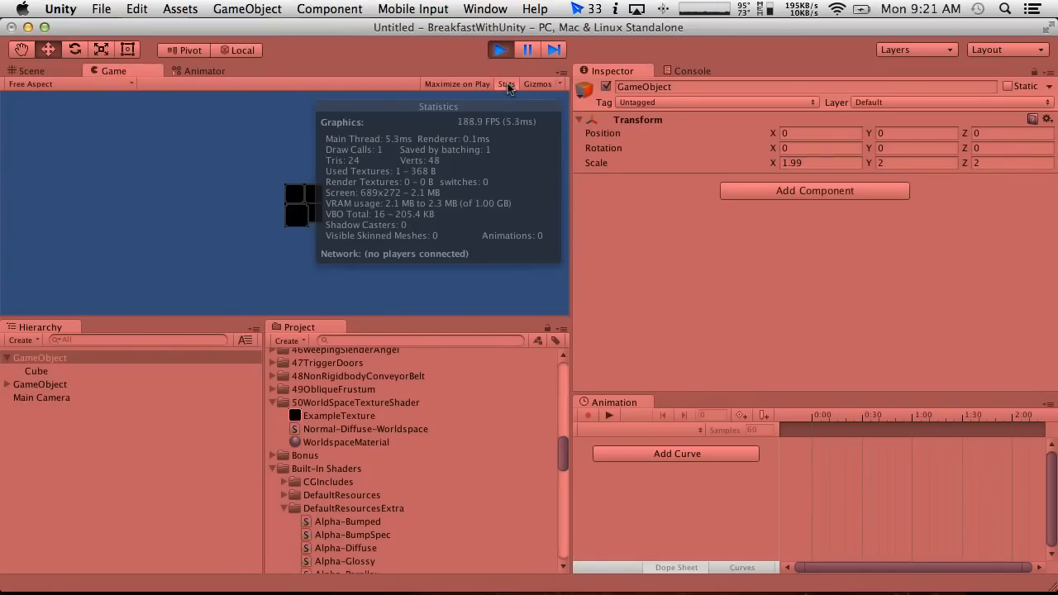
click(506, 85)
click(33, 340)
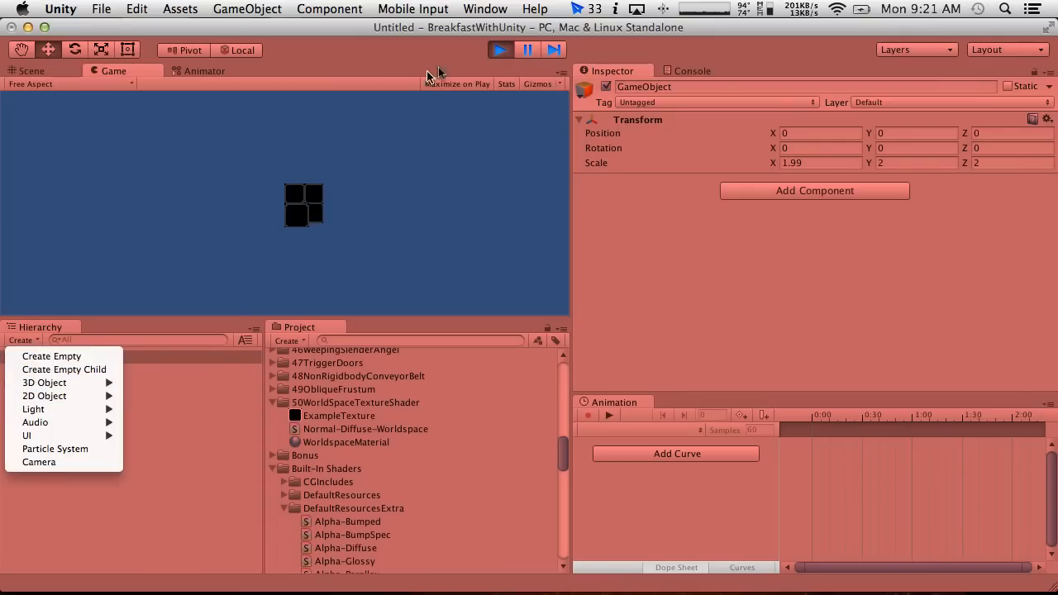
click(500, 52)
Add a directional light to the scene and test it briefly in play mode.
click(22, 339)
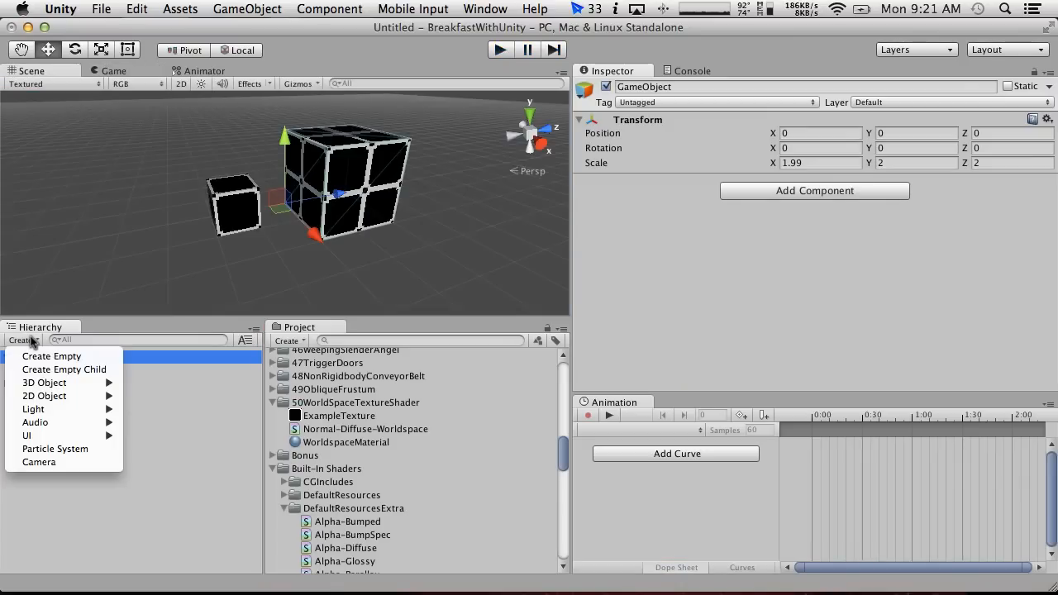
click(62, 411)
click(22, 340)
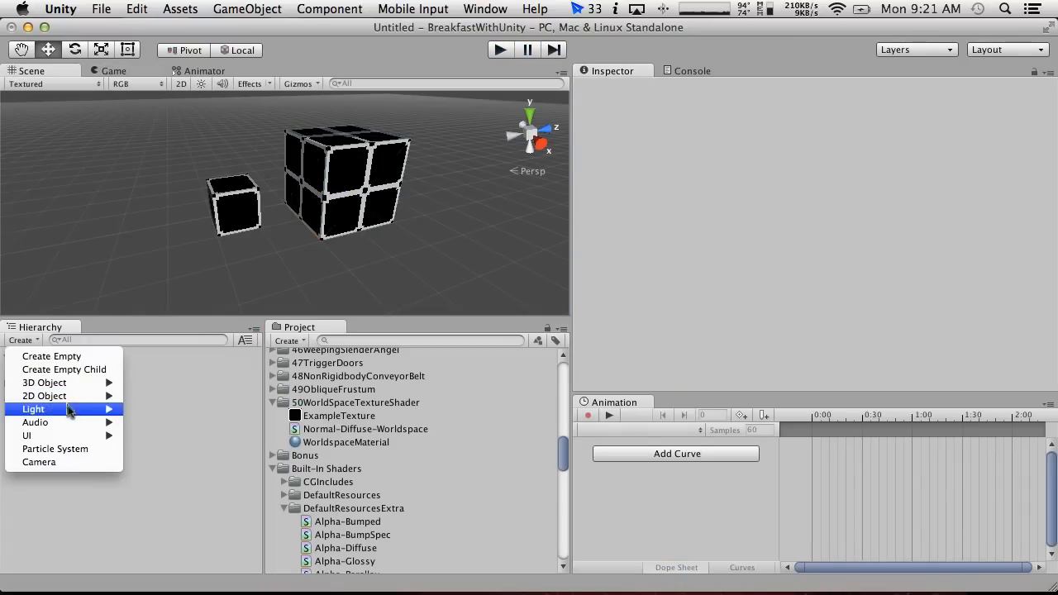
mouse_move(66, 409)
click(176, 409)
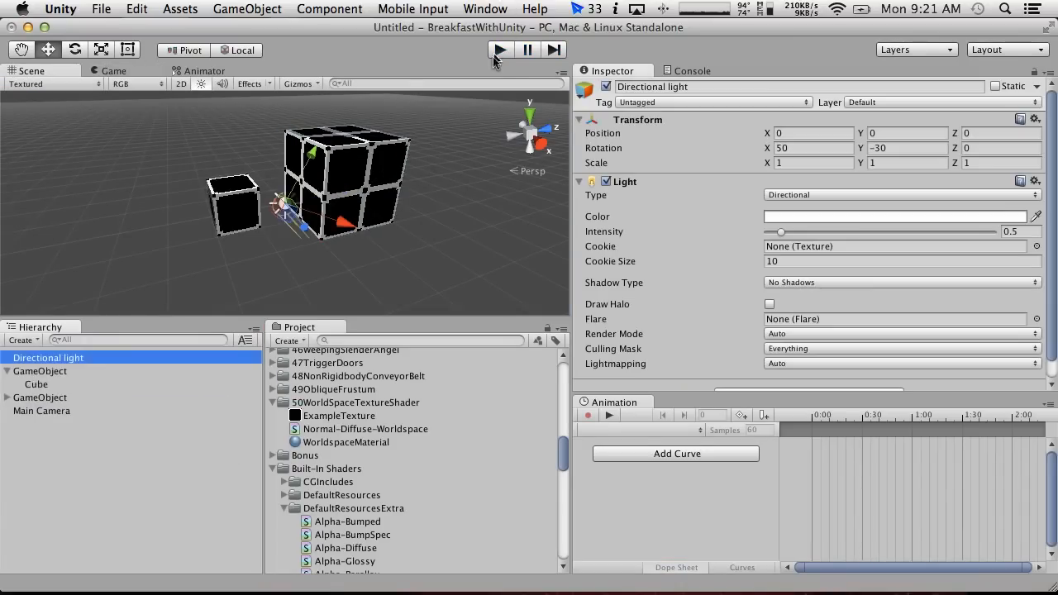
click(498, 51)
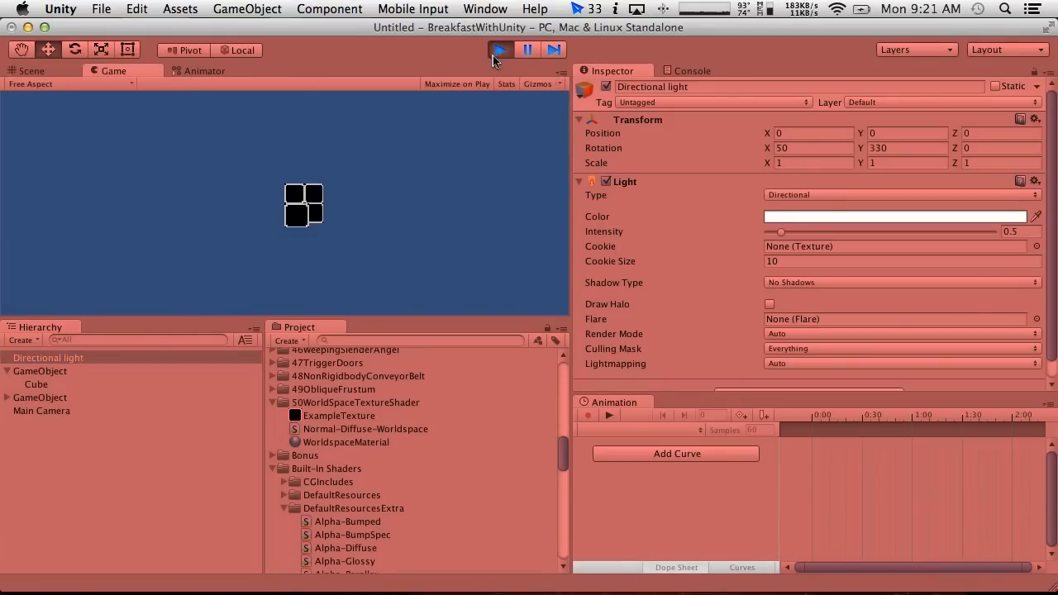
click(496, 51)
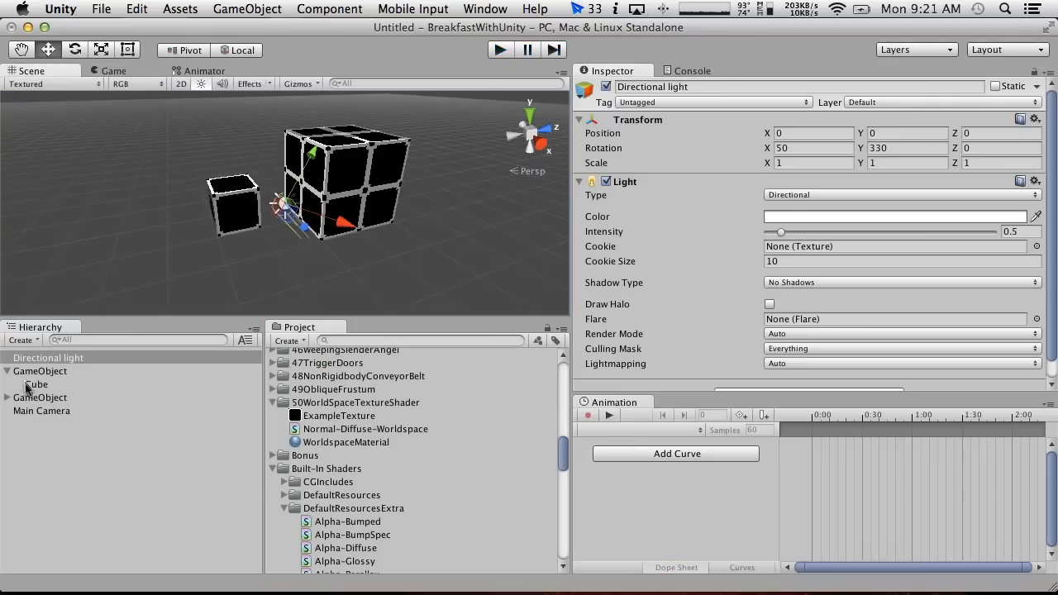
Expand the duplicate GameObject and set its position to 1 on Y and -2 on Z.
click(7, 398)
click(33, 397)
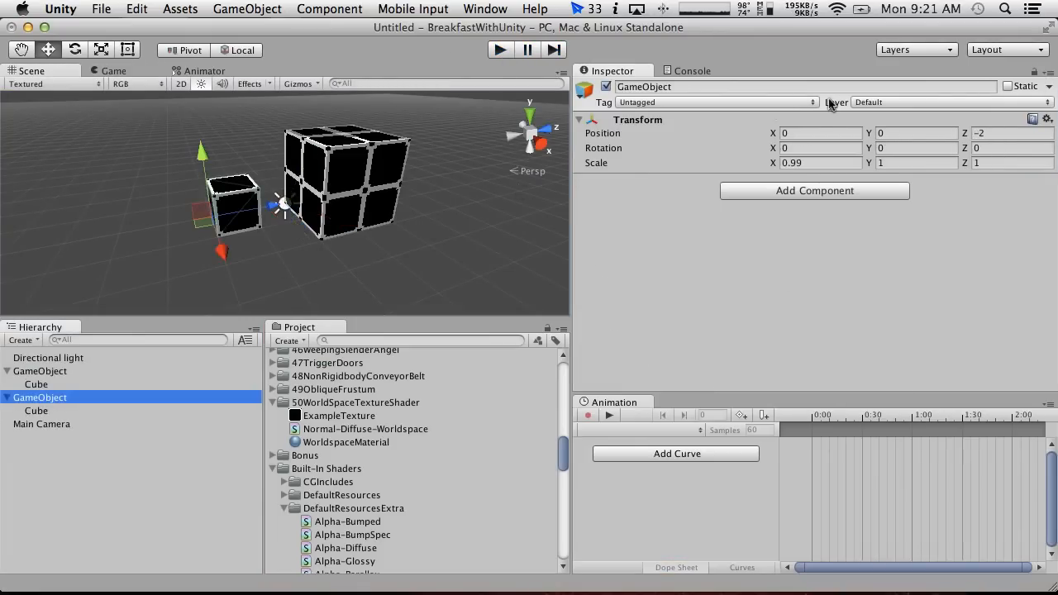
drag(964, 134, 962, 134)
drag(869, 134, 929, 137)
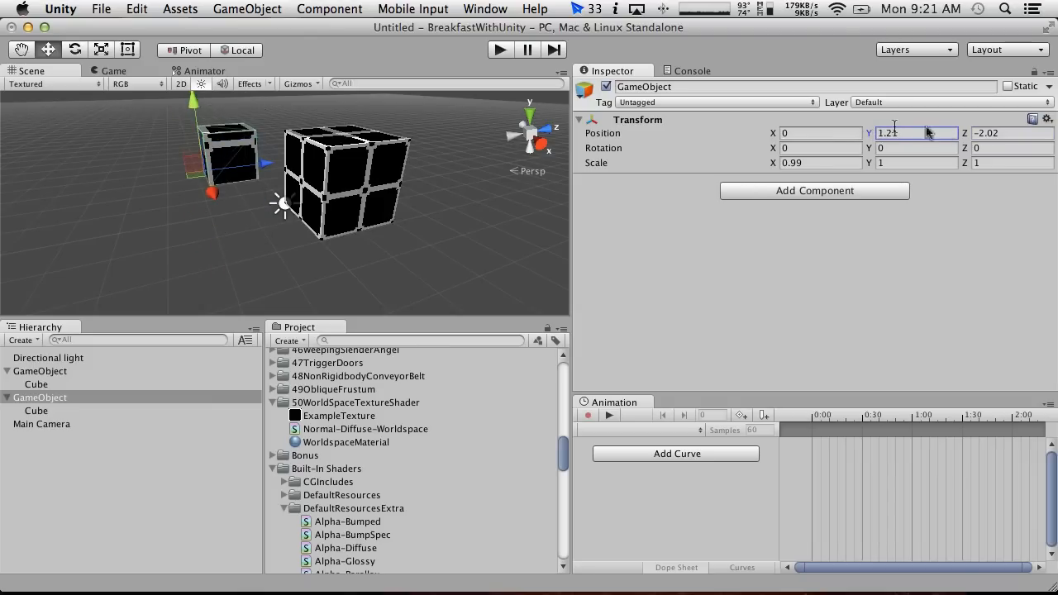
click(893, 133)
text(1)
click(981, 133)
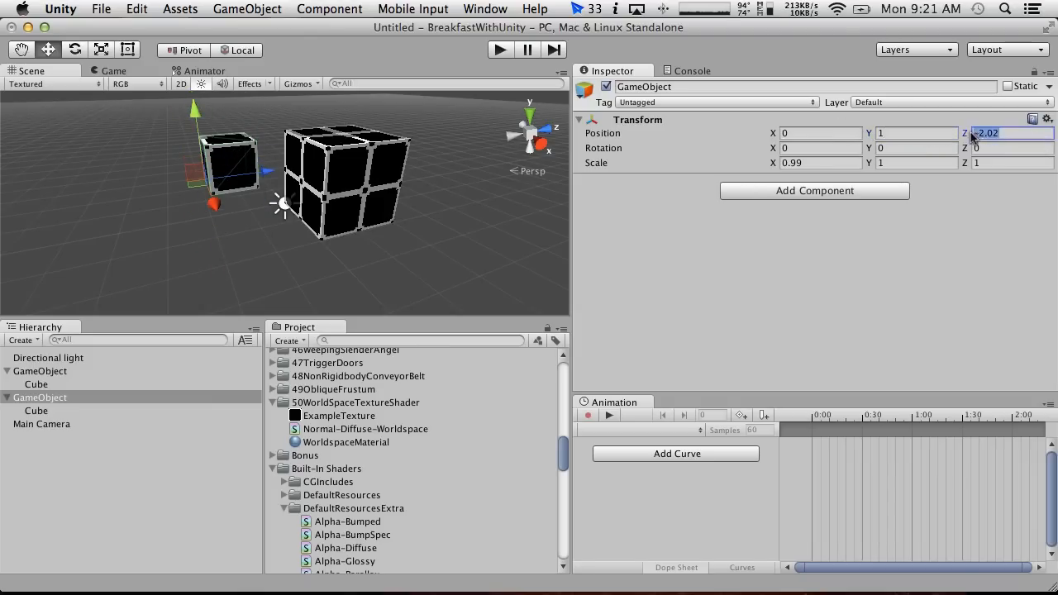
text(-2)
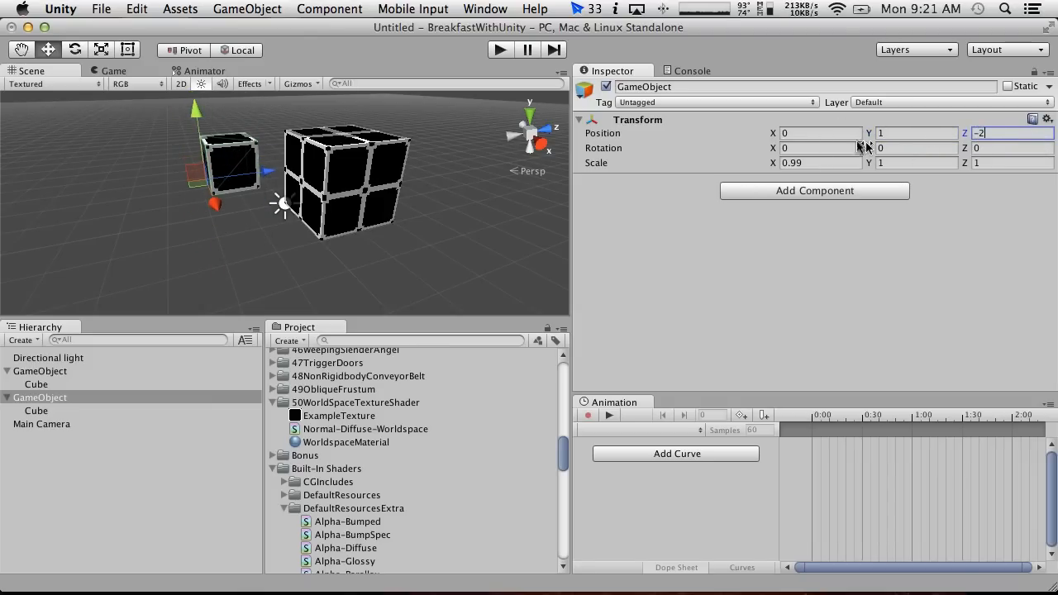
Set the duplicate GameObject's X position to -2 and test the scene briefly in play mode.
drag(774, 136, 687, 135)
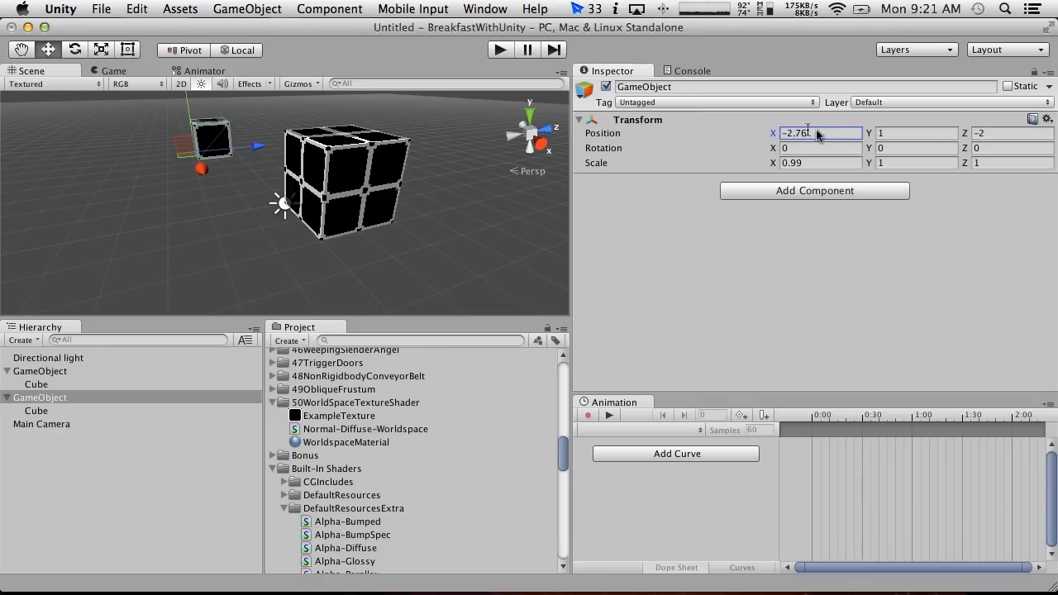
click(790, 133)
text(-2)
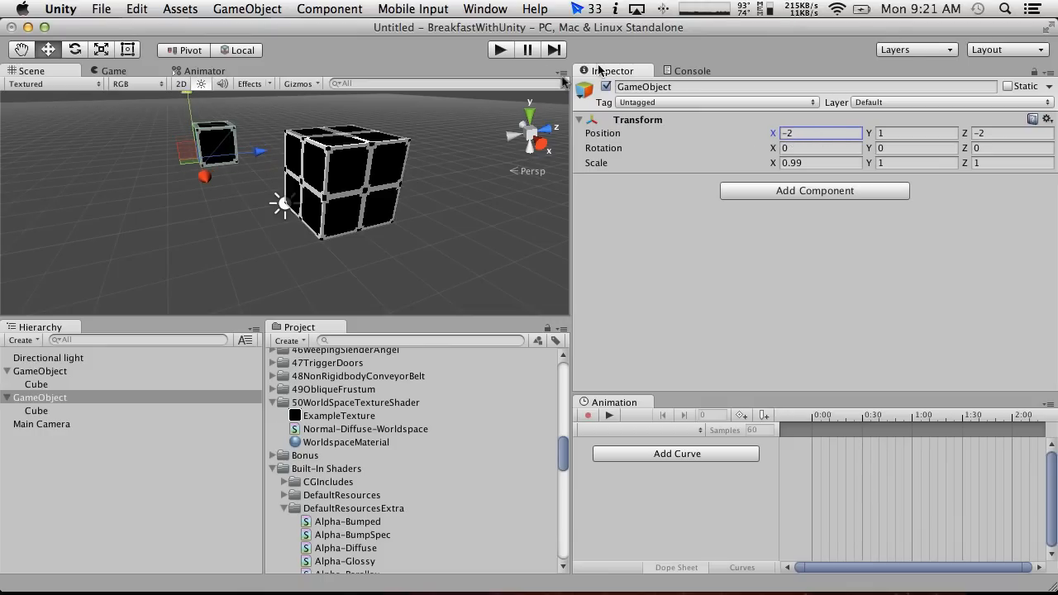
click(501, 49)
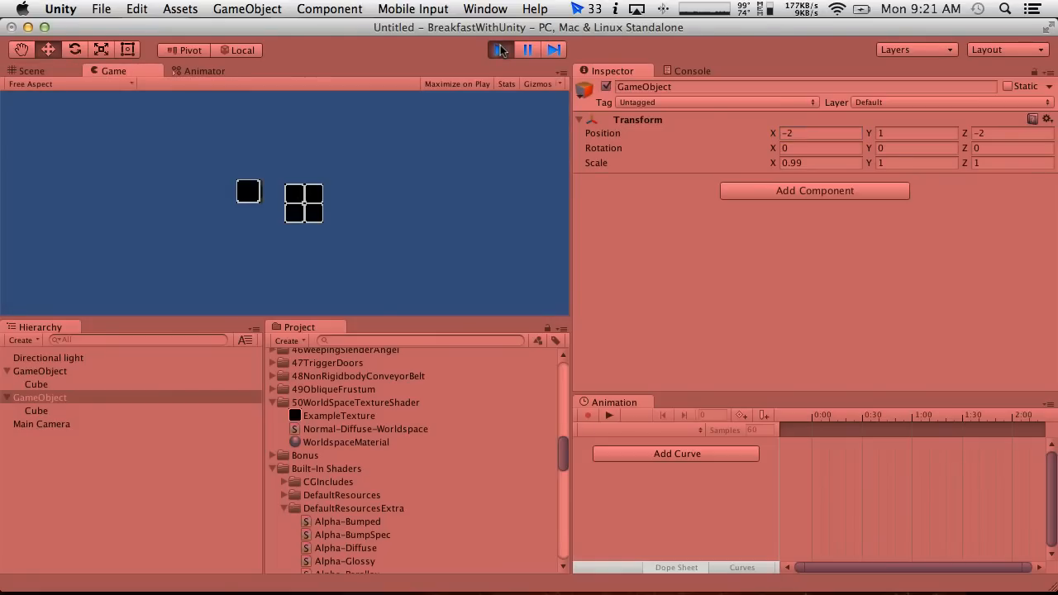
click(501, 50)
Start saving the scene under a new name and choose the 50WorldSpaceTextureShader folder in Assets as its location.
click(247, 8)
mouse_move(99, 7)
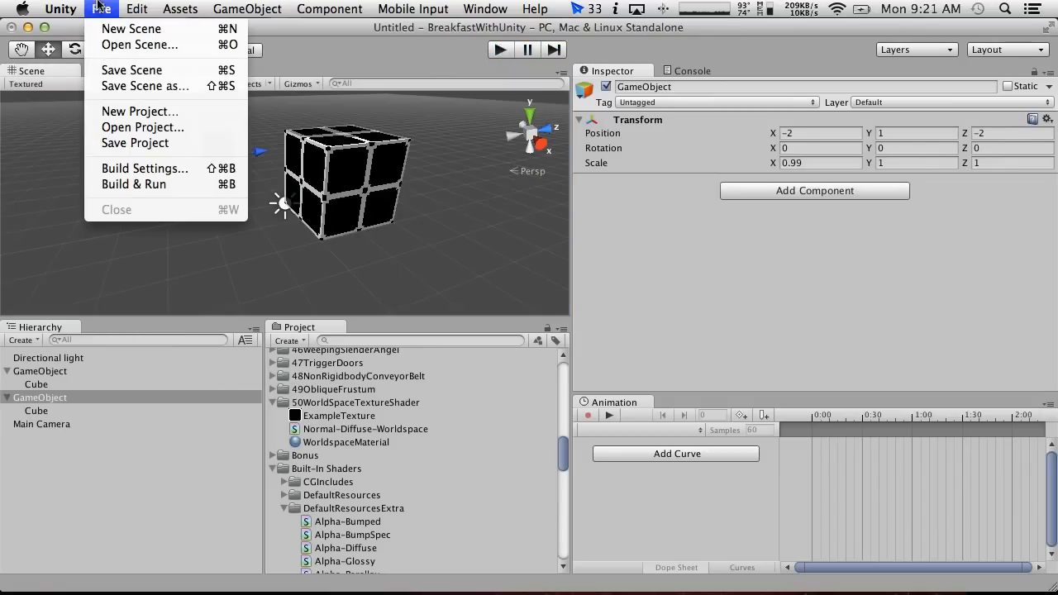
click(141, 86)
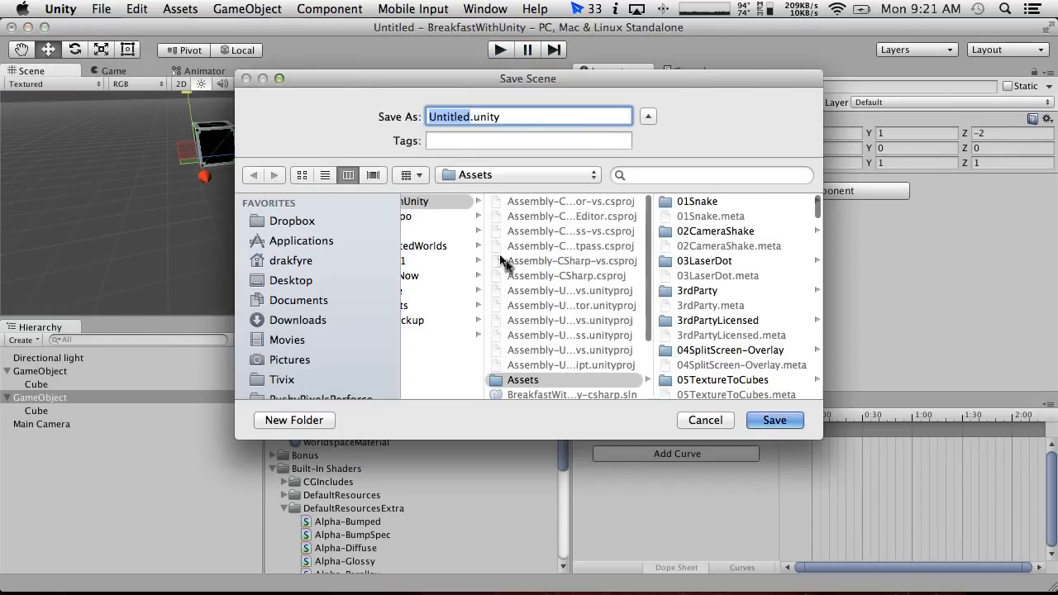
scroll(714, 368, down, 15)
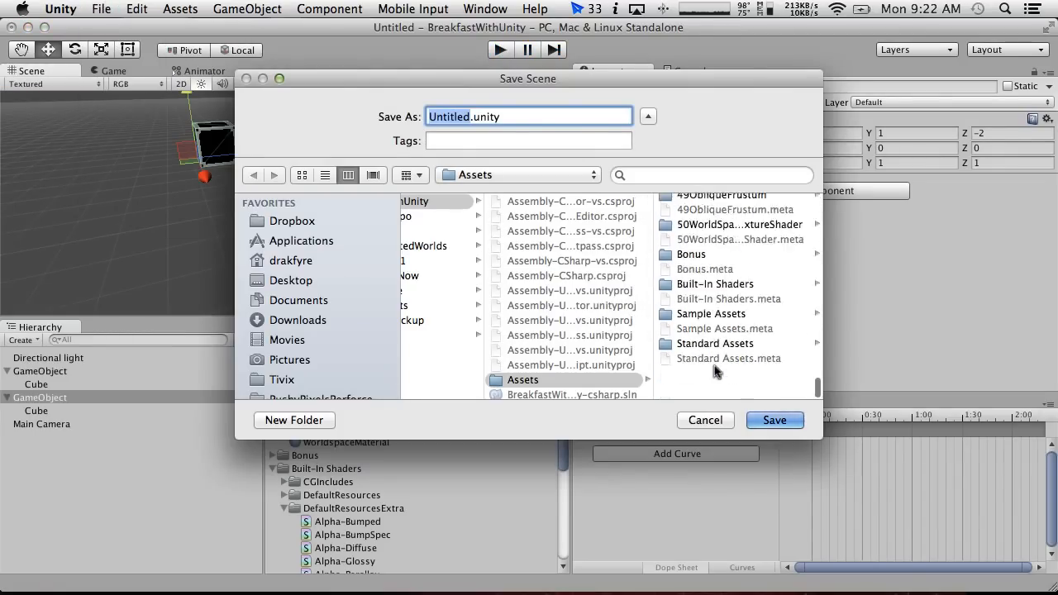
scroll(714, 368, up, 2)
click(720, 259)
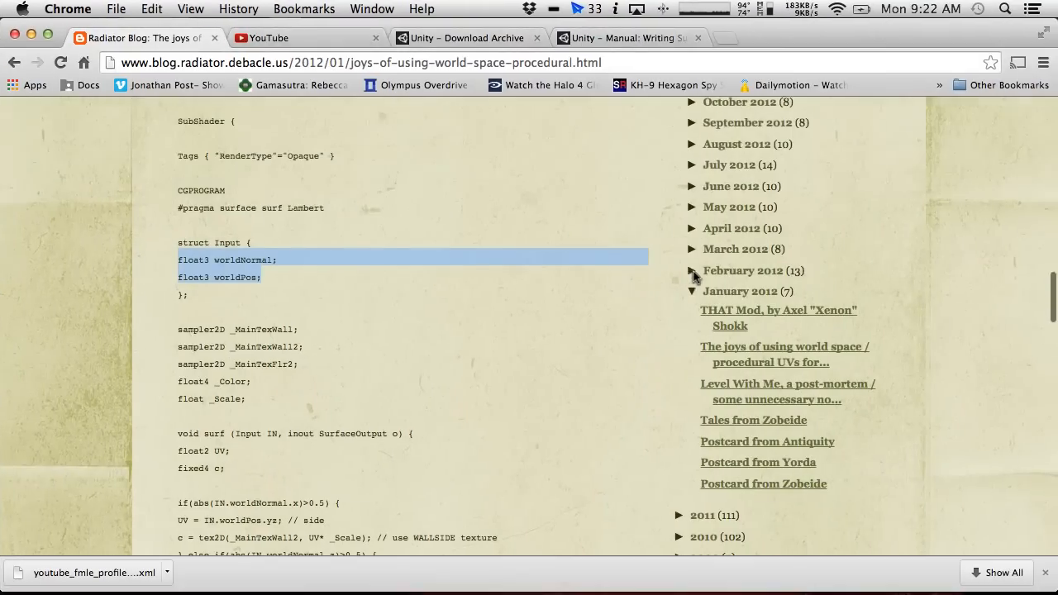
Switch to Chrome, review the Radiator Blog's world space shader code, and return to the Google search results.
scroll(694, 275, up, 2)
scroll(695, 275, down, 7)
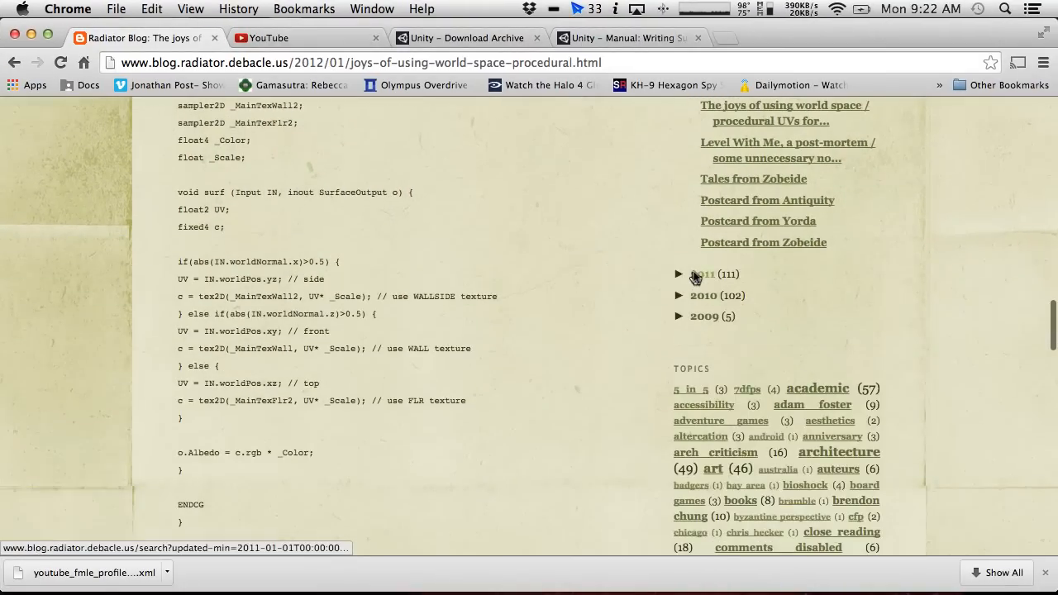
scroll(694, 275, up, 3)
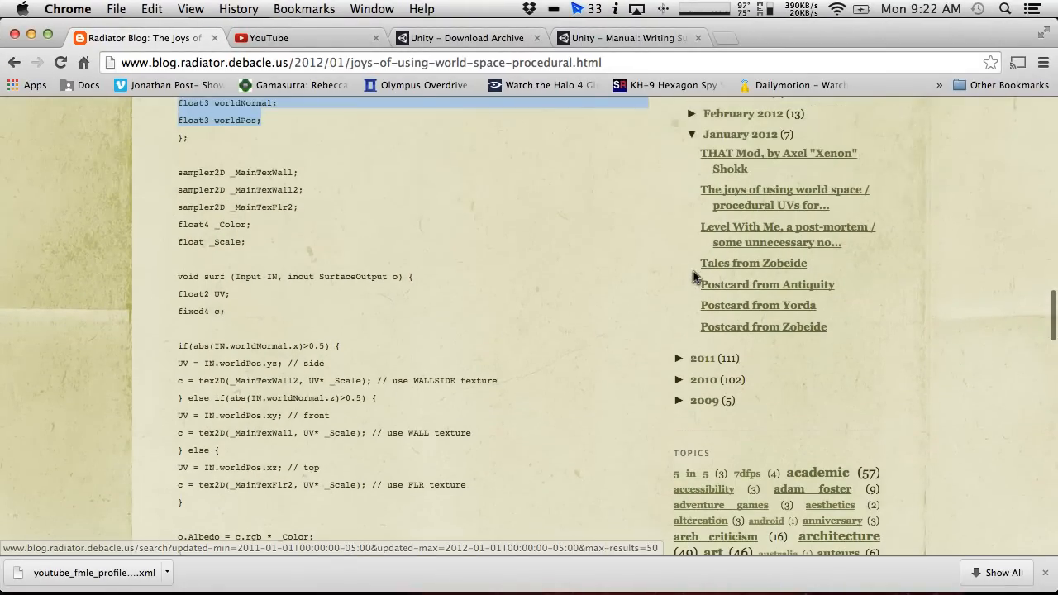
click(15, 62)
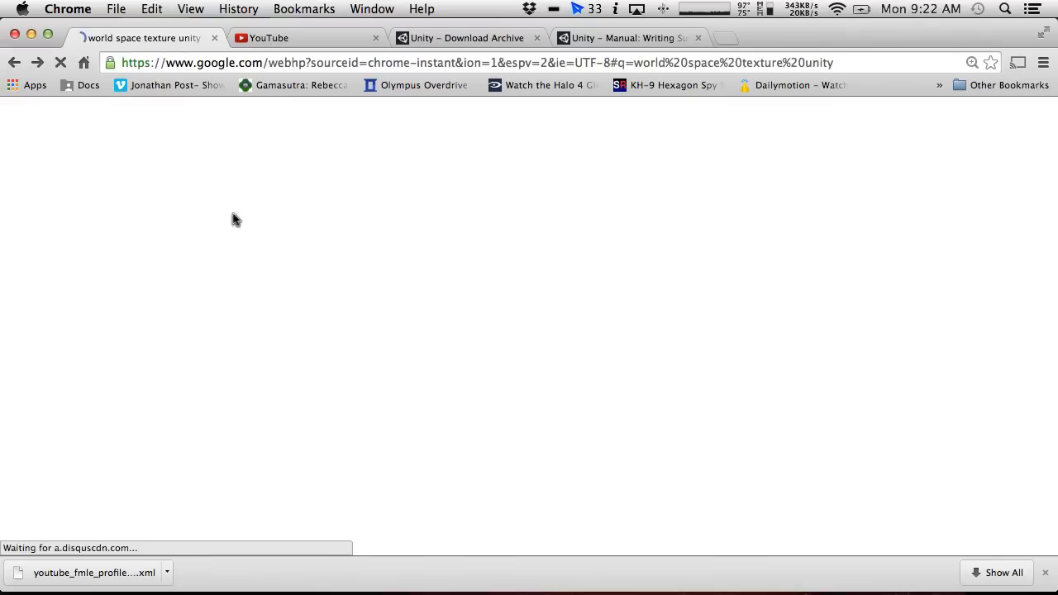
Open the World Space Three texture blend forum thread, examine its surface shader's axis conditions and WorldNormalVector call, and return to the search results.
scroll(316, 282, up, 3)
click(312, 240)
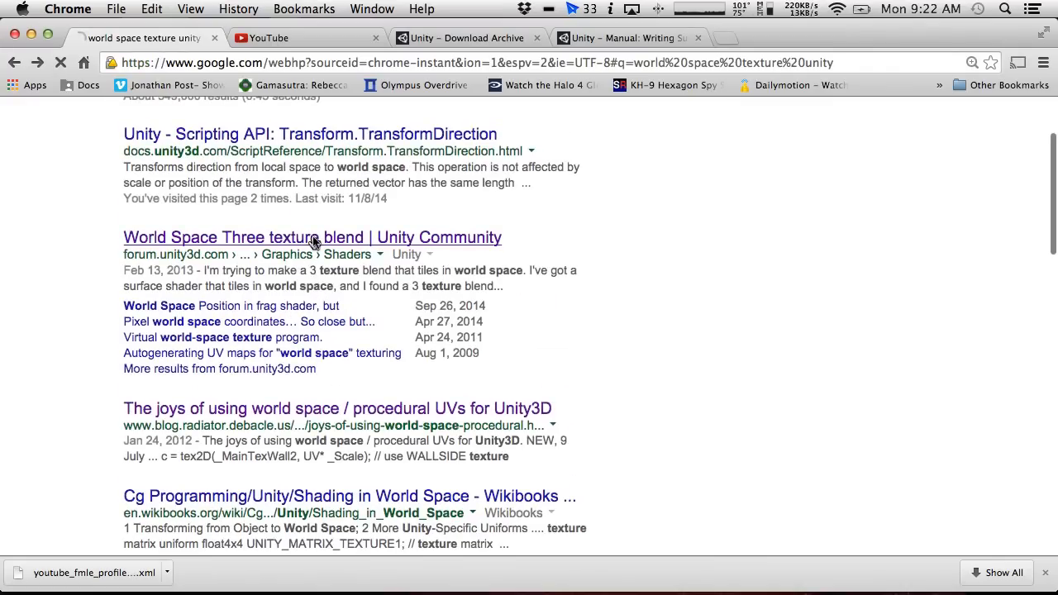
scroll(313, 252, down, 5)
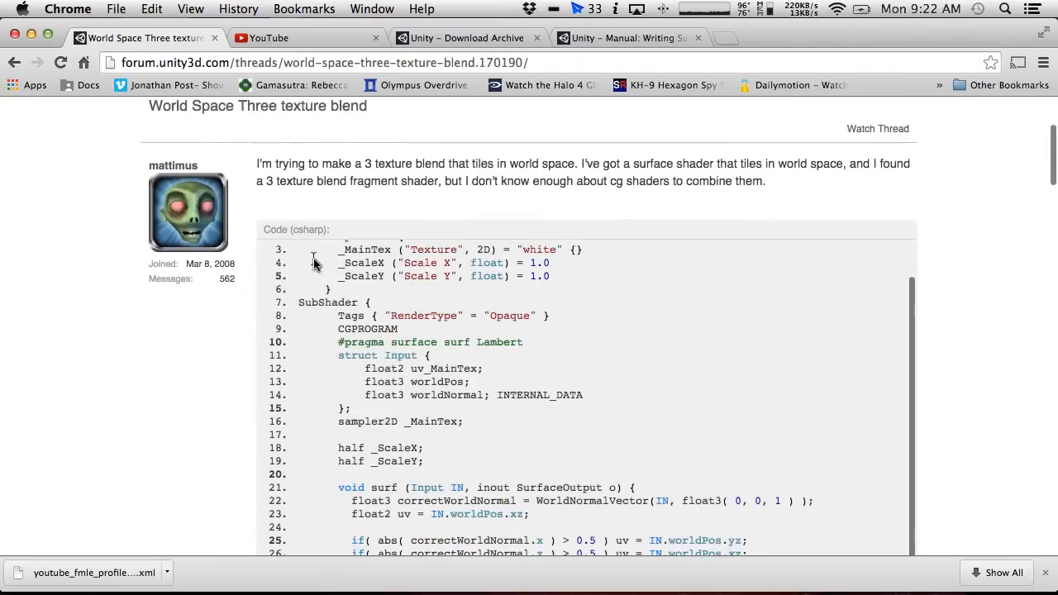
scroll(314, 262, down, 3)
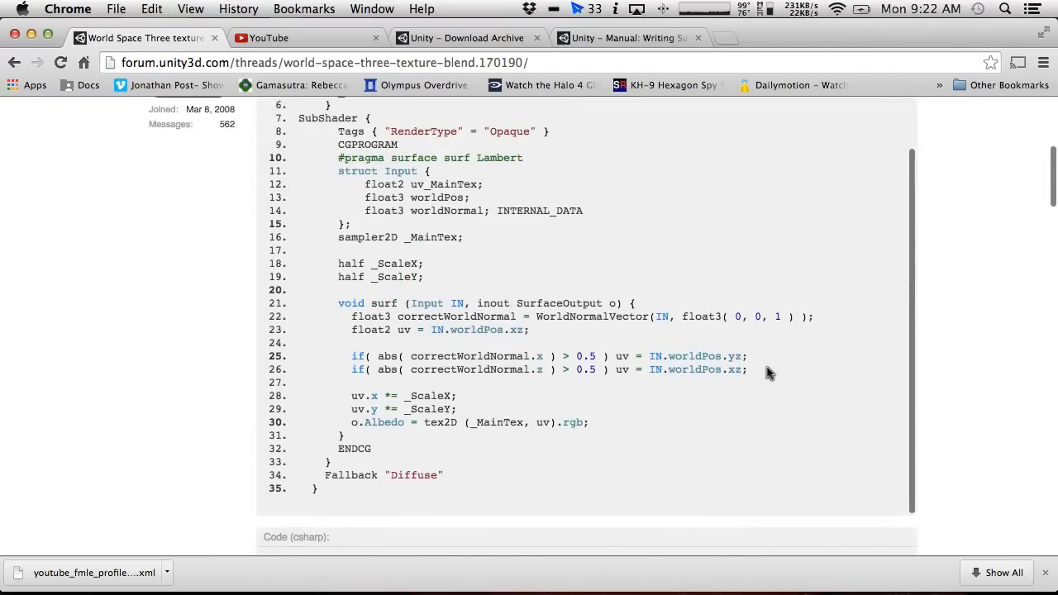
drag(767, 372, 303, 359)
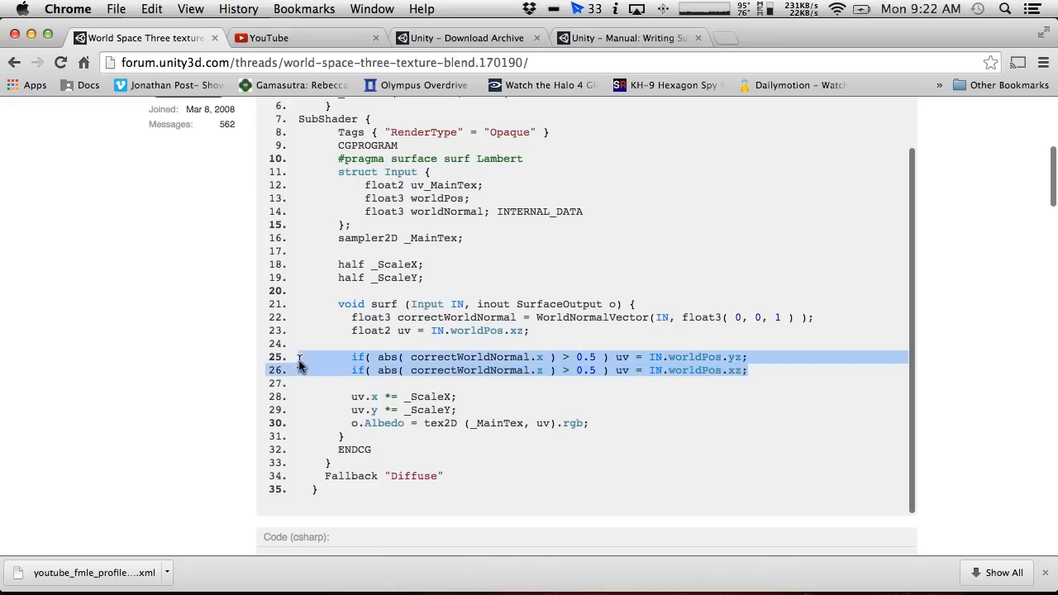
click(730, 361)
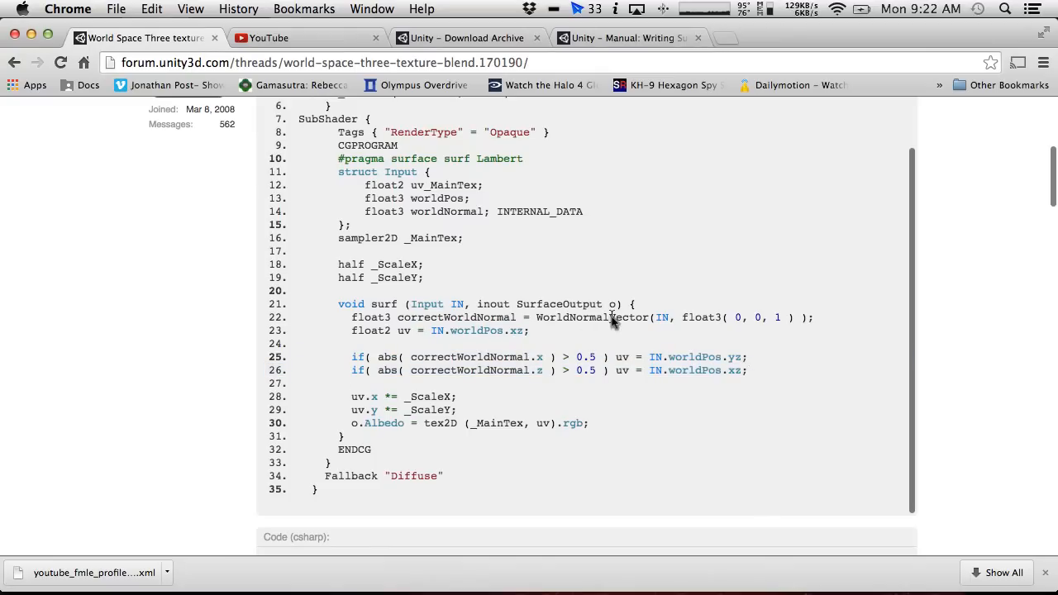
drag(537, 318, 818, 318)
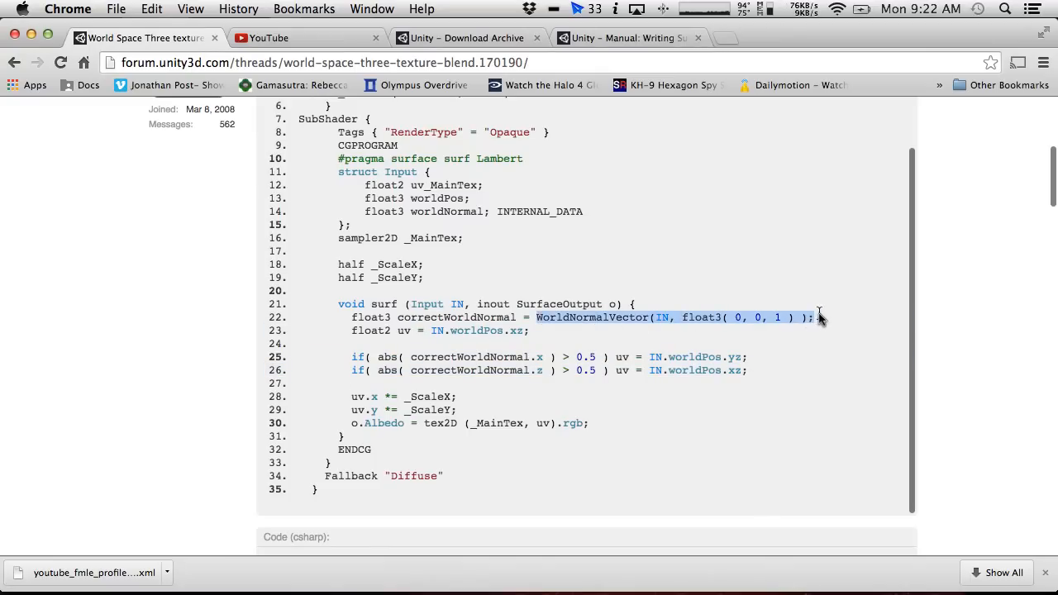
click(14, 62)
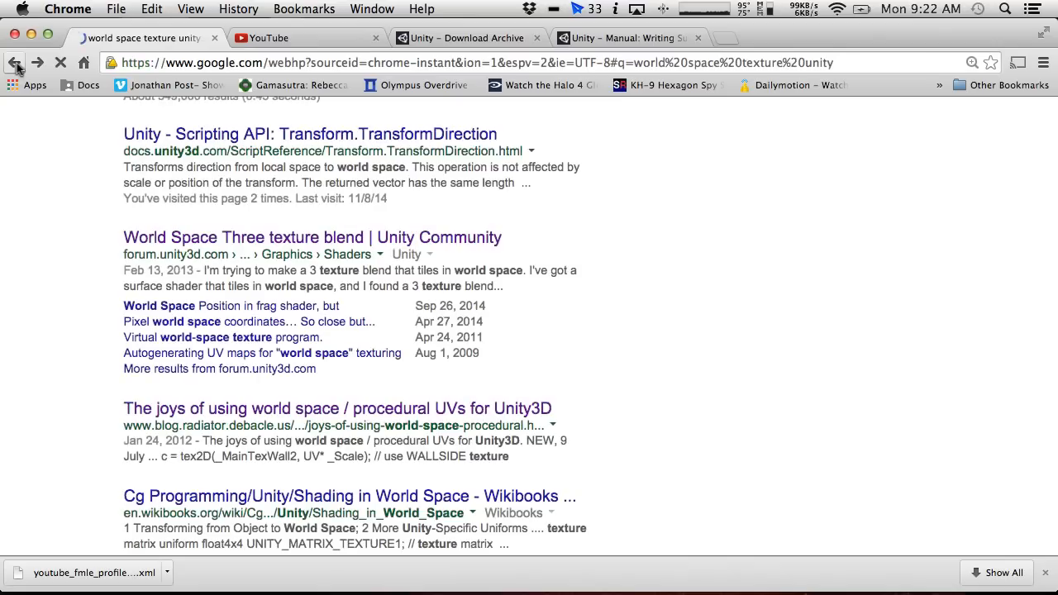
Open the Radiator Blog article on world space procedural UVs and examine its shader's worldNormal input and the surf function's side, front and top branches.
click(305, 408)
scroll(686, 395, down, 20)
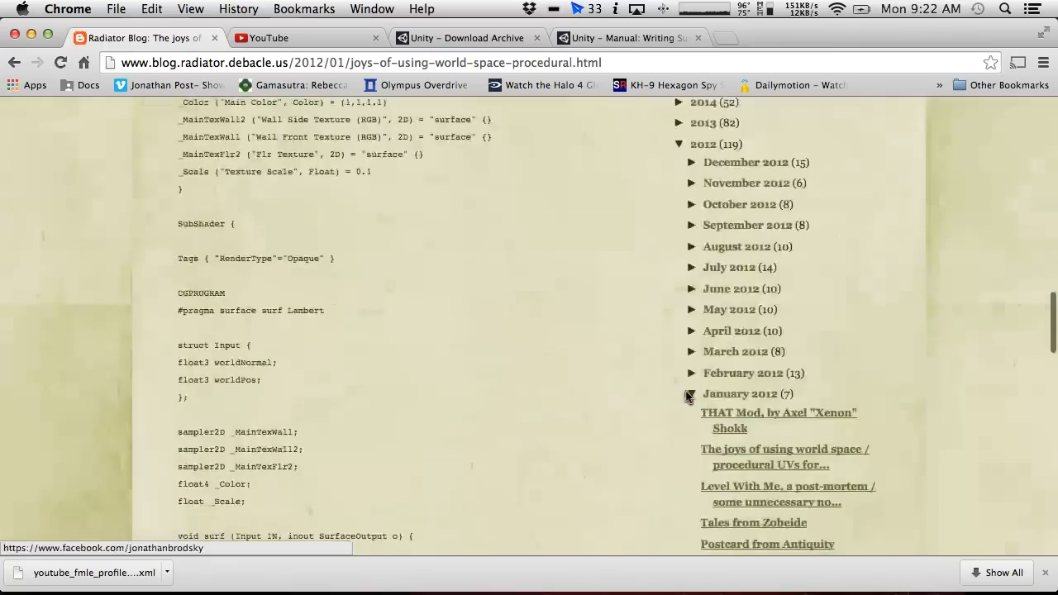
scroll(686, 396, down, 5)
scroll(686, 395, up, 5)
scroll(686, 395, down, 3)
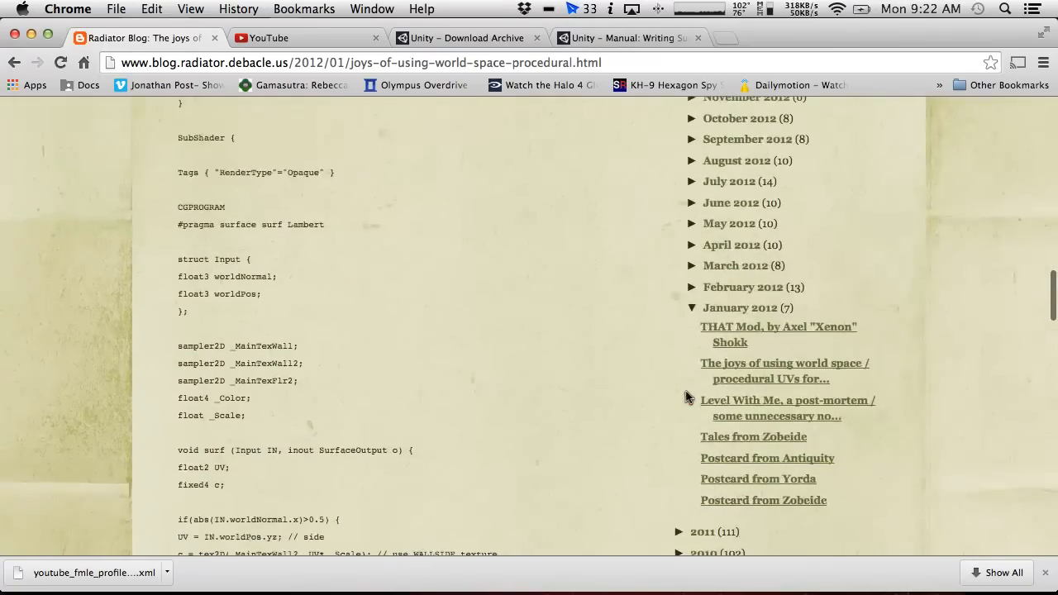
scroll(253, 297, down, 1)
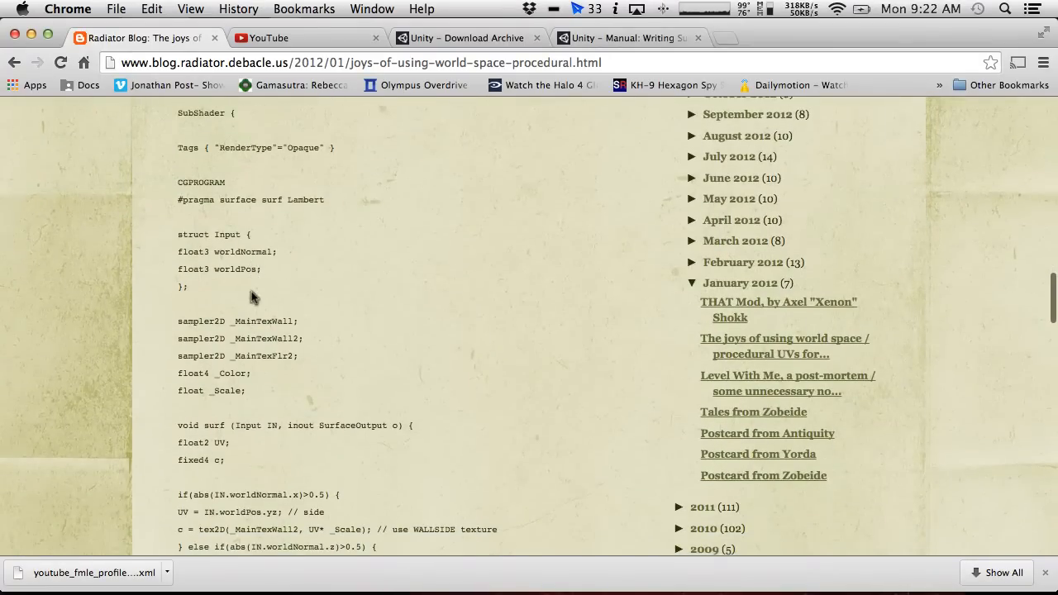
drag(295, 253, 177, 253)
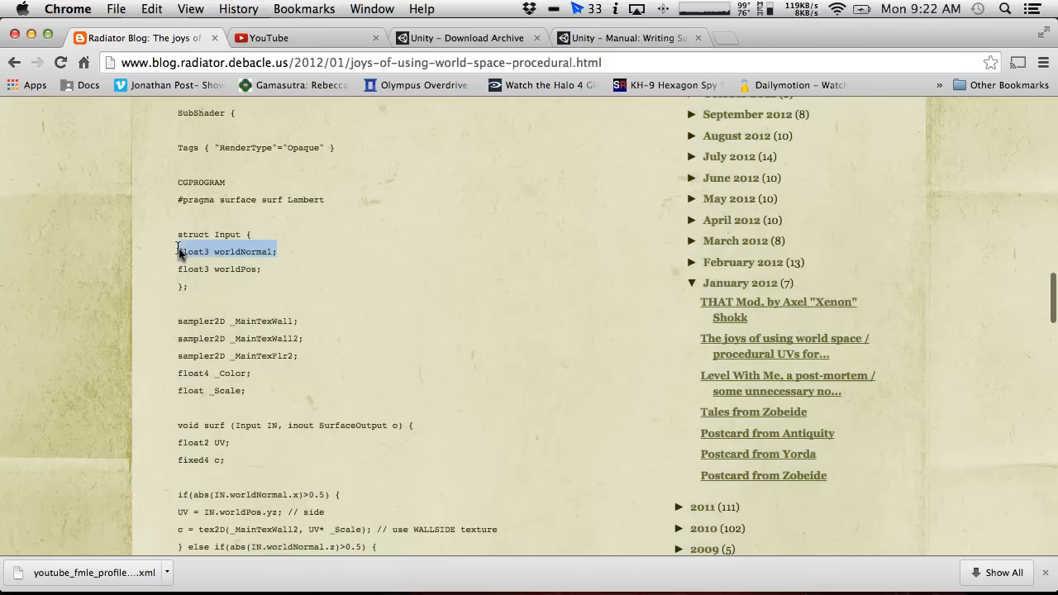
click(303, 256)
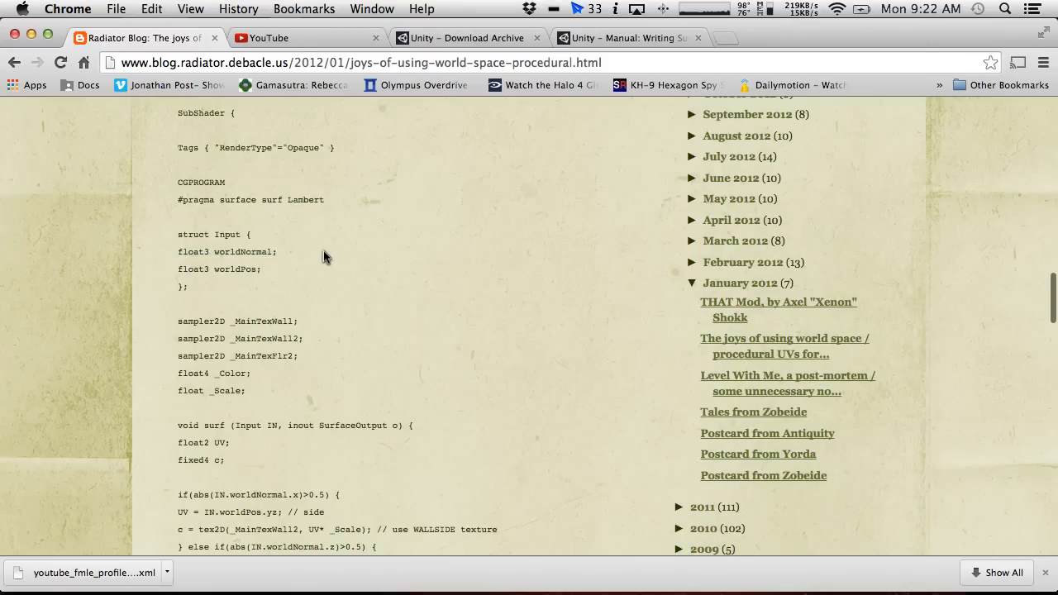
drag(325, 252, 182, 256)
scroll(431, 377, down, 5)
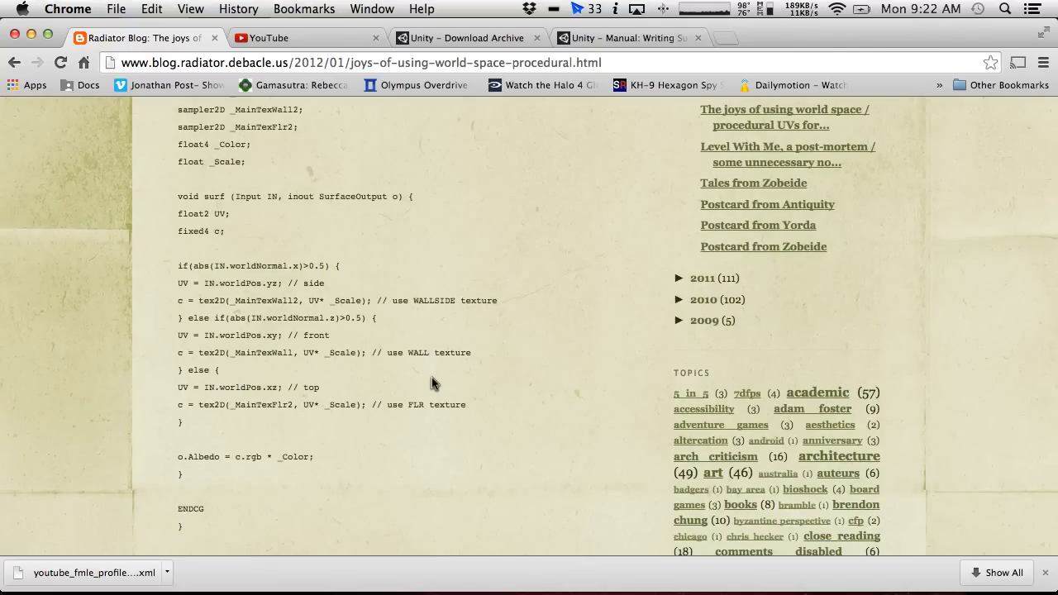
Switch back to Unity and save the scene as WorldSpaceTextureShader.unity in the 50WorldSpaceTextureShader folder, saving the modified WorldspaceMaterial too.
key(ctrl+Left)
key(ctrl+Left)
key(super+s)
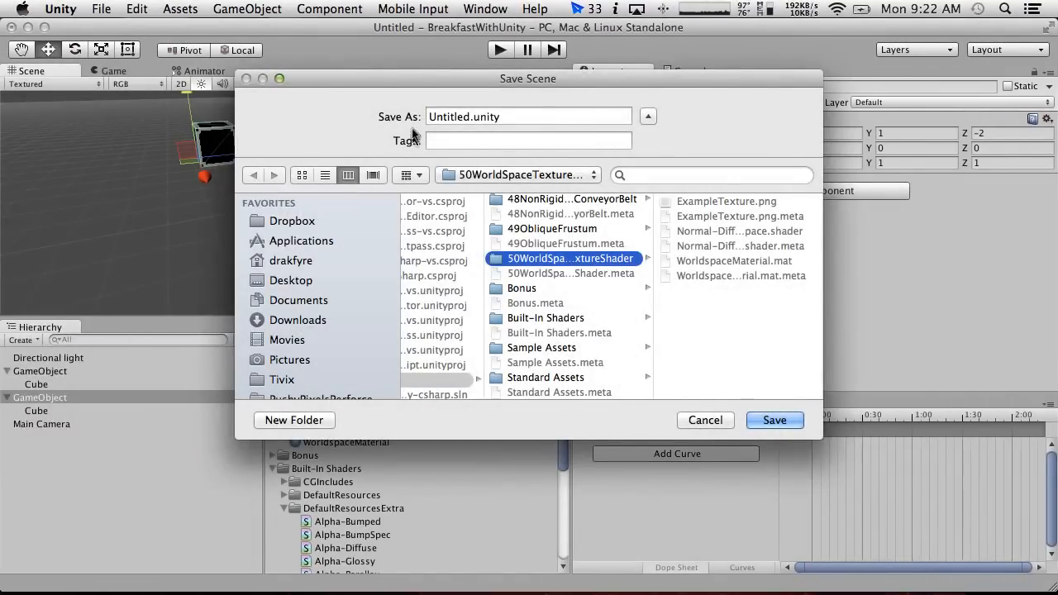
double_click(461, 117)
text(World)
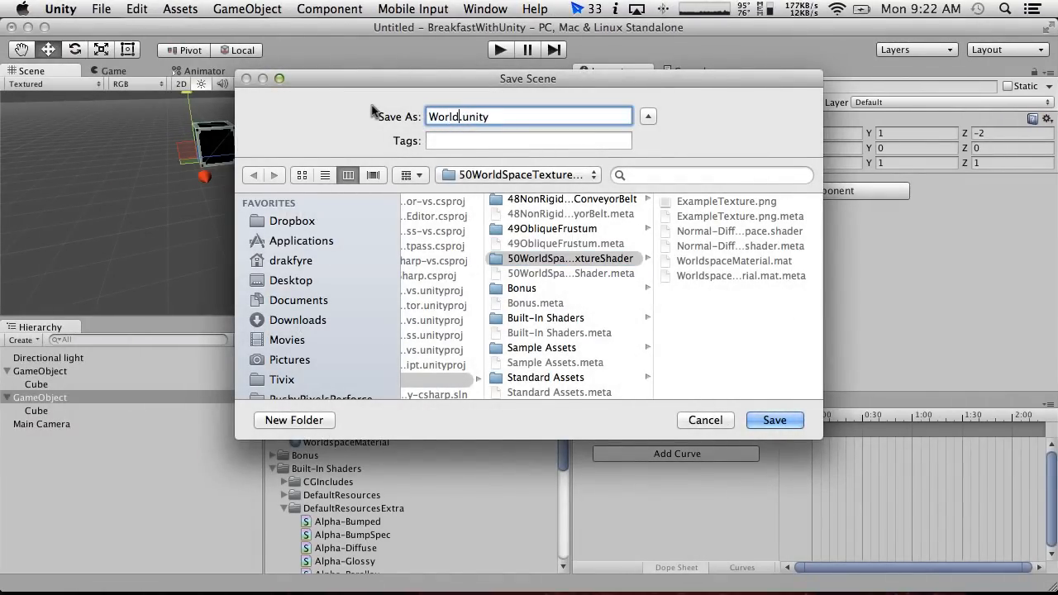
text(SpaceTexture)
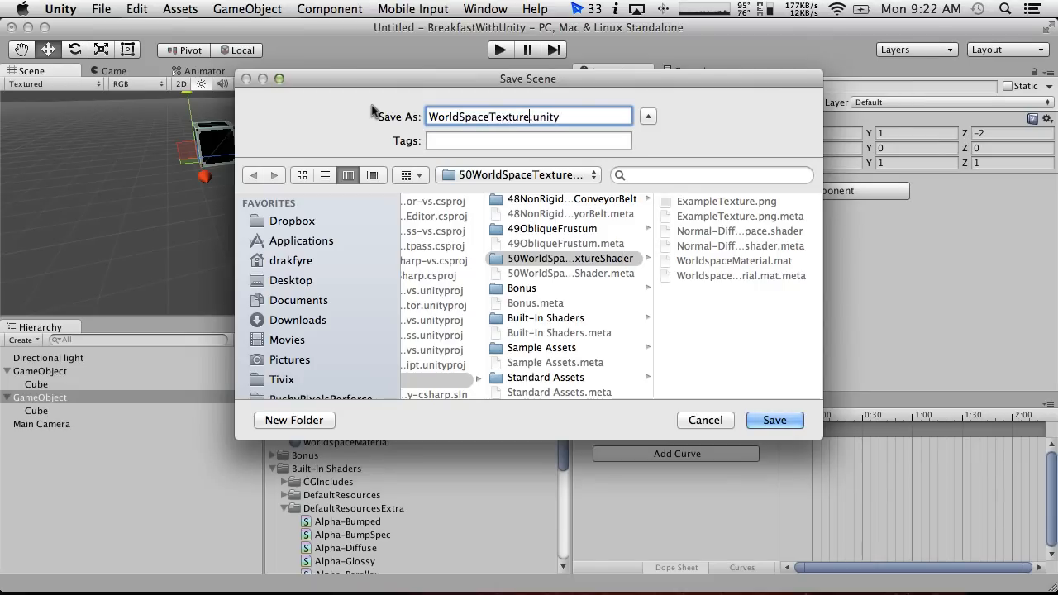
text(S)
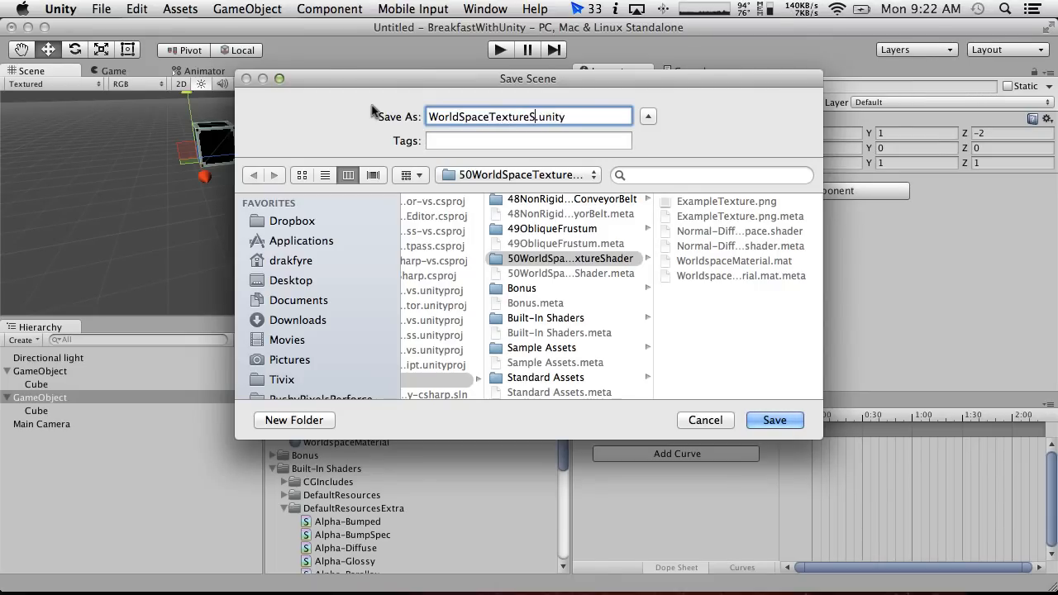
text(hader)
key(Return)
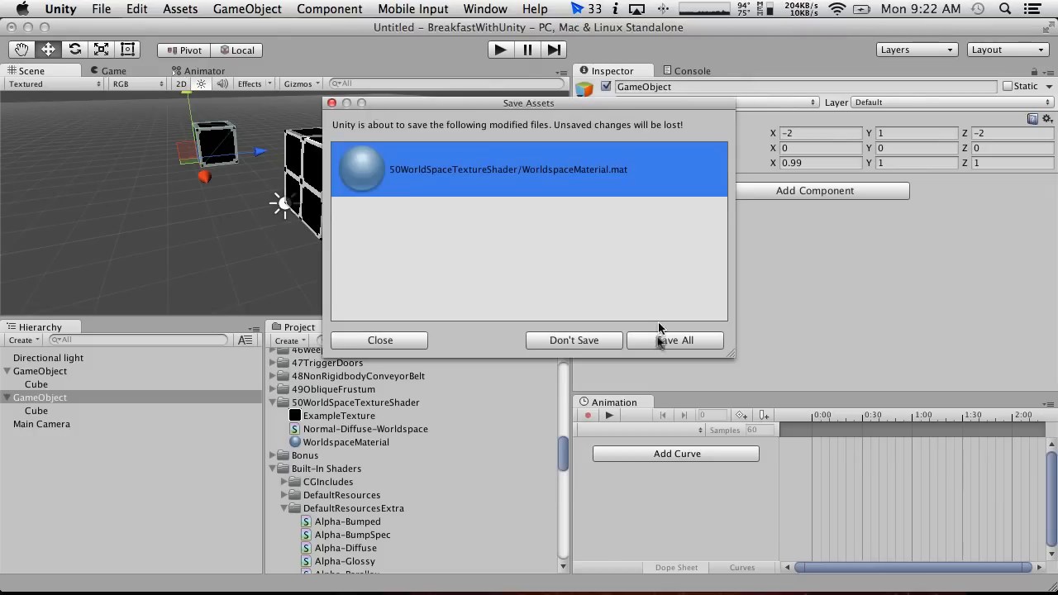
click(665, 340)
Save the WorldSpaceTextureShader scene again and start saving the project.
click(137, 9)
mouse_move(101, 8)
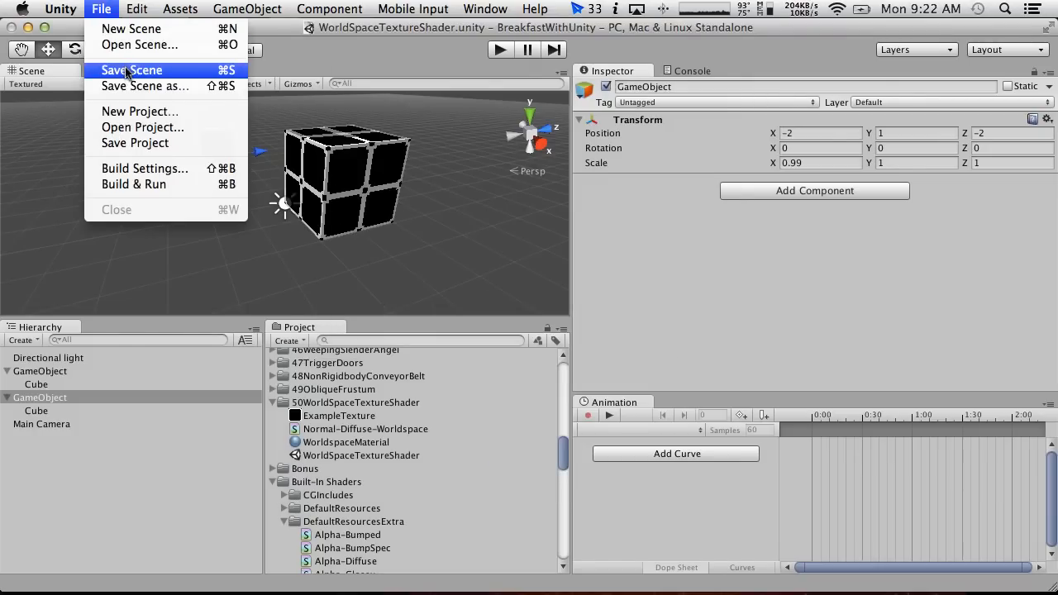
click(125, 71)
click(102, 8)
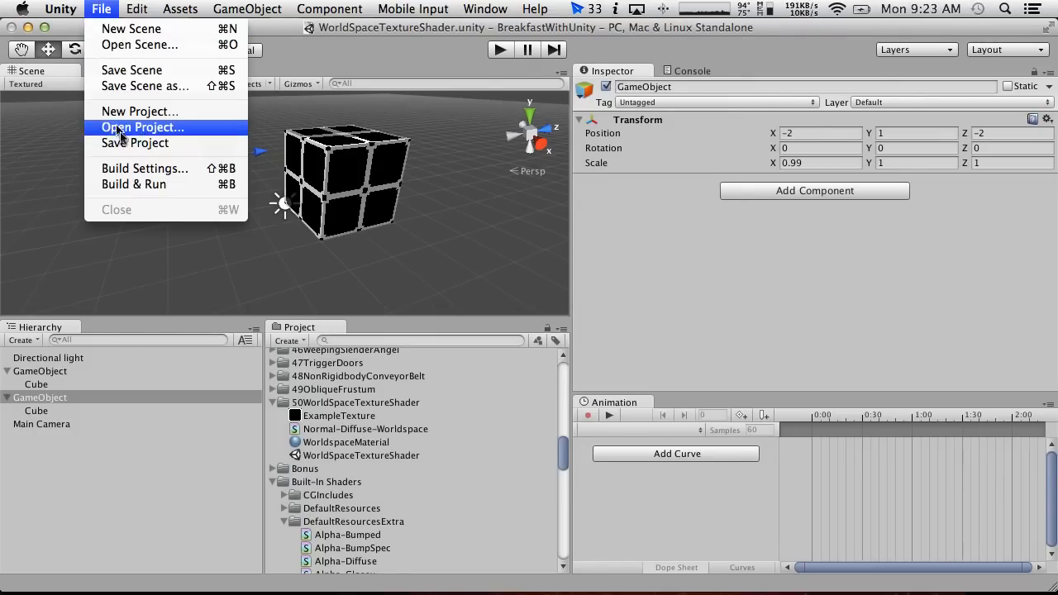